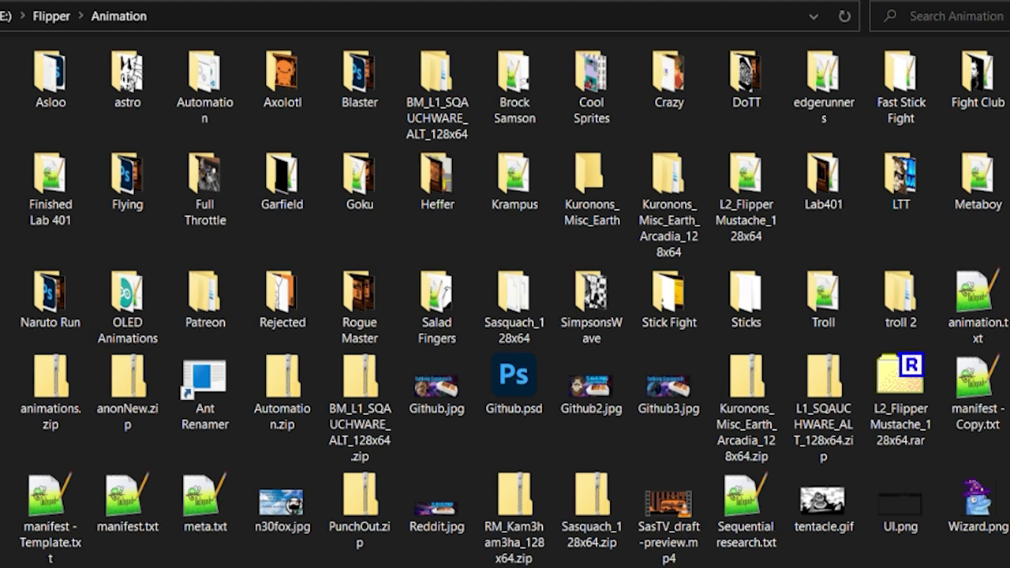
Open the Cool Sprites folder and examine the small map sprites in Goku Cloud.png, closing the image when done.
{"action": "double_click", "coordinate": [586, 90]}
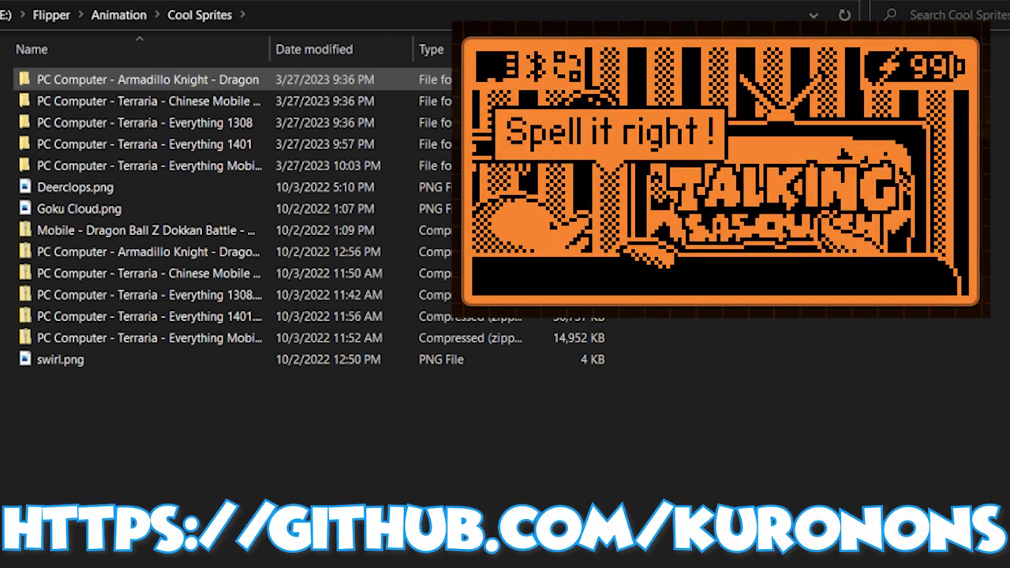
{"action": "left_click", "coordinate": [158, 217]}
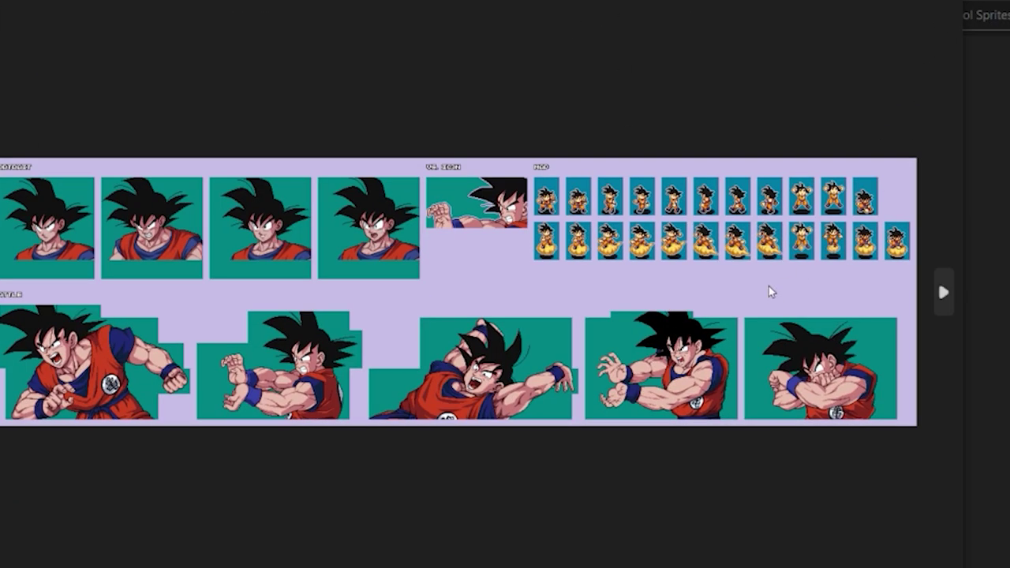
{"action": "scroll", "coordinate": [780, 291], "scroll_direction": "up", "scroll_amount": 5}
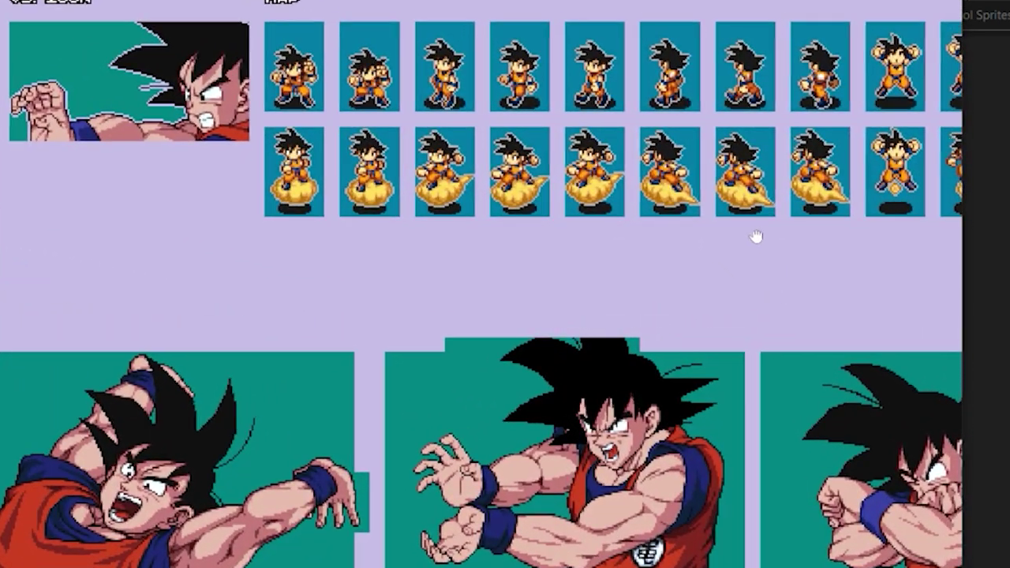
{"action": "left_click_drag", "start_coordinate": [756, 237], "coordinate": [584, 315]}
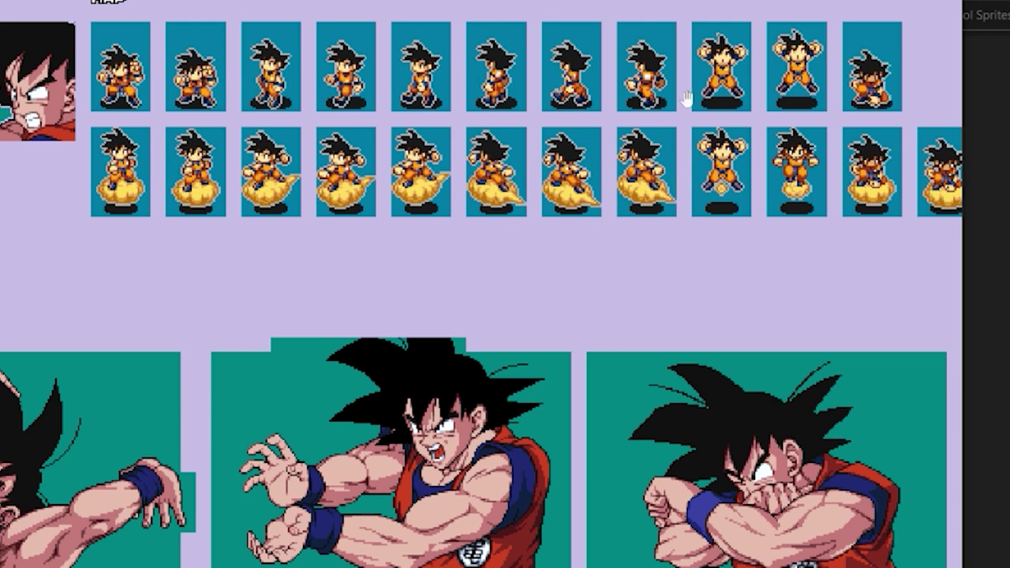
{"action": "scroll", "coordinate": [703, 315], "scroll_direction": "right", "scroll_amount": 1}
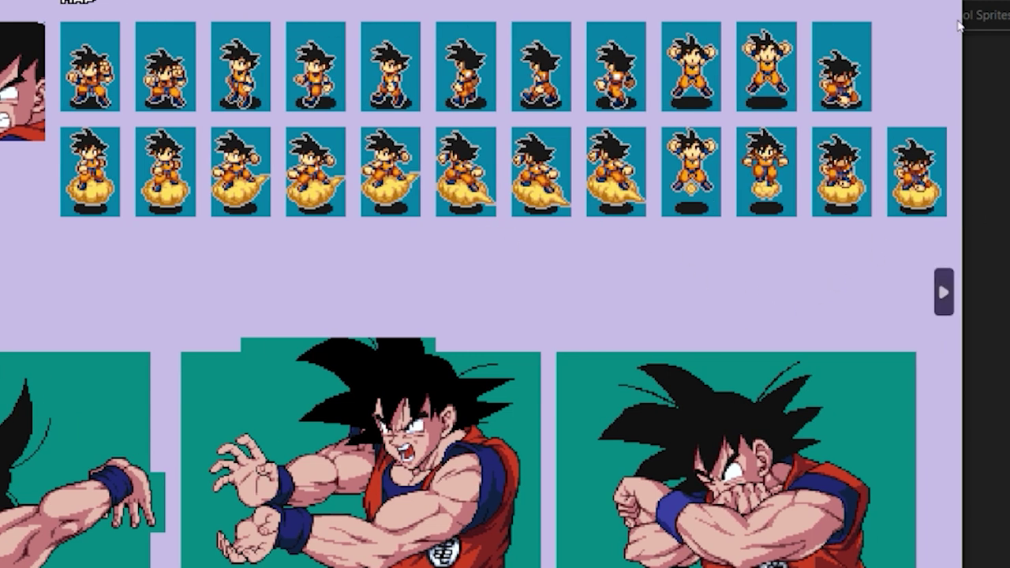
{"action": "key", "text": "alt+F4"}
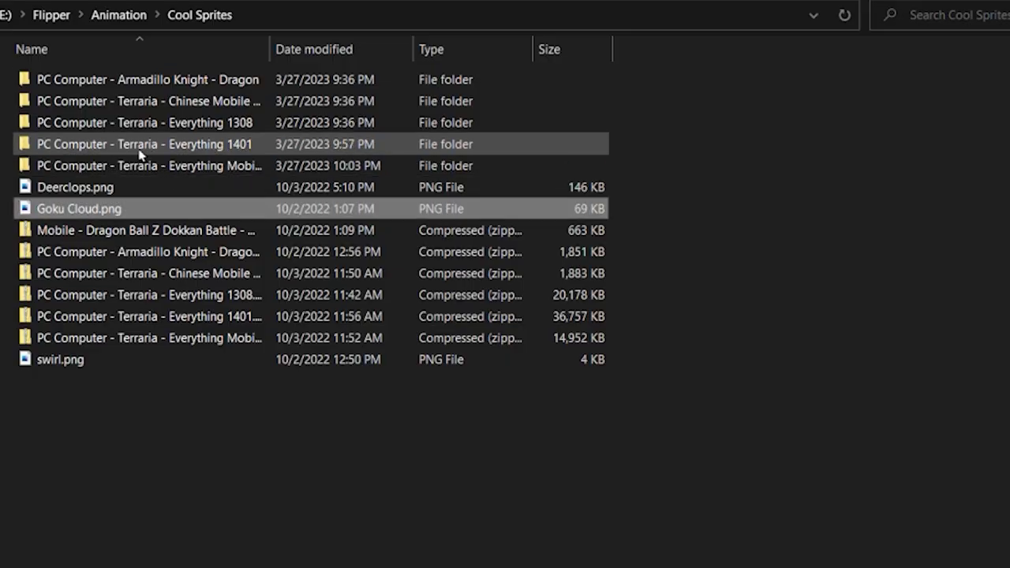
Browse the sprite images in the PC Computer - Terraria - Everything 1401 folder and return to the Animation folder.
{"action": "double_click", "coordinate": [241, 145]}
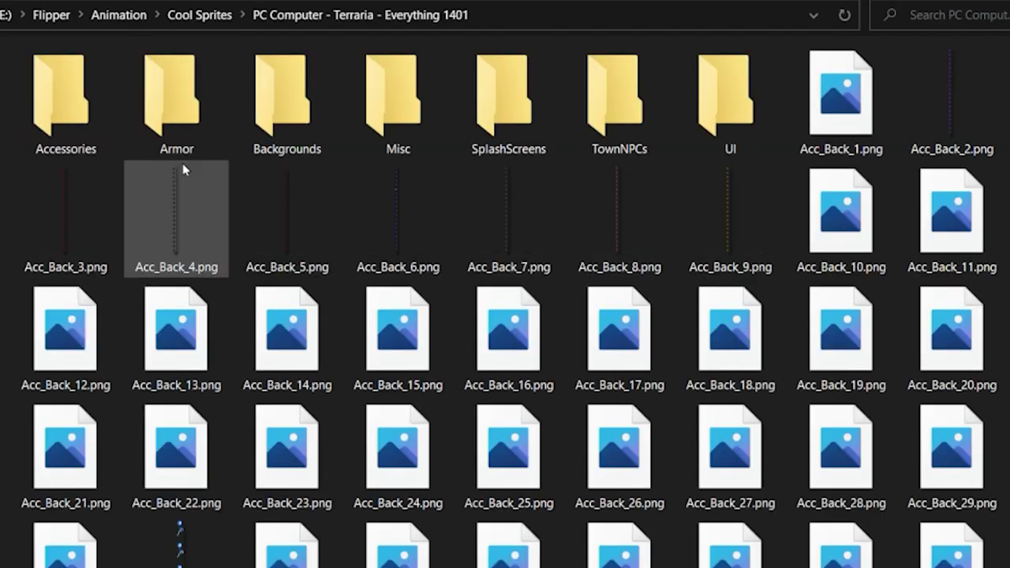
{"action": "scroll", "coordinate": [509, 386], "scroll_direction": "down", "scroll_amount": 10}
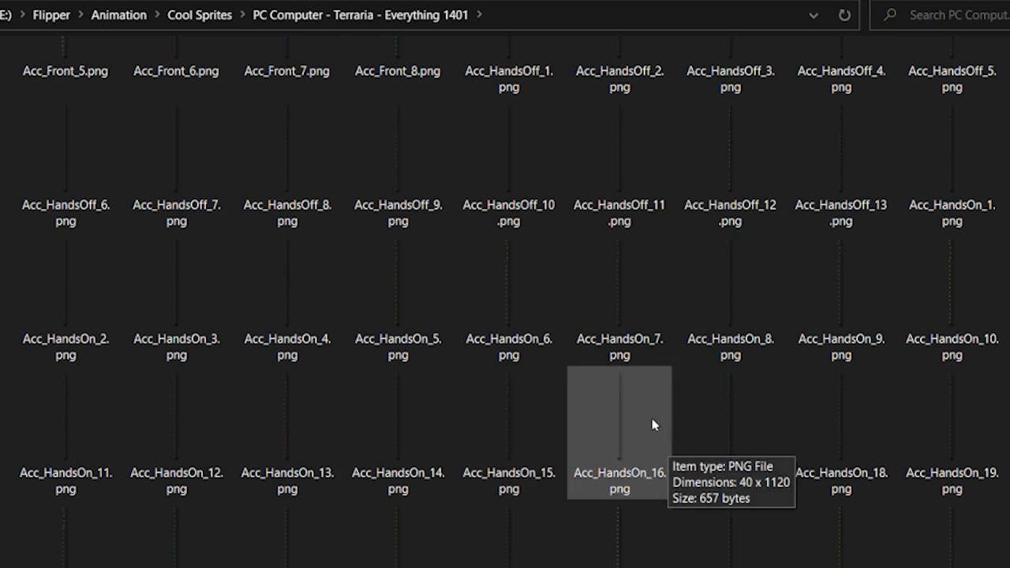
{"action": "key", "text": "alt+Up"}
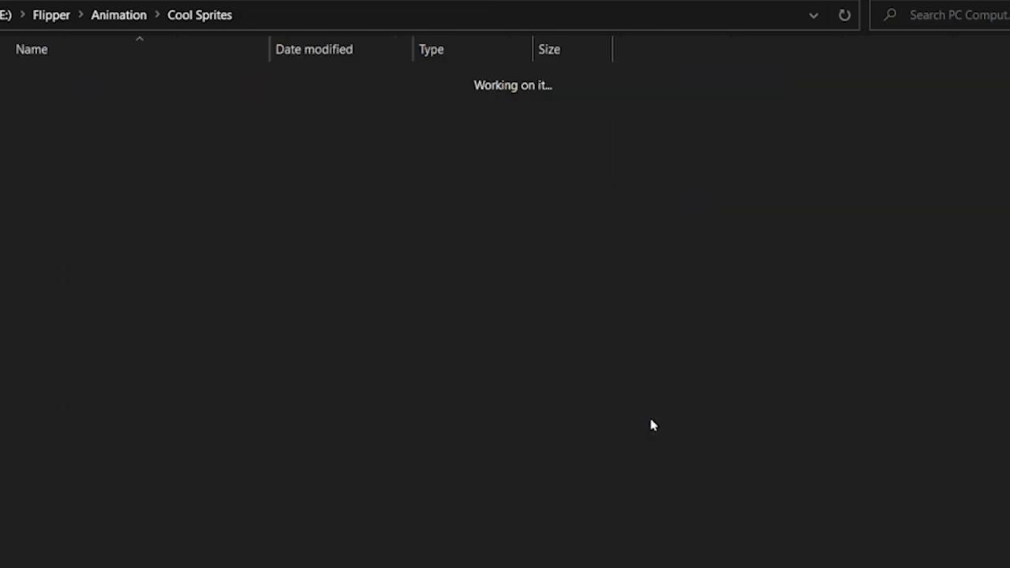
{"action": "key", "text": "alt+Up"}
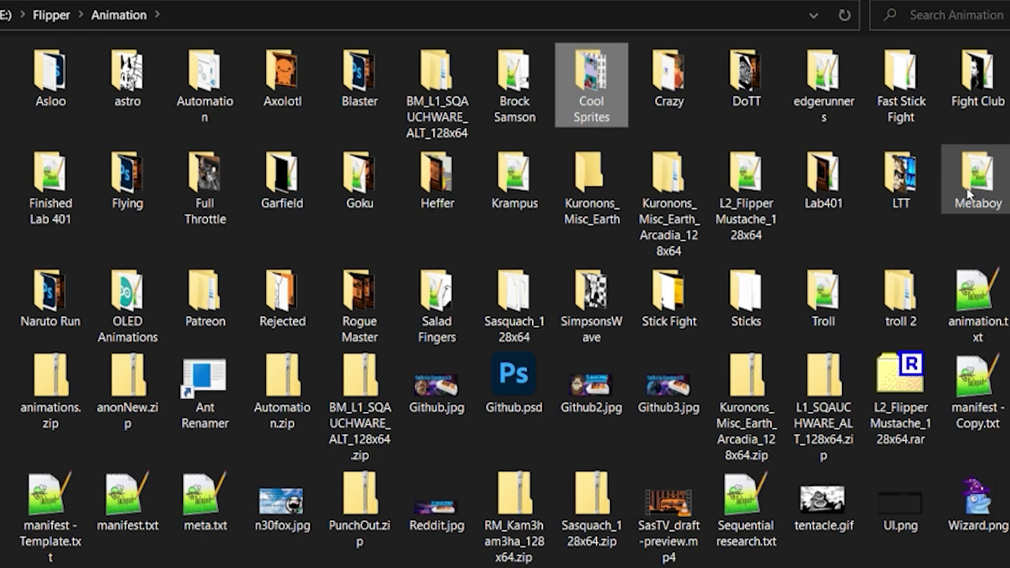
Open Flying.psd from the Flying folder in Photoshop and play its timeline animation.
{"action": "double_click", "coordinate": [130, 197]}
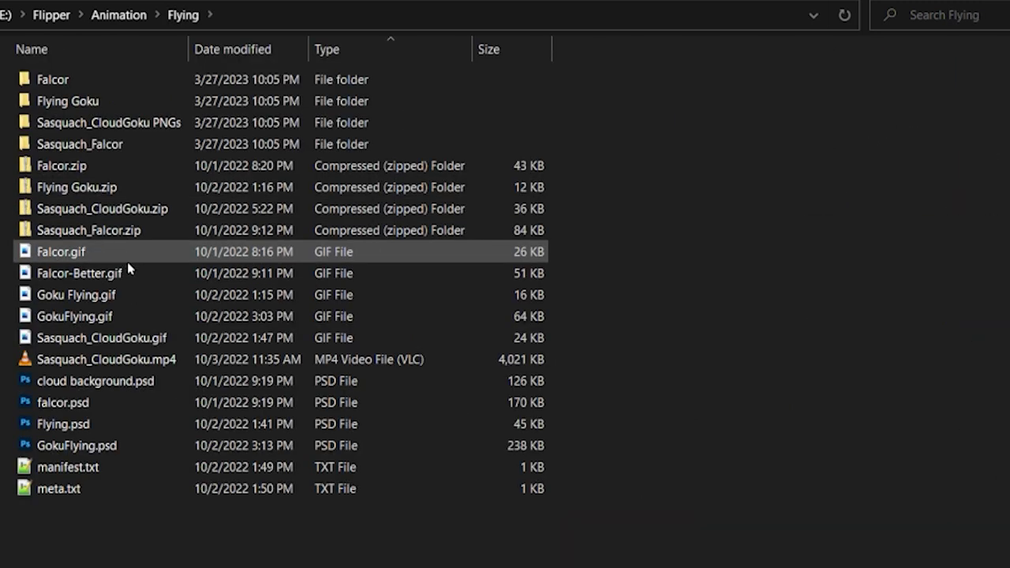
{"action": "double_click", "coordinate": [127, 444]}
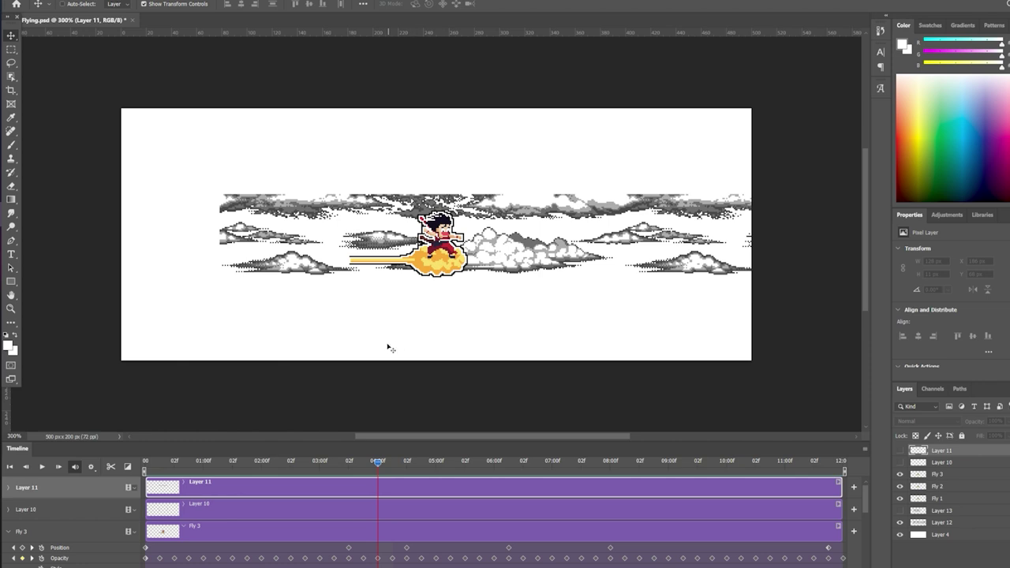
{"action": "left_click", "coordinate": [42, 466]}
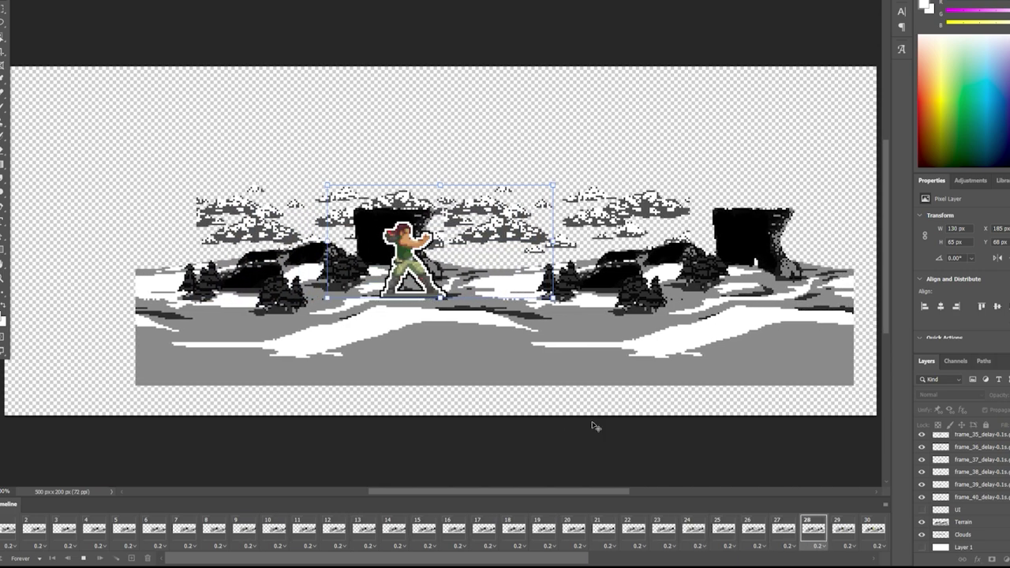
Check the Terrain and Clouds layers by toggling their visibility off and on, and play the frame animation again.
{"action": "left_click", "coordinate": [83, 558]}
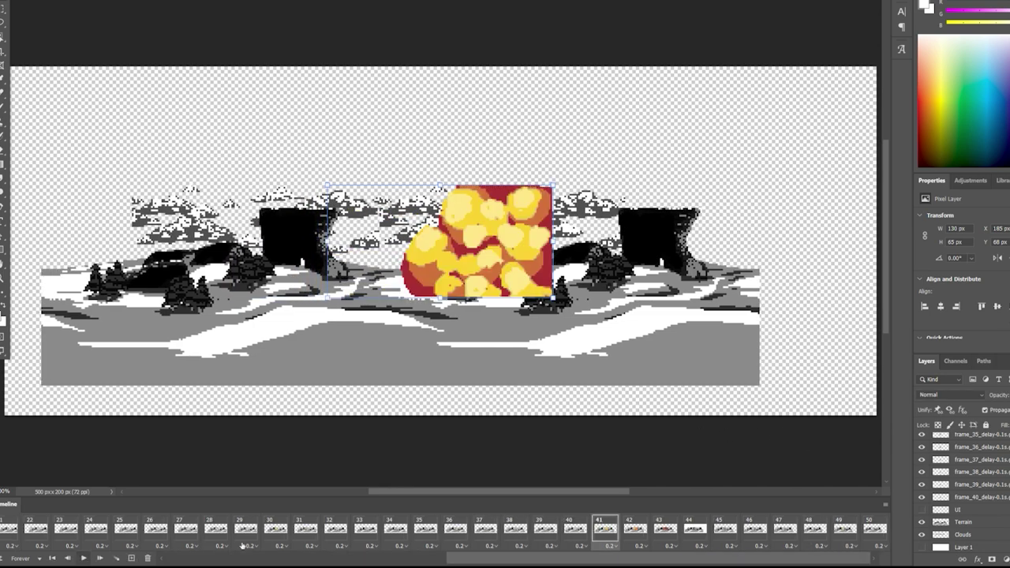
{"action": "left_click", "coordinate": [921, 522]}
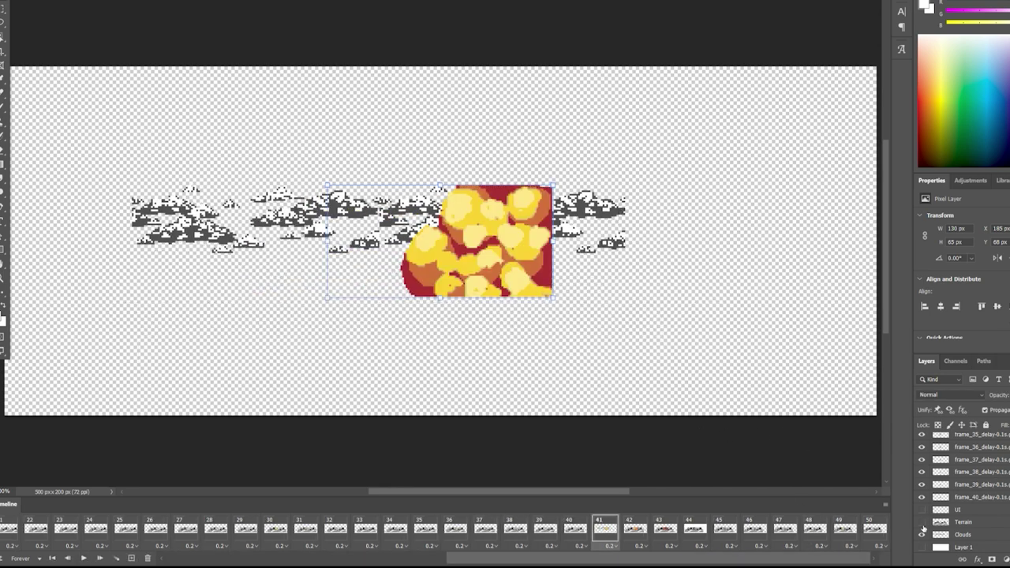
{"action": "left_click", "coordinate": [921, 522]}
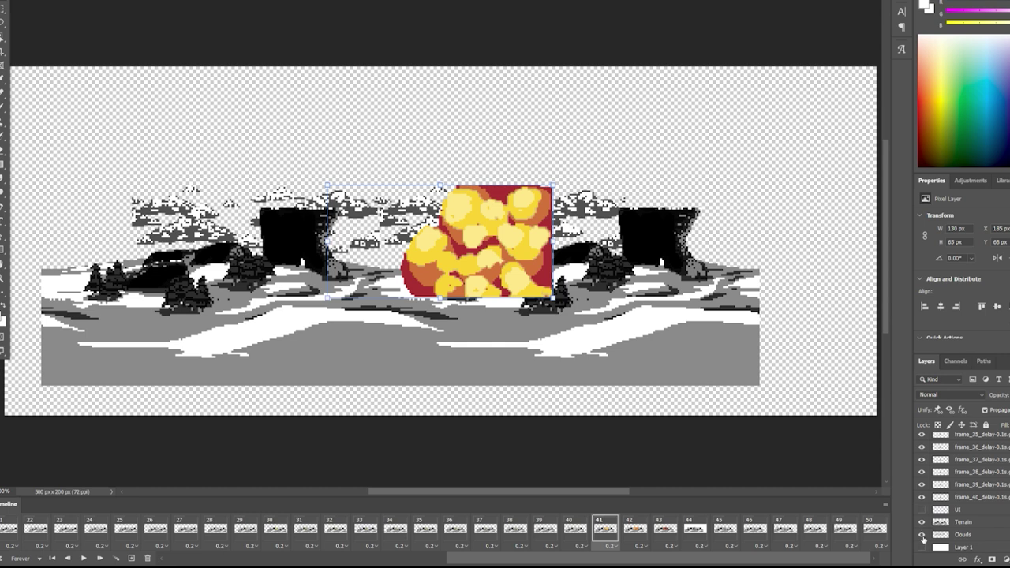
{"action": "left_click", "coordinate": [922, 535]}
{"action": "left_click", "coordinate": [921, 534]}
{"action": "key", "text": "space"}
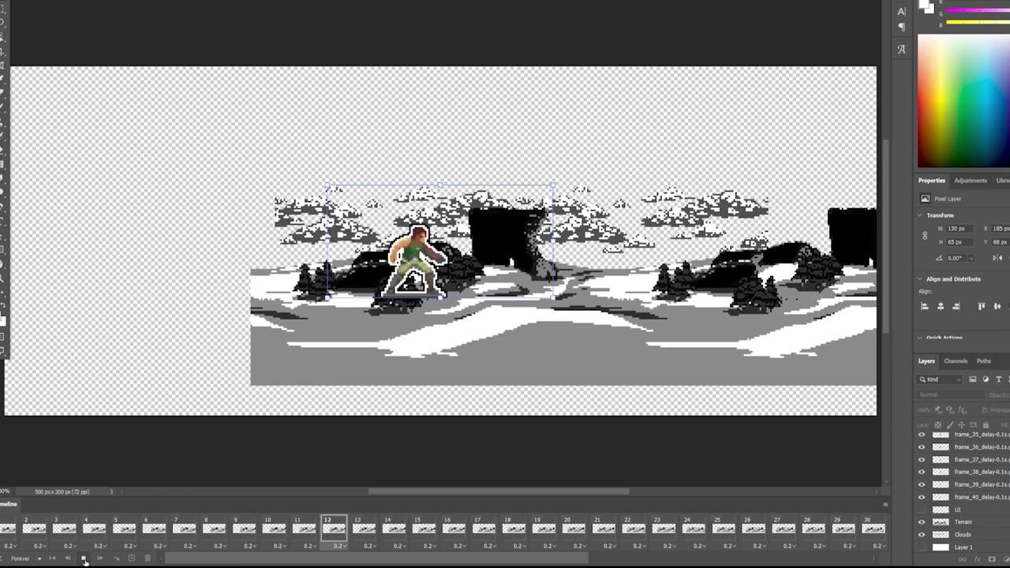
{"action": "left_click", "coordinate": [85, 560]}
Reduce the canvas size to 128 pixels wide and 64 pixels high, accepting the clipping.
{"action": "left_click", "coordinate": [83, 8]}
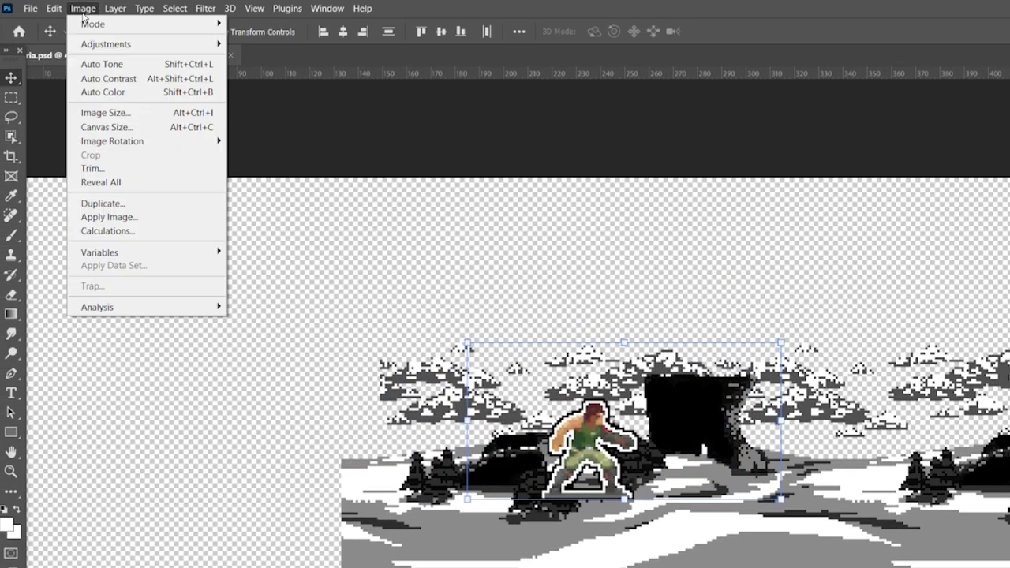
{"action": "left_click", "coordinate": [97, 129]}
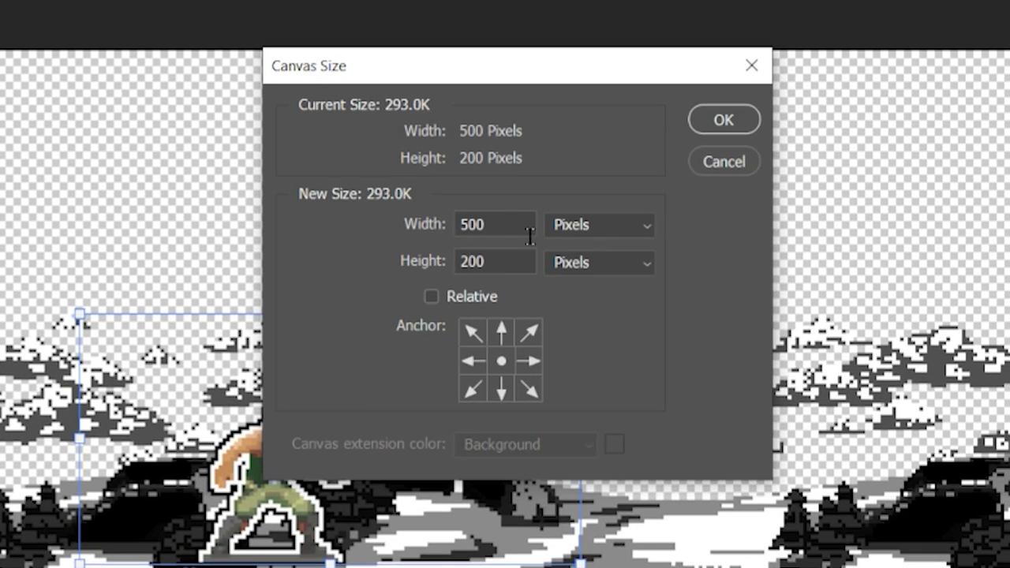
{"action": "double_click", "coordinate": [484, 226]}
{"action": "type", "text": "128"}
{"action": "key", "text": "Tab"}
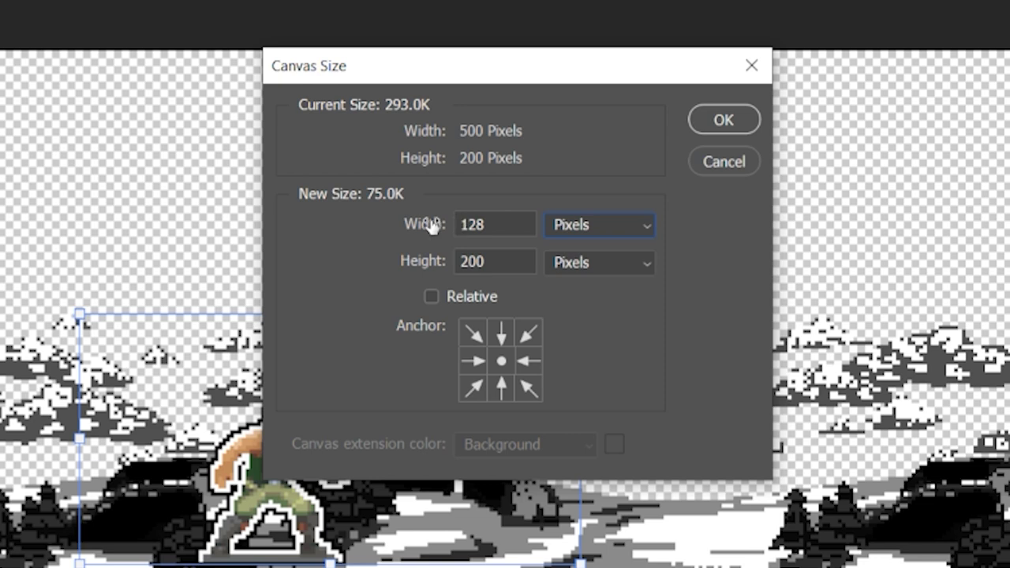
{"action": "key", "text": "Tab"}
{"action": "type", "text": "64"}
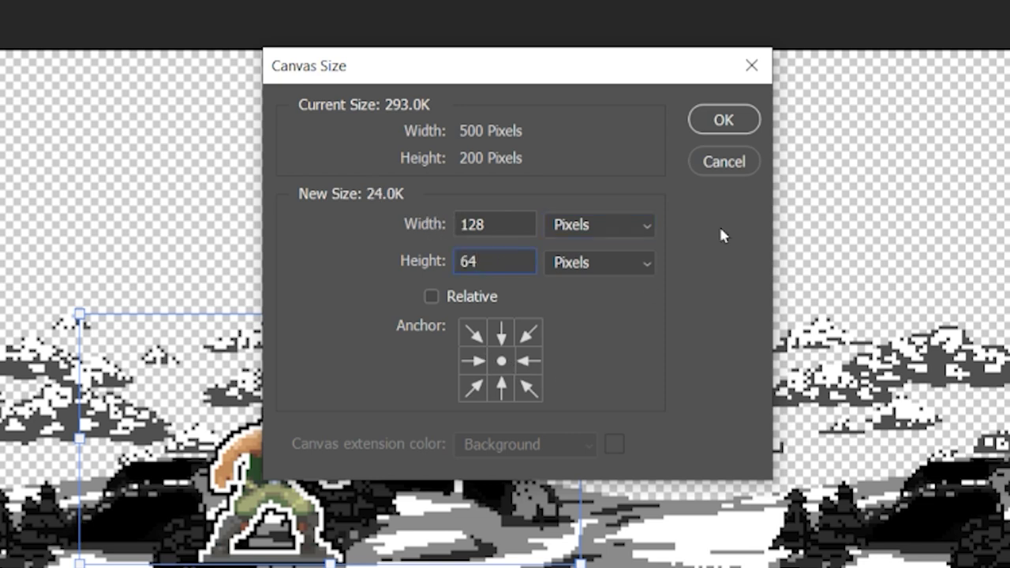
{"action": "left_click", "coordinate": [729, 122]}
{"action": "left_click", "coordinate": [491, 297]}
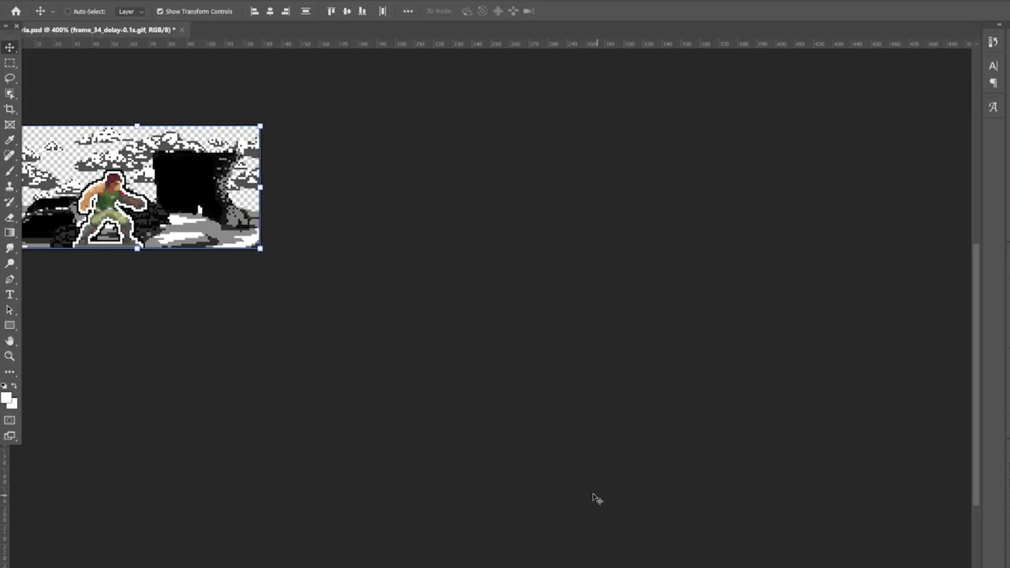
Inspect the cropped animation from the first timeline frame through to the last ones.
{"action": "scroll", "coordinate": [631, 524], "scroll_direction": "up", "scroll_amount": 1}
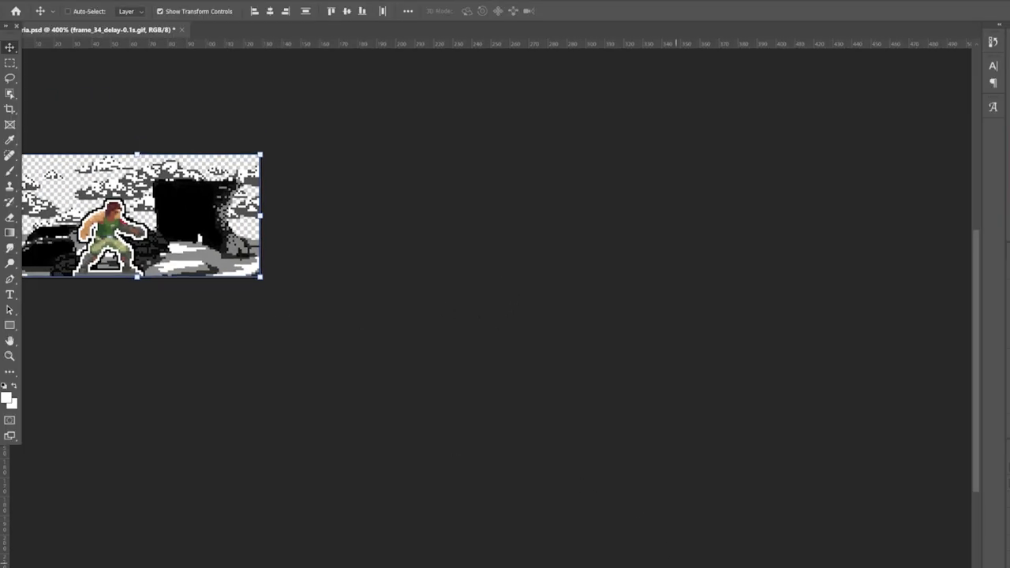
{"action": "scroll", "coordinate": [326, 473], "scroll_direction": "left", "scroll_amount": 8}
{"action": "scroll", "coordinate": [327, 474], "scroll_direction": "up", "scroll_amount": 2}
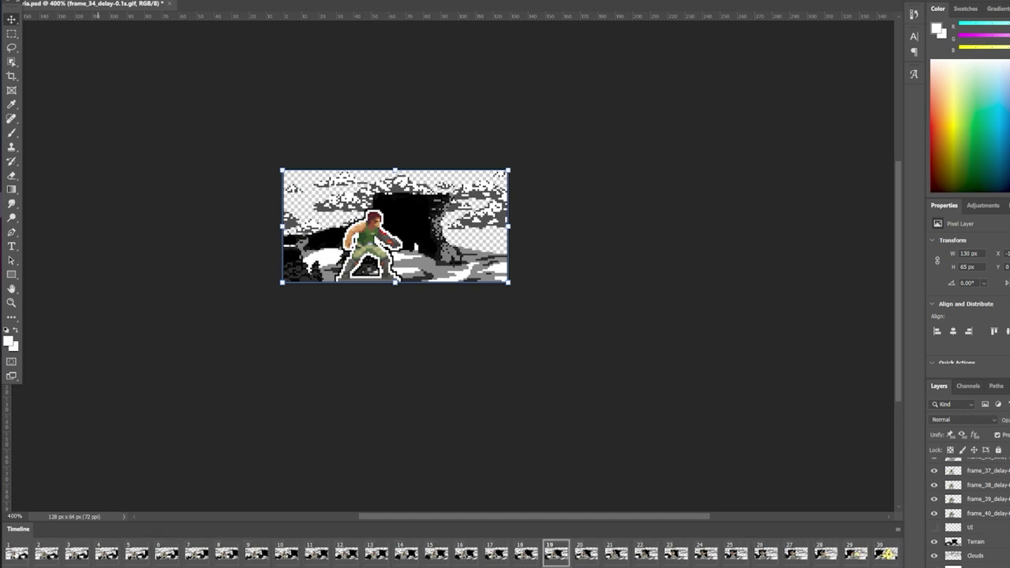
{"action": "left_click", "coordinate": [16, 553]}
{"action": "scroll", "coordinate": [452, 552], "scroll_direction": "down", "scroll_amount": 5}
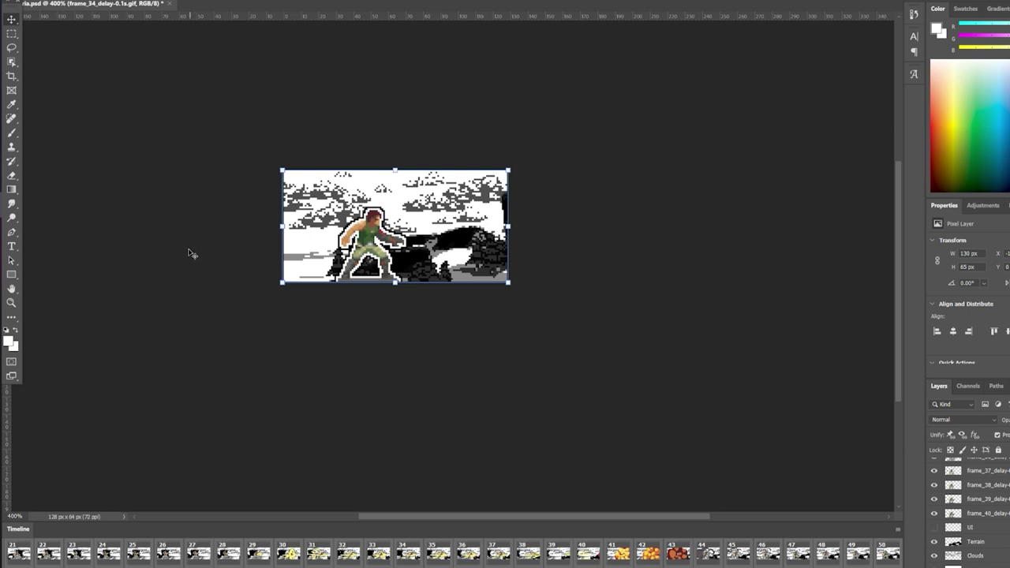
Render all frames as a 128 x 64 PNG image sequence named frame, starting at 0 at 5 fps, and check the files in the Animation folder.
{"action": "left_click", "coordinate": [20, 0]}
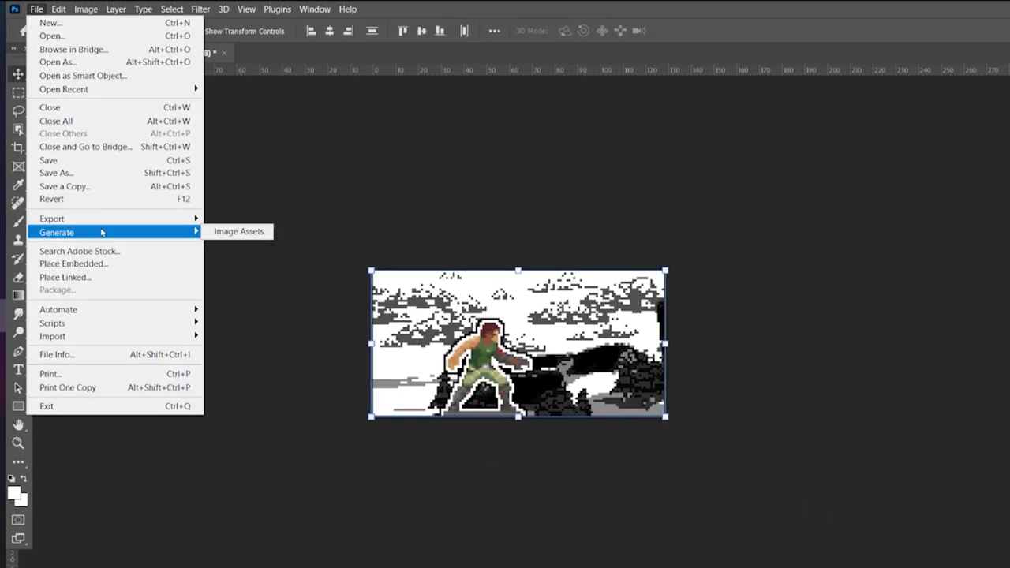
{"action": "mouse_move", "coordinate": [81, 133]}
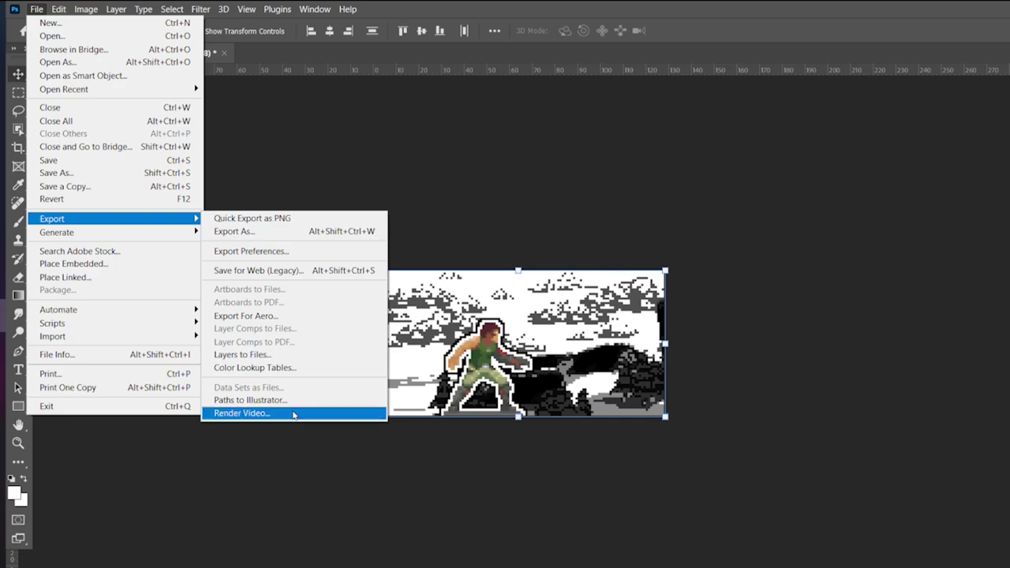
{"action": "left_click", "coordinate": [293, 413]}
{"action": "key", "text": "BackSpace"}
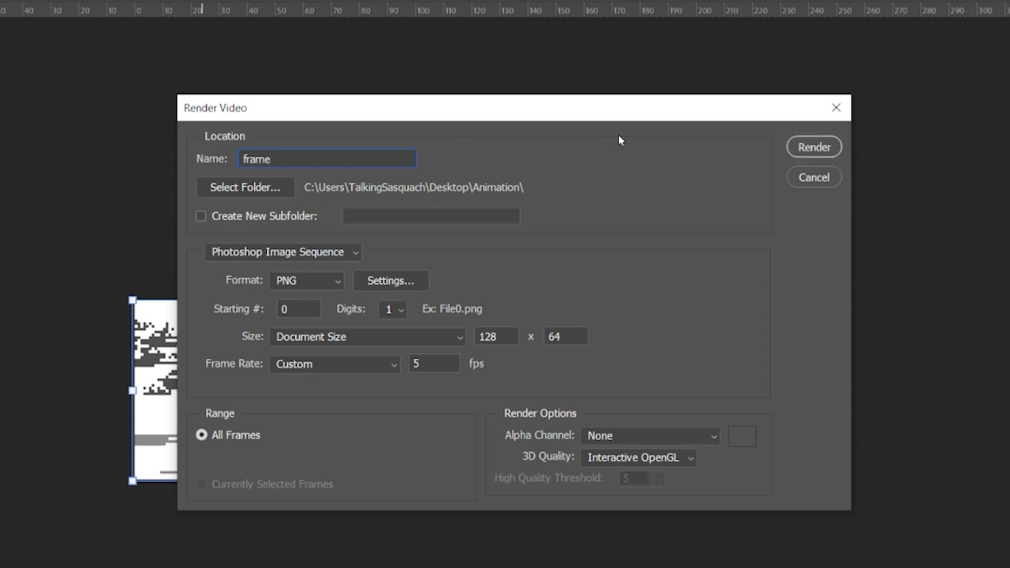
{"action": "left_click", "coordinate": [813, 147]}
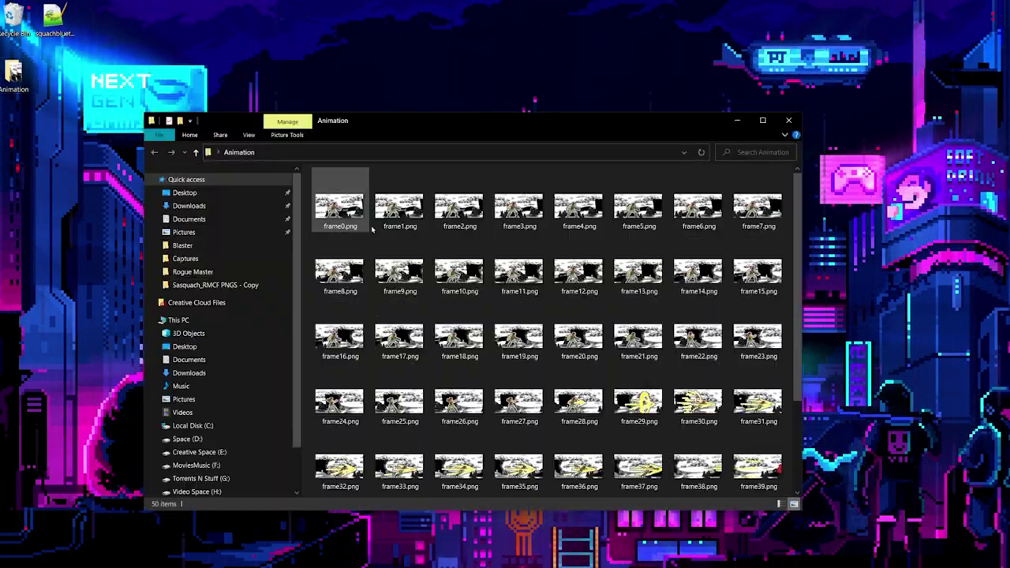
{"action": "scroll", "coordinate": [374, 329], "scroll_direction": "up", "scroll_amount": 3}
{"action": "scroll", "coordinate": [375, 328], "scroll_direction": "down", "scroll_amount": 2}
{"action": "scroll", "coordinate": [381, 328], "scroll_direction": "up", "scroll_amount": 3}
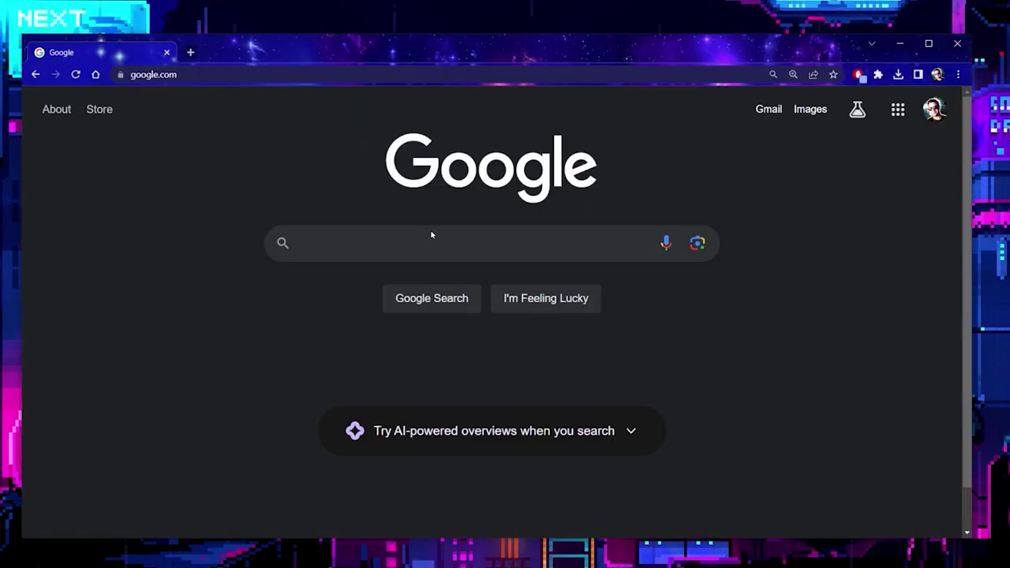
Search Google for ant renamer, view the download page on antp.be, and close the browser.
{"action": "left_click", "coordinate": [411, 235]}
{"action": "type", "text": "ant renamer"}
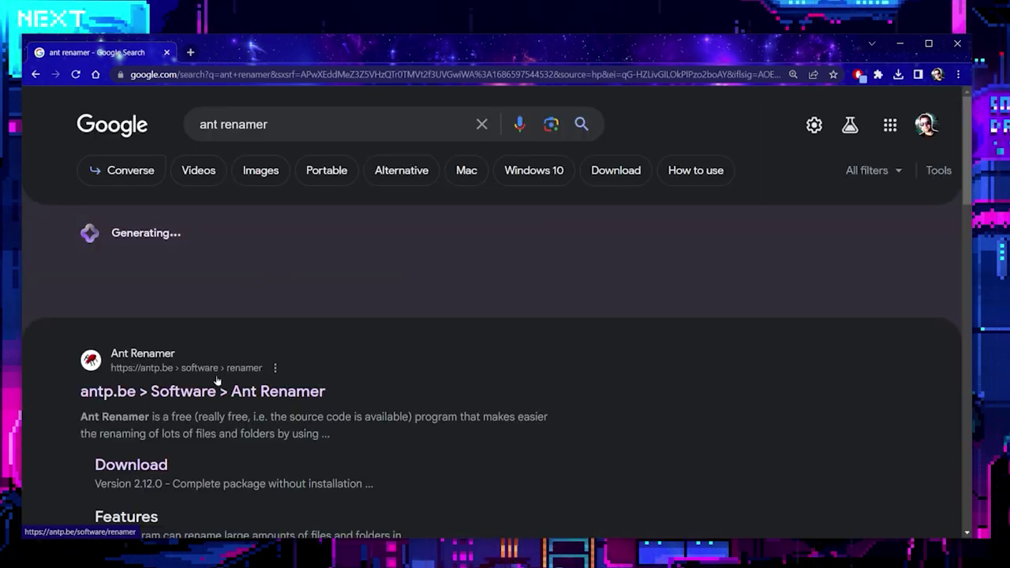
{"action": "left_click", "coordinate": [268, 390]}
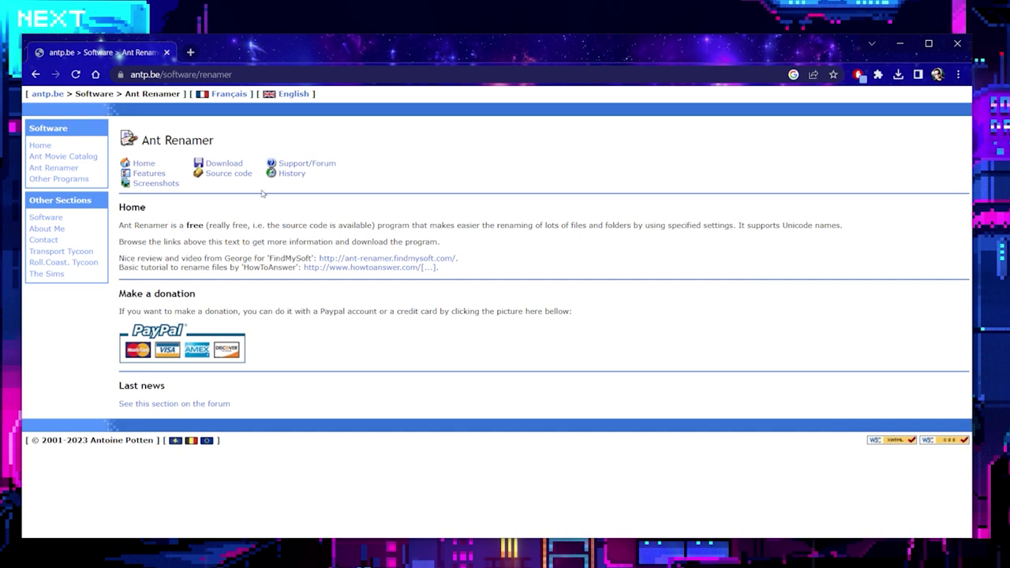
{"action": "left_click", "coordinate": [220, 163]}
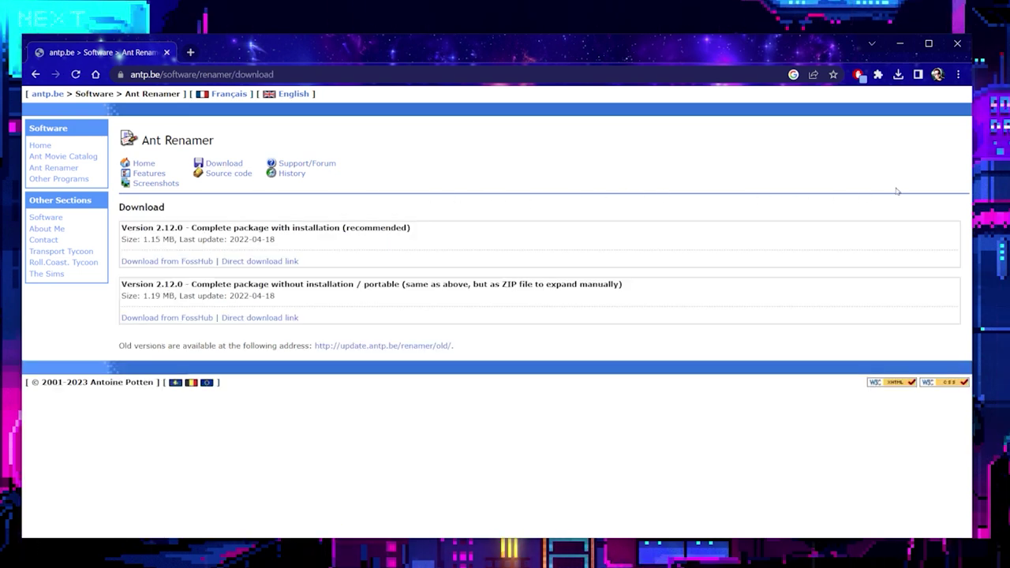
{"action": "left_click", "coordinate": [958, 49]}
Launch the installed Ant Renamer program.
{"action": "key", "text": "super"}
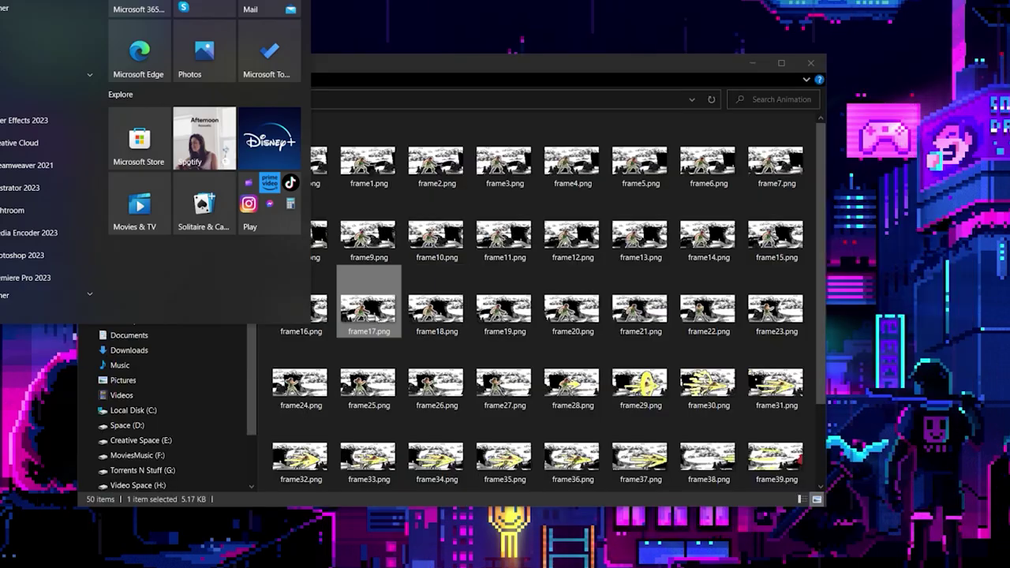
{"action": "type", "text": "ant"}
{"action": "key", "text": "Return"}
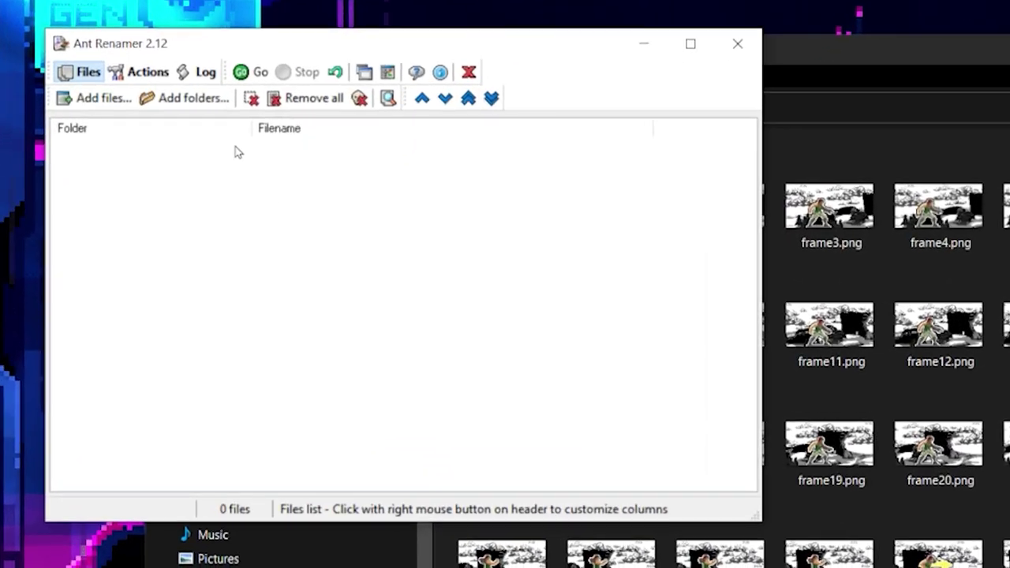
Choose the Enumeration rename action with the mask frame_%num%%ext%.
{"action": "left_click", "coordinate": [142, 72]}
{"action": "left_click", "coordinate": [104, 209]}
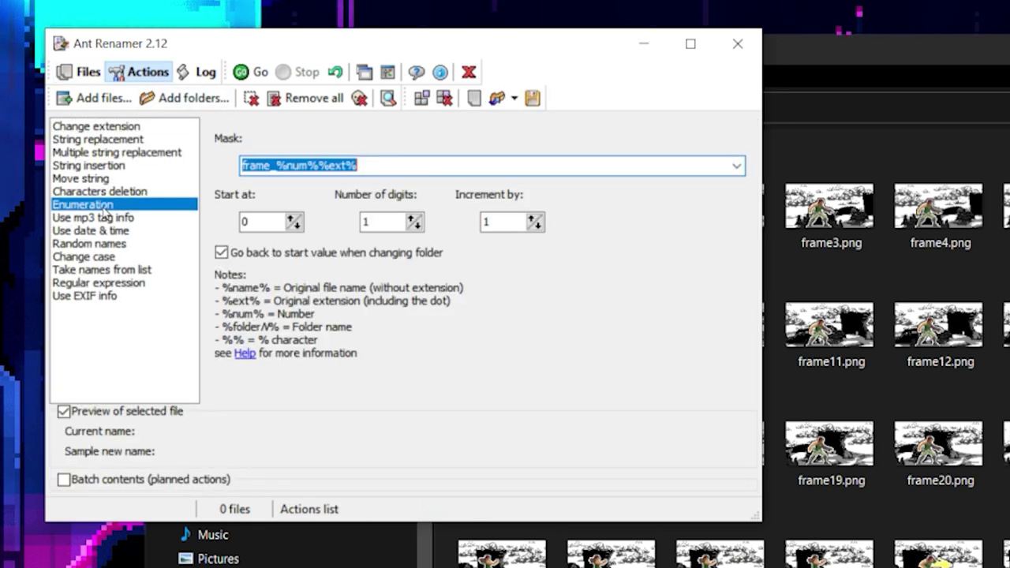
{"action": "left_click", "coordinate": [386, 166]}
{"action": "left_click", "coordinate": [408, 166]}
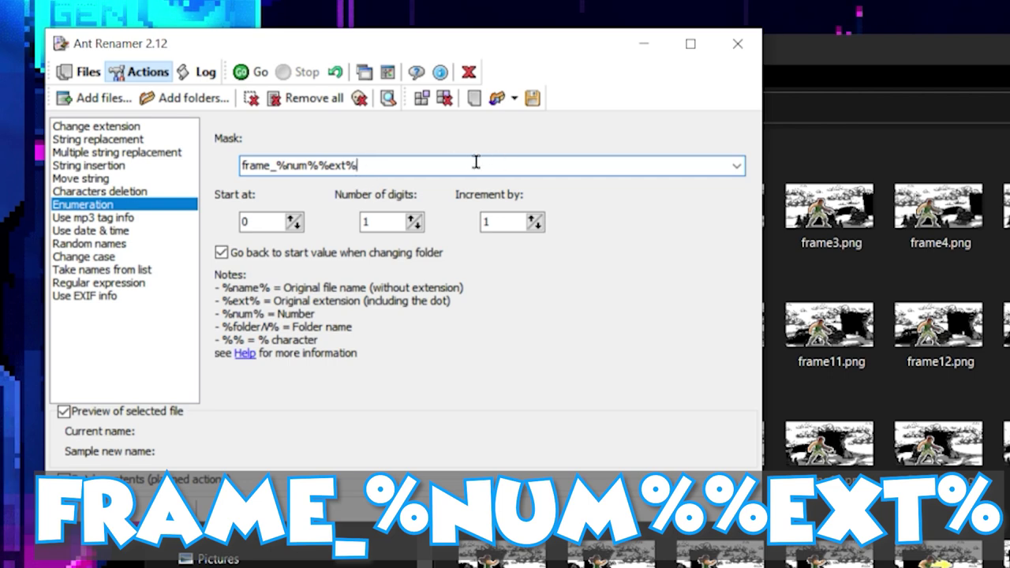
Add the files of the Animation folder on the Desktop and run the batch rename.
{"action": "left_click", "coordinate": [199, 109]}
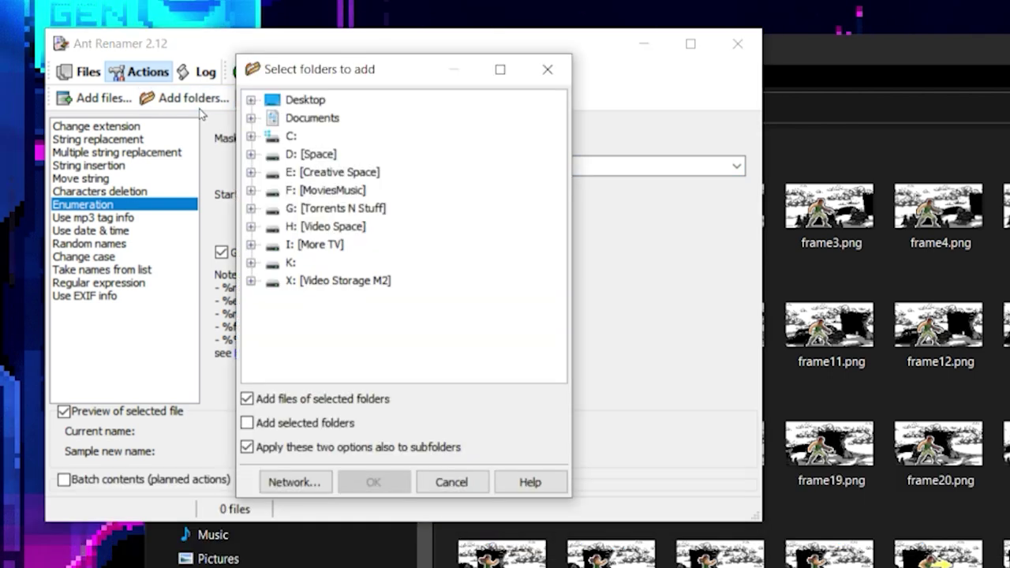
{"action": "left_click", "coordinate": [250, 101]}
{"action": "left_click", "coordinate": [296, 125]}
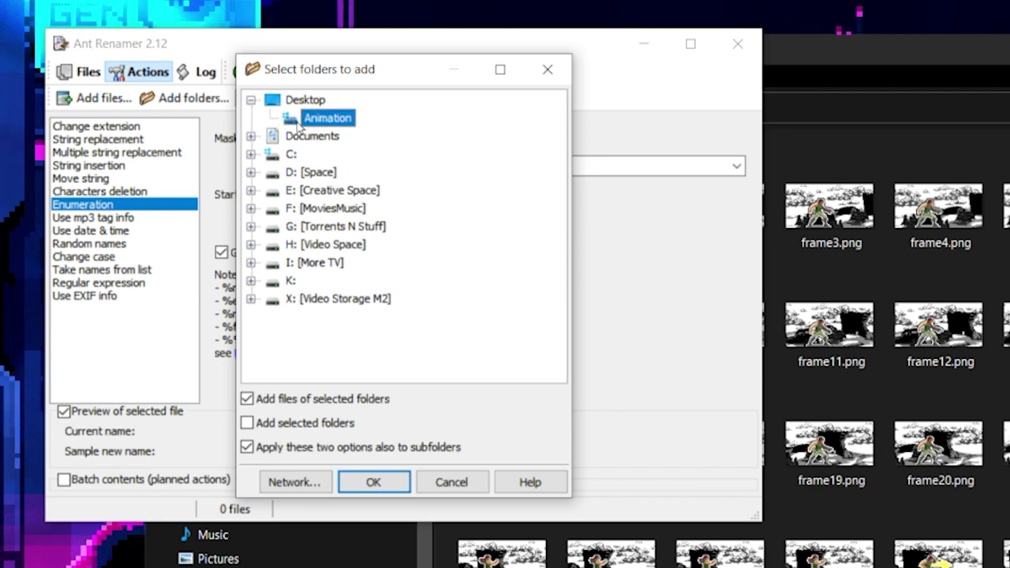
{"action": "left_click", "coordinate": [365, 474]}
{"action": "left_click", "coordinate": [241, 72]}
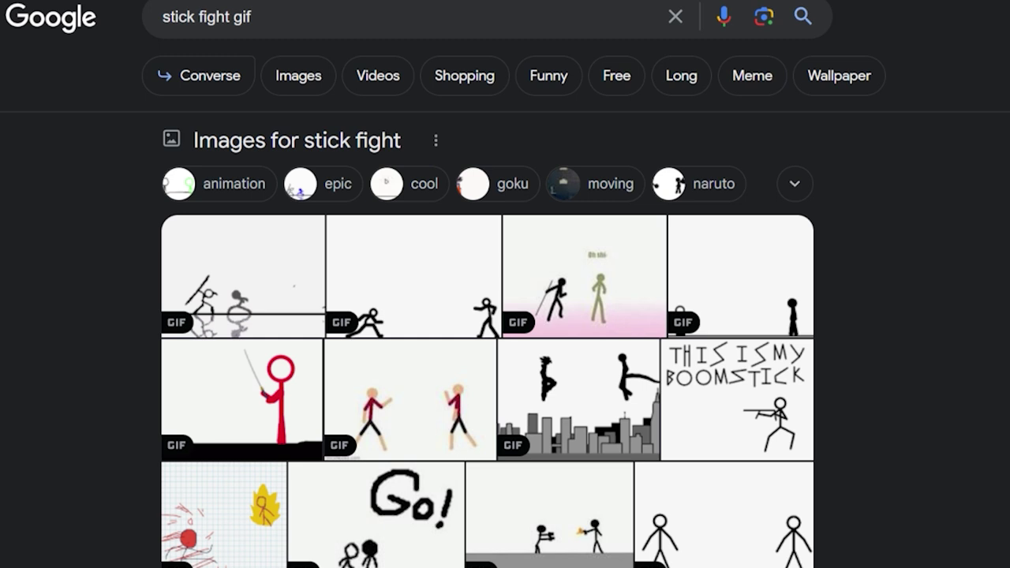
Open the first stick fight GIF in the Google image results and copy its image address.
{"action": "left_click", "coordinate": [277, 287]}
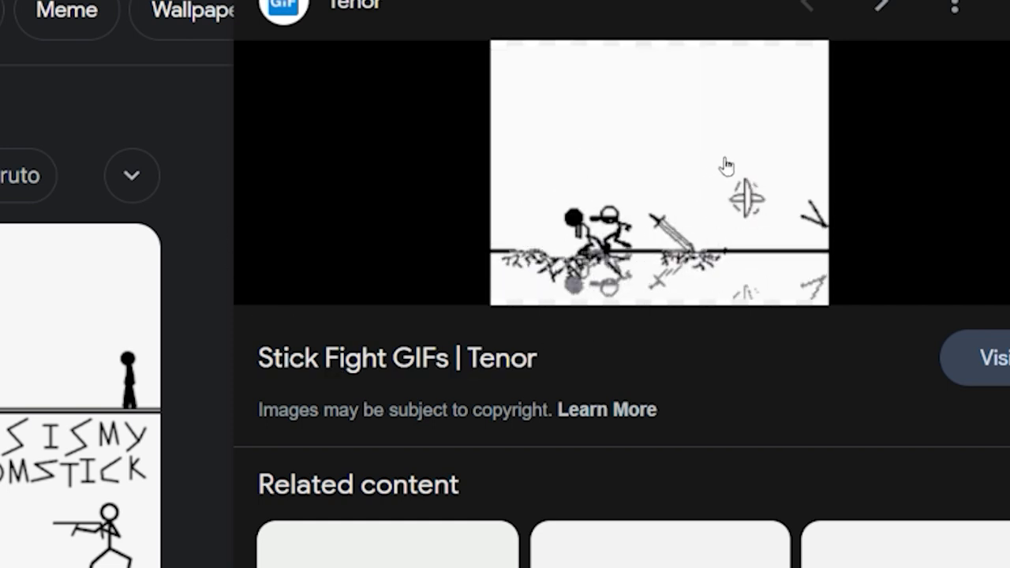
{"action": "right_click", "coordinate": [724, 161]}
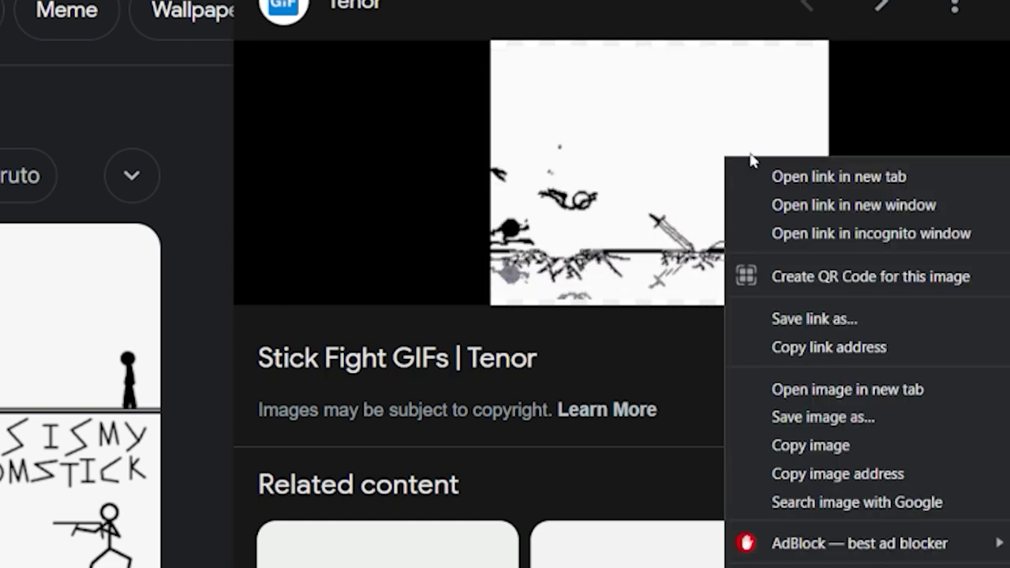
{"action": "left_click", "coordinate": [874, 476]}
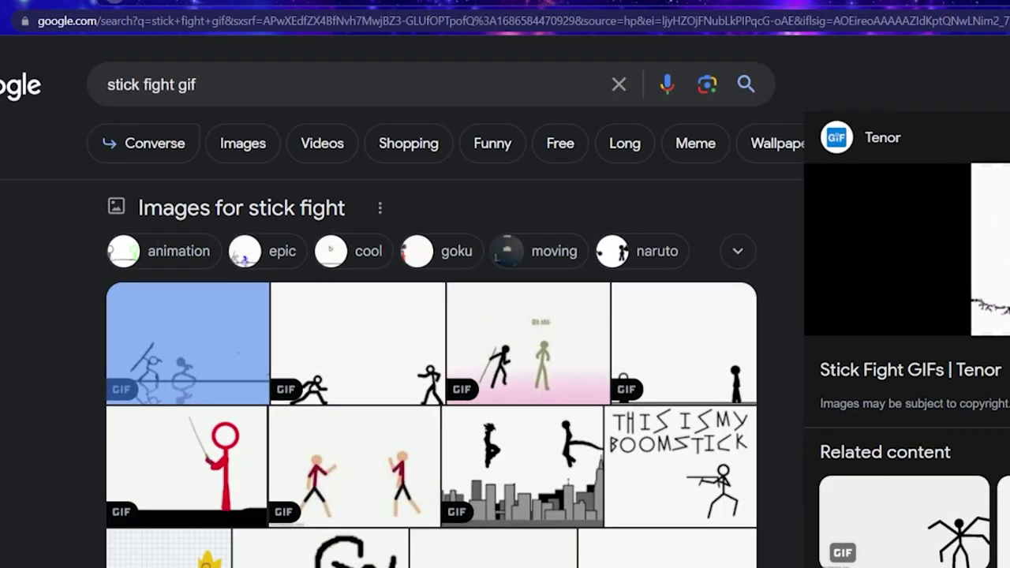
Search Google for ezgif in a new browser tab and open the ezgif.com site.
{"action": "key", "text": "ctrl+t"}
{"action": "type", "text": "esz"}
{"action": "key", "text": "Return"}
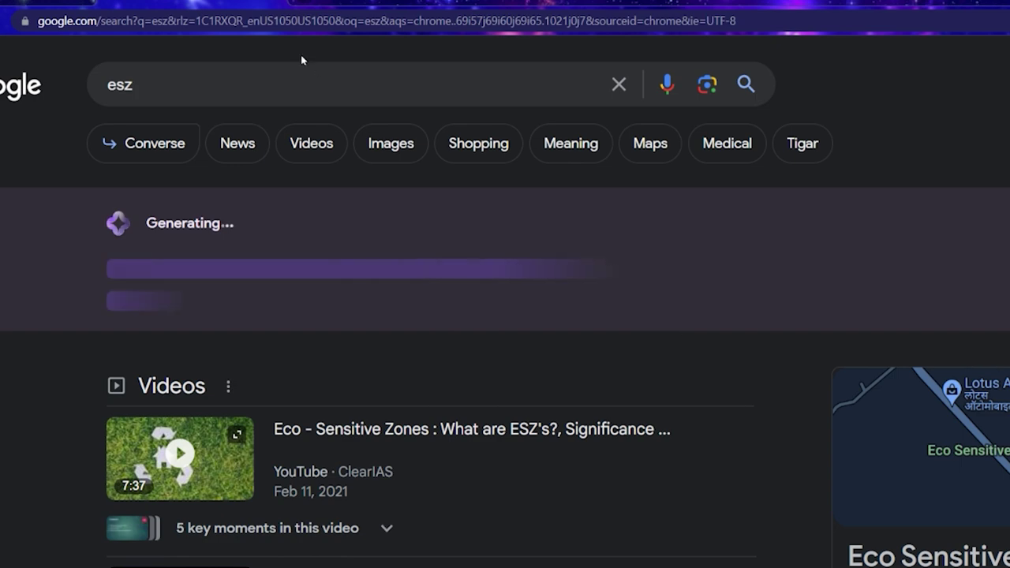
{"action": "left_click", "coordinate": [299, 84]}
{"action": "key", "text": "ctrl+a"}
{"action": "type", "text": "ez g"}
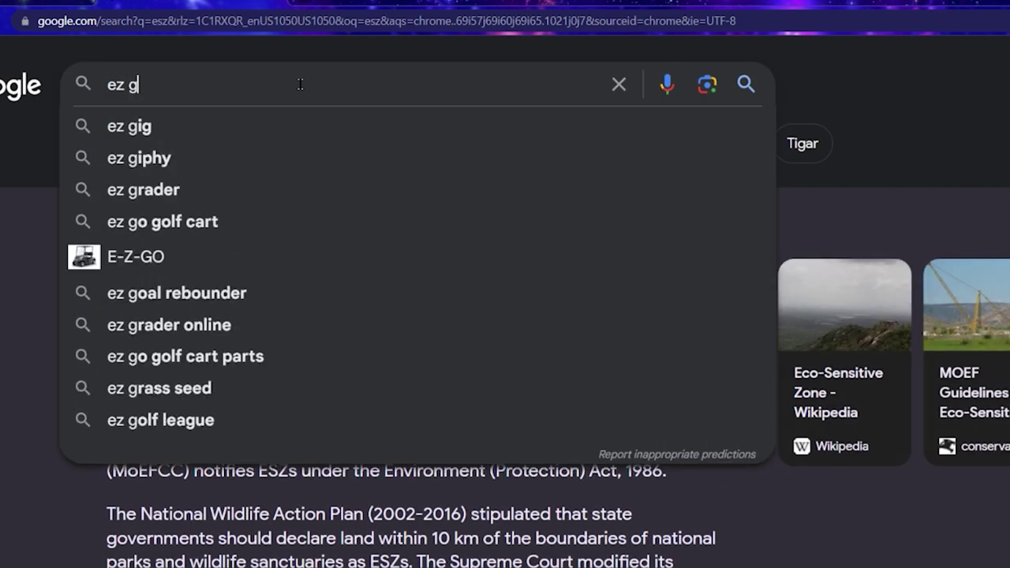
{"action": "key", "text": "BackSpace"}
{"action": "key", "text": "BackSpace"}
{"action": "type", "text": "gif"}
{"action": "key", "text": "Return"}
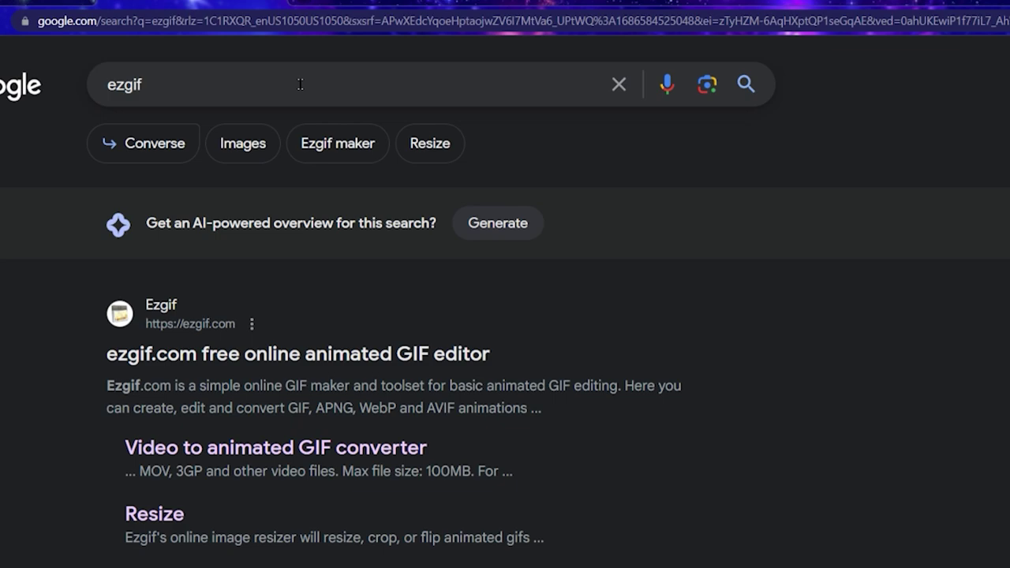
{"action": "left_click", "coordinate": [328, 354]}
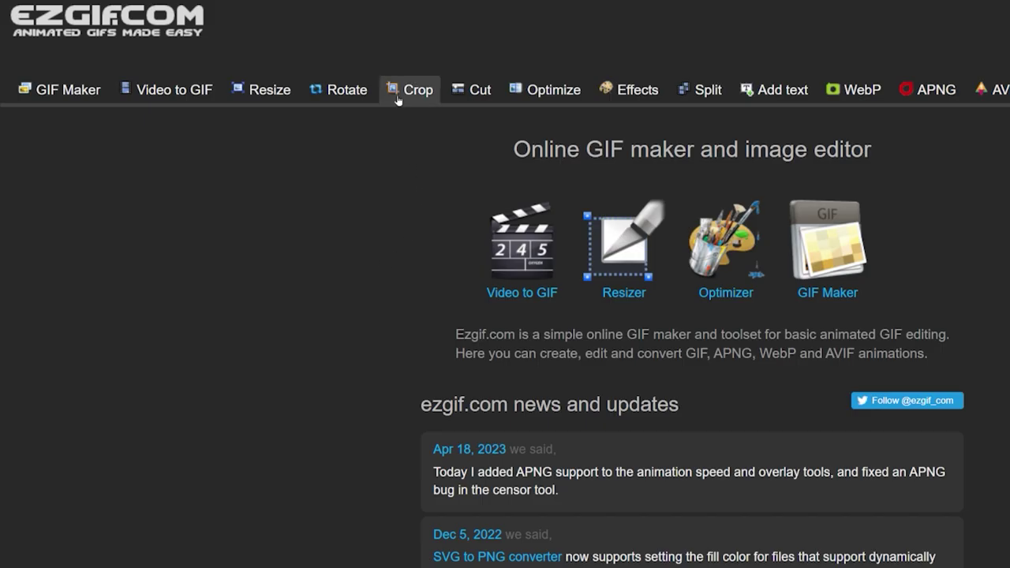
Load the stick fight GIF into ezgif's crop tool from the copied image URL.
{"action": "left_click", "coordinate": [399, 100]}
{"action": "left_click", "coordinate": [404, 344]}
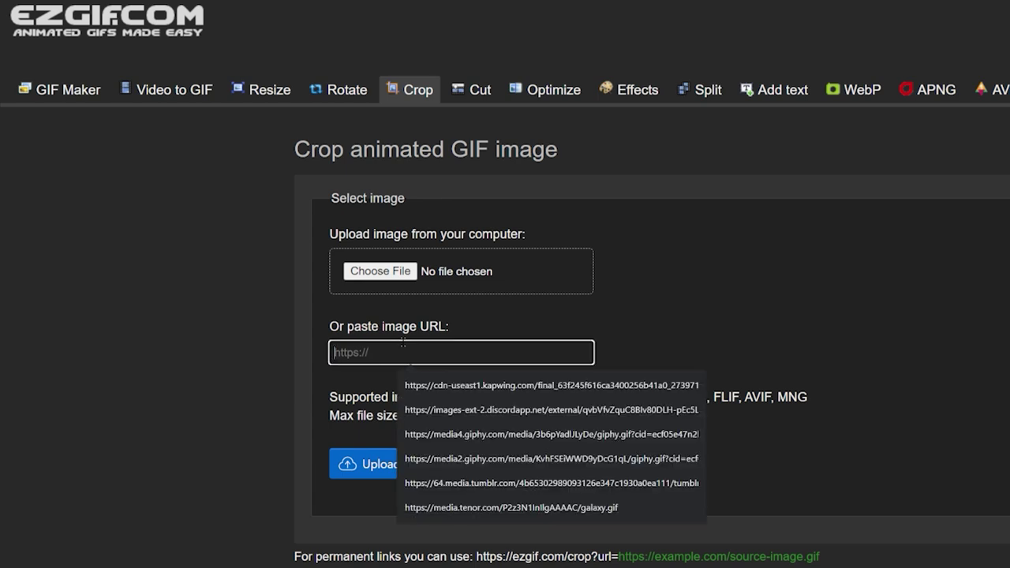
{"action": "key", "text": "ctrl+v"}
{"action": "left_click", "coordinate": [386, 464]}
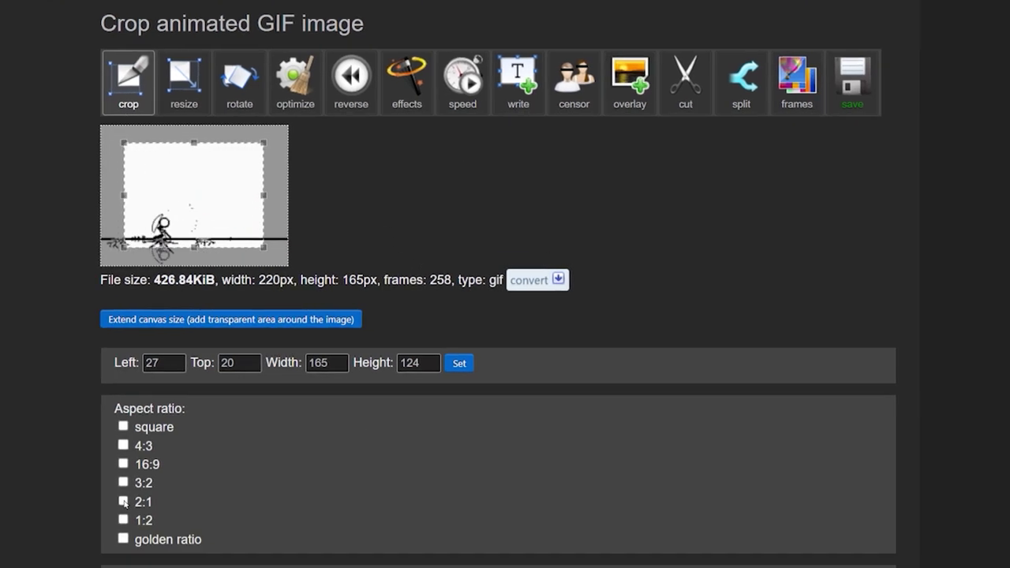
Crop the GIF at a 2:1 aspect ratio to about 194 x 97 px, offset about 14 px left and 37 px top.
{"action": "left_click", "coordinate": [123, 502]}
{"action": "mouse_move", "coordinate": [233, 197]}
{"action": "left_mouse_down"}
{"action": "mouse_move", "coordinate": [221, 214]}
{"action": "mouse_move", "coordinate": [236, 194]}
{"action": "left_mouse_up"}
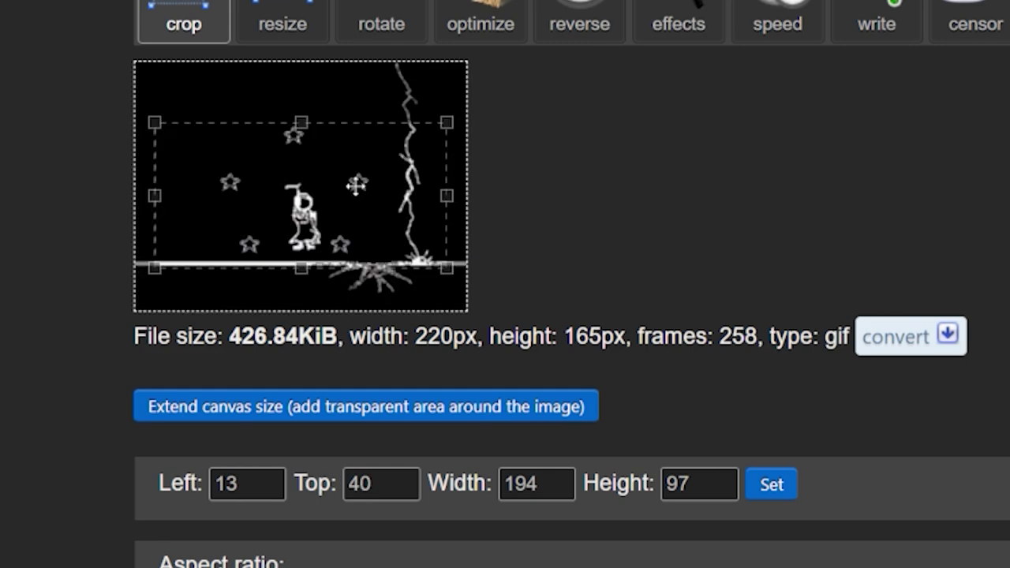
{"action": "left_click_drag", "start_coordinate": [356, 184], "coordinate": [357, 180]}
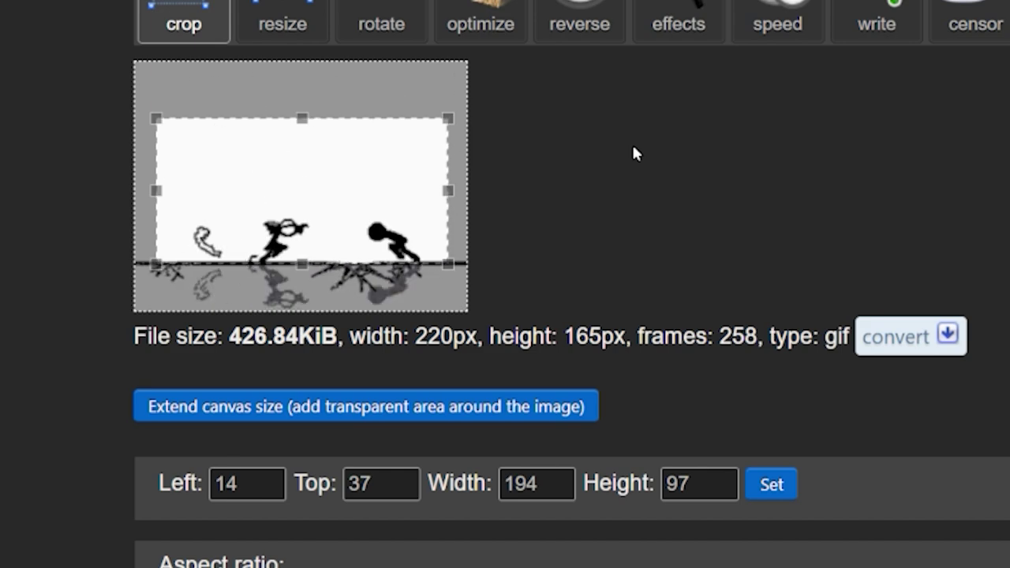
{"action": "scroll", "coordinate": [635, 152], "scroll_direction": "down", "scroll_amount": 6}
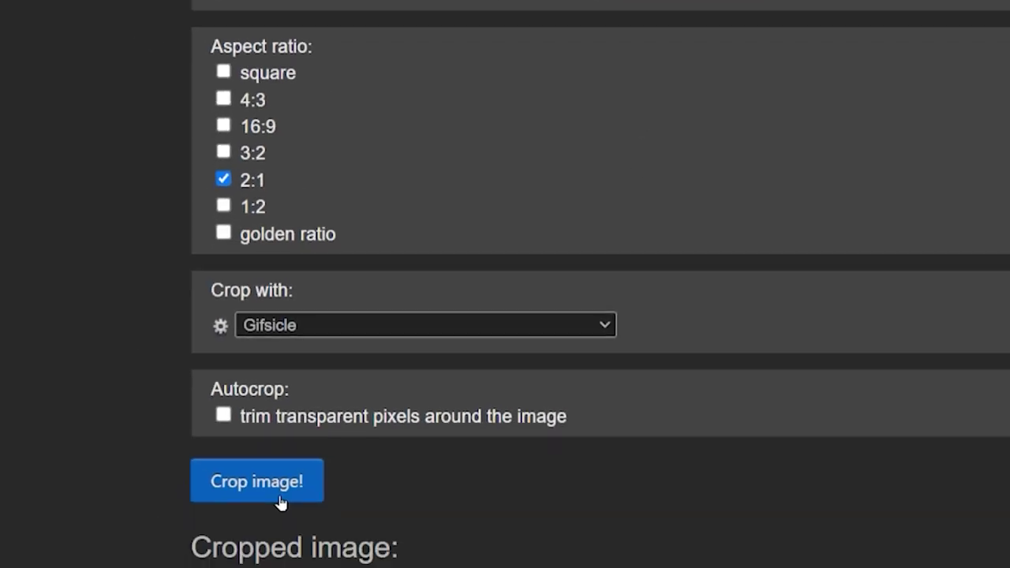
{"action": "left_click", "coordinate": [272, 509]}
{"action": "scroll", "coordinate": [511, 234], "scroll_direction": "down", "scroll_amount": 3}
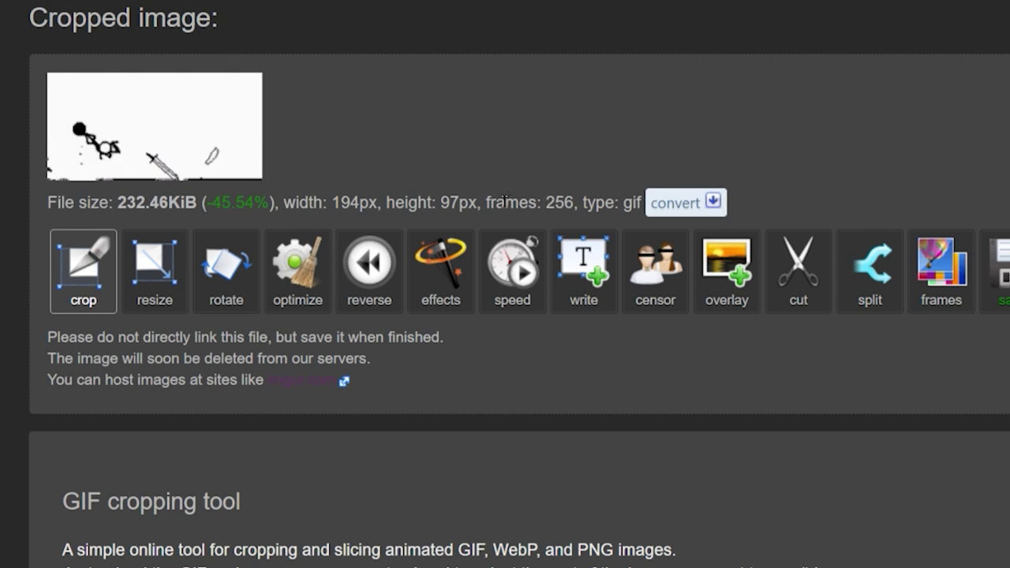
Cut the cropped GIF's duration by frame number, keeping frames 1 to 100.
{"action": "left_click", "coordinate": [586, 108]}
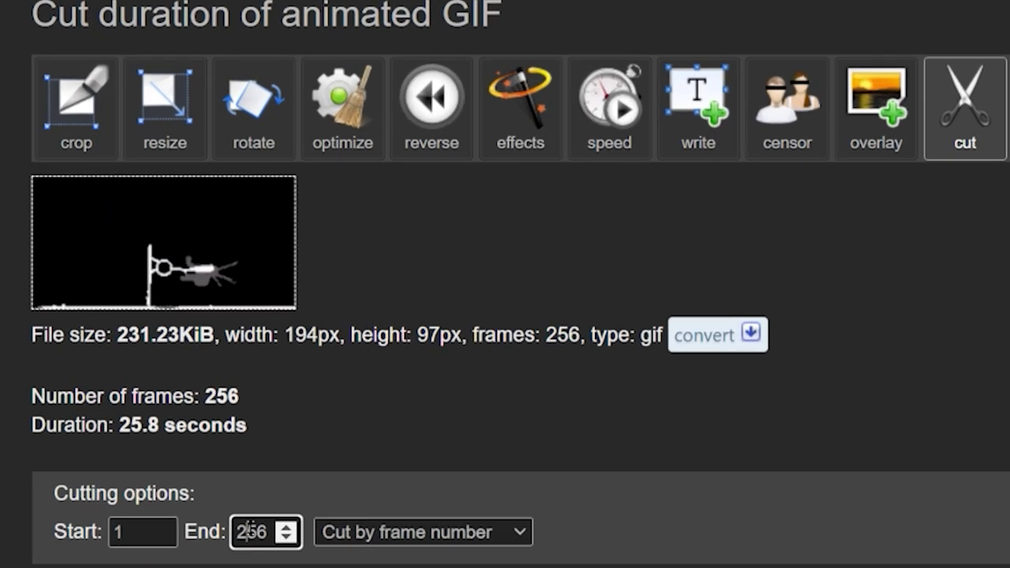
{"action": "double_click", "coordinate": [244, 350]}
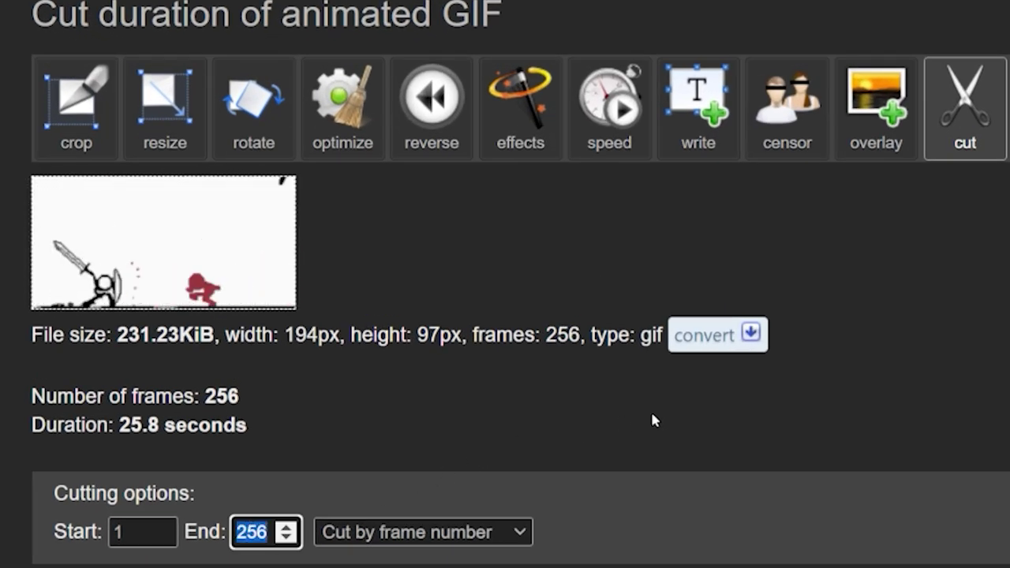
{"action": "type", "text": "100"}
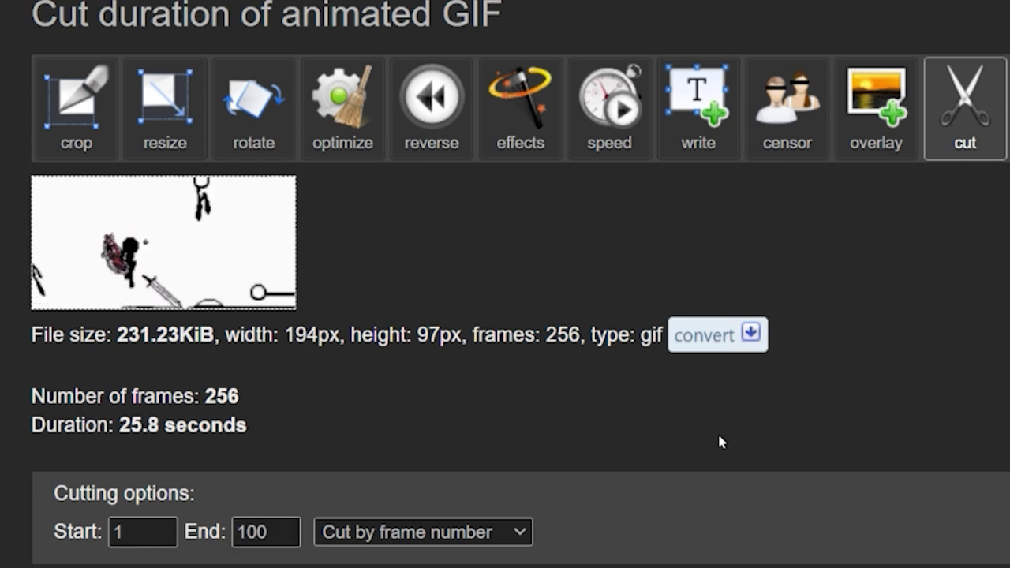
{"action": "scroll", "coordinate": [718, 439], "scroll_direction": "down", "scroll_amount": 4}
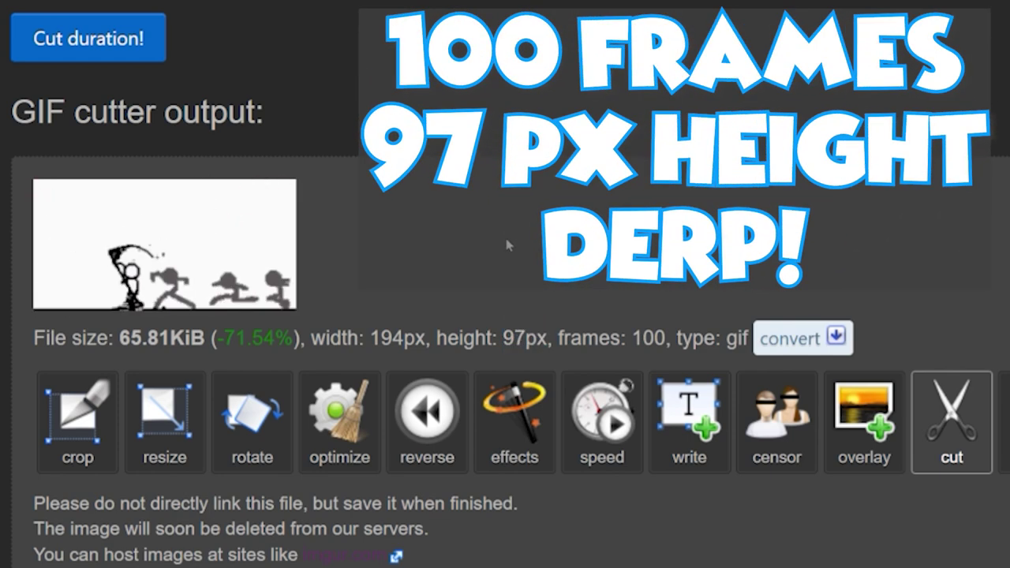
Optimize the shortened GIF with the method Remove every 2nd frame.
{"action": "left_click", "coordinate": [340, 418]}
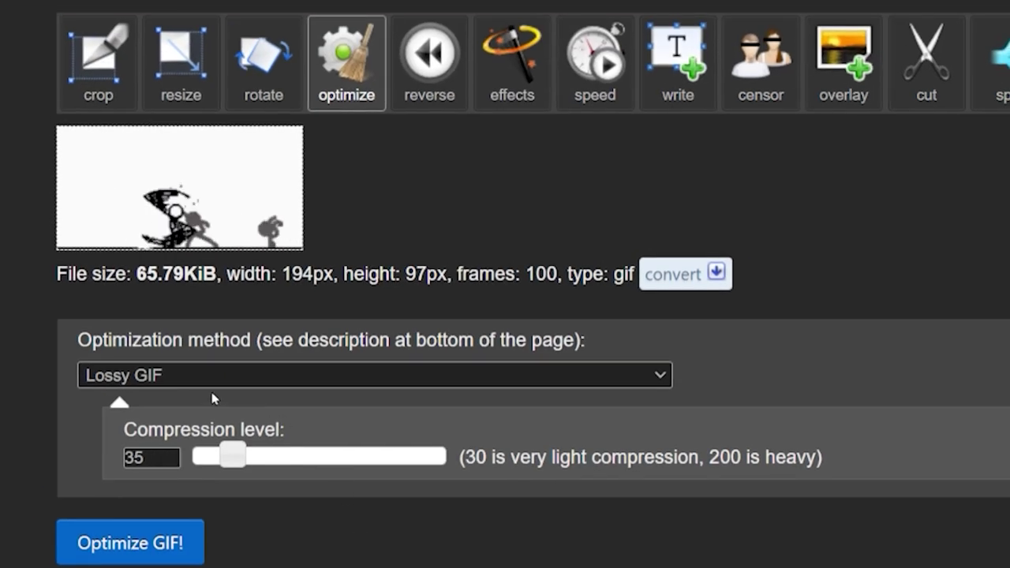
{"action": "left_click", "coordinate": [181, 380]}
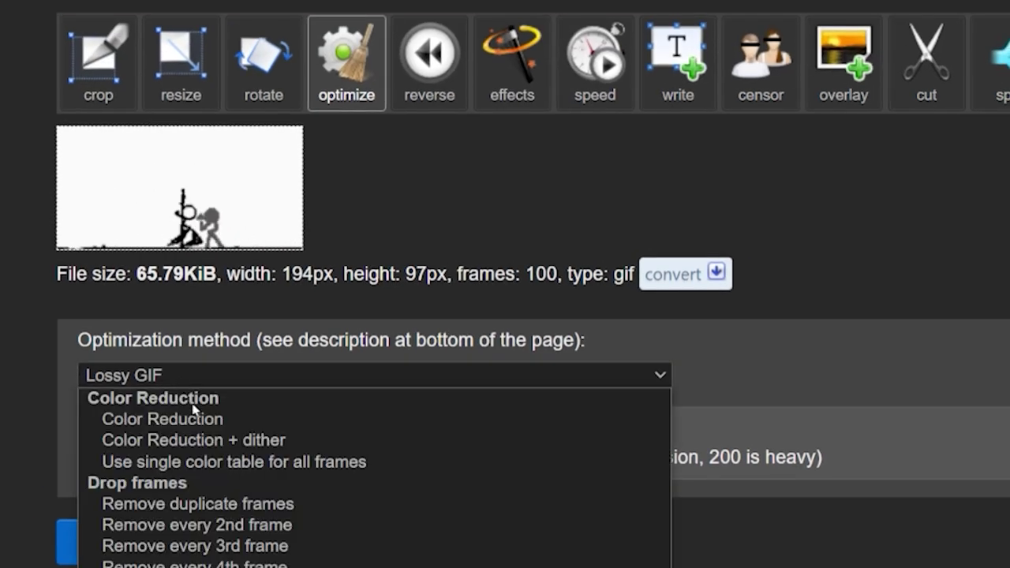
{"action": "left_click", "coordinate": [234, 527]}
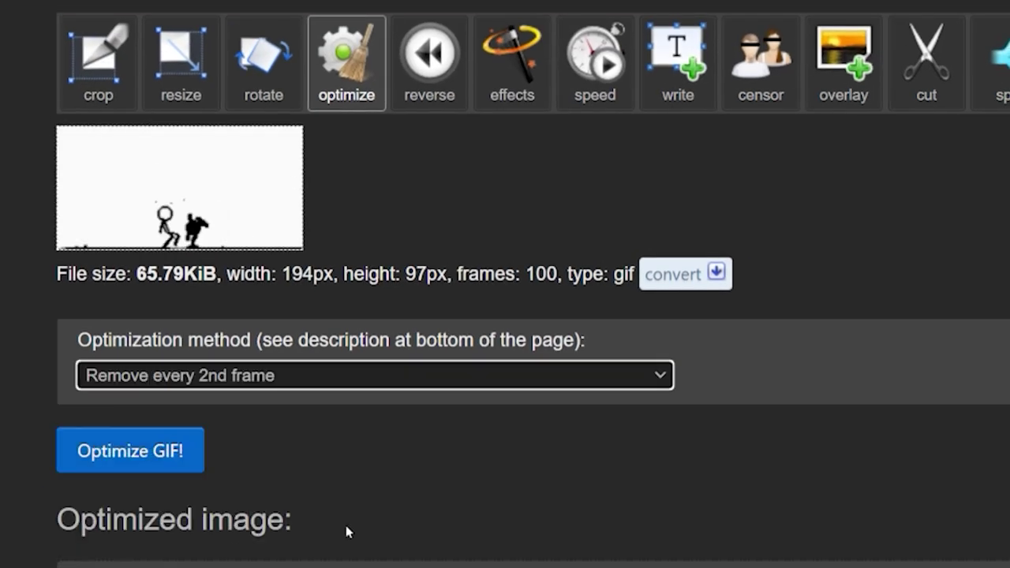
{"action": "left_click", "coordinate": [132, 450]}
{"action": "scroll", "coordinate": [848, 362], "scroll_direction": "down", "scroll_amount": 4}
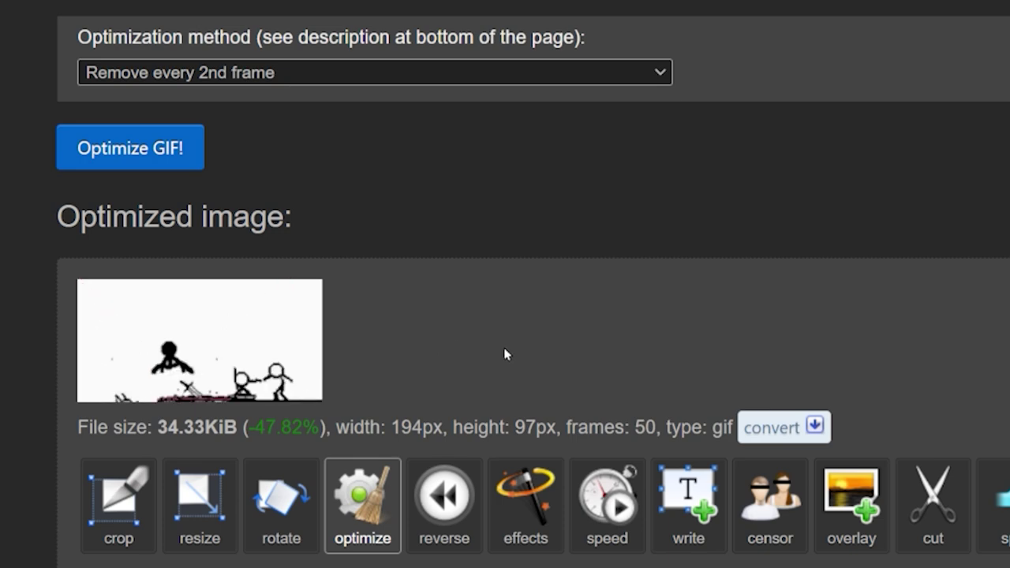
Apply 50 % of current speed to the GIF, and reapply the speed change with an adjusted percentage.
{"action": "left_click", "coordinate": [616, 502]}
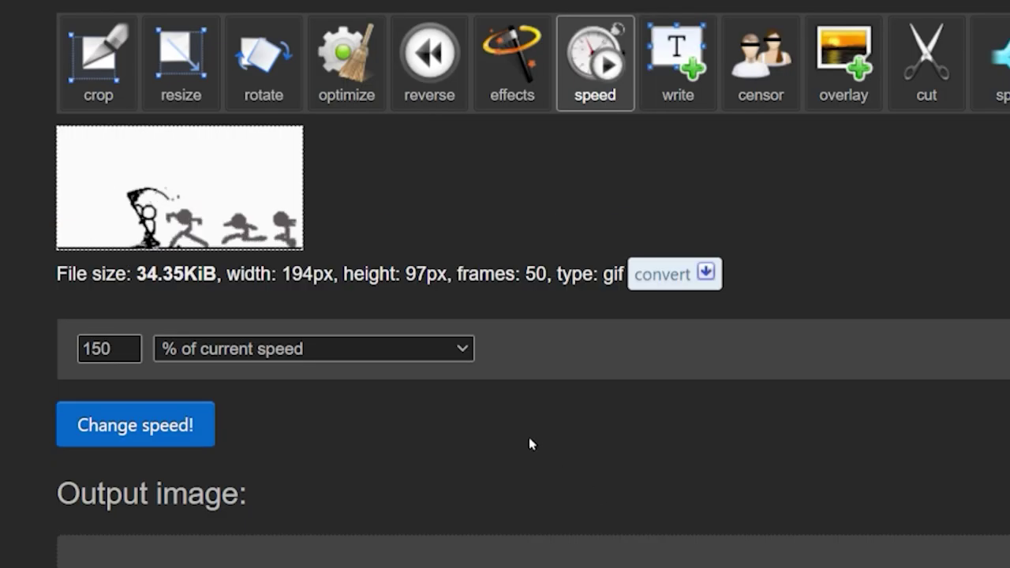
{"action": "double_click", "coordinate": [91, 351]}
{"action": "type", "text": "50"}
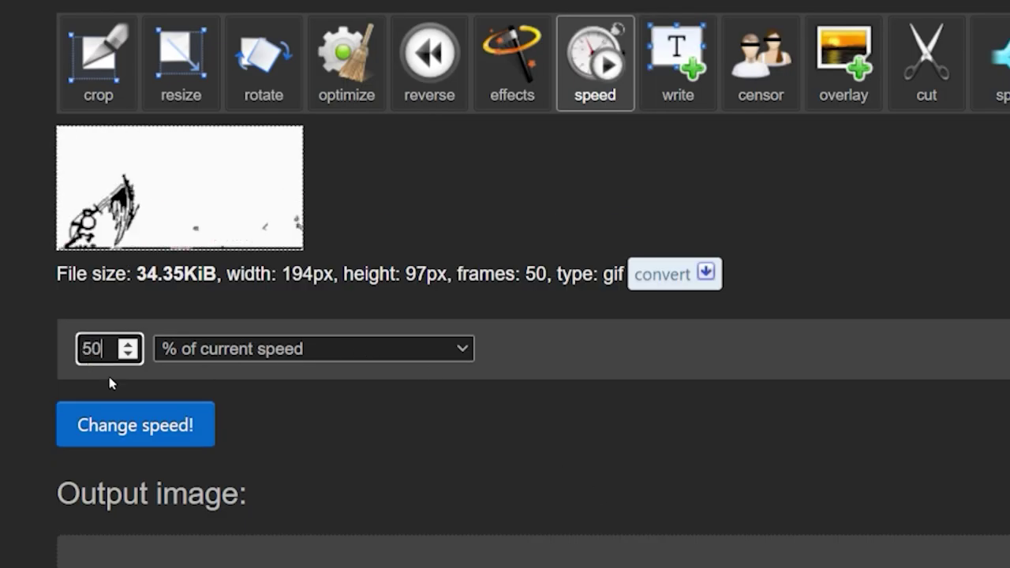
{"action": "left_click", "coordinate": [142, 434]}
{"action": "scroll", "coordinate": [556, 290], "scroll_direction": "down", "scroll_amount": 1}
{"action": "scroll", "coordinate": [556, 291], "scroll_direction": "down", "scroll_amount": 3}
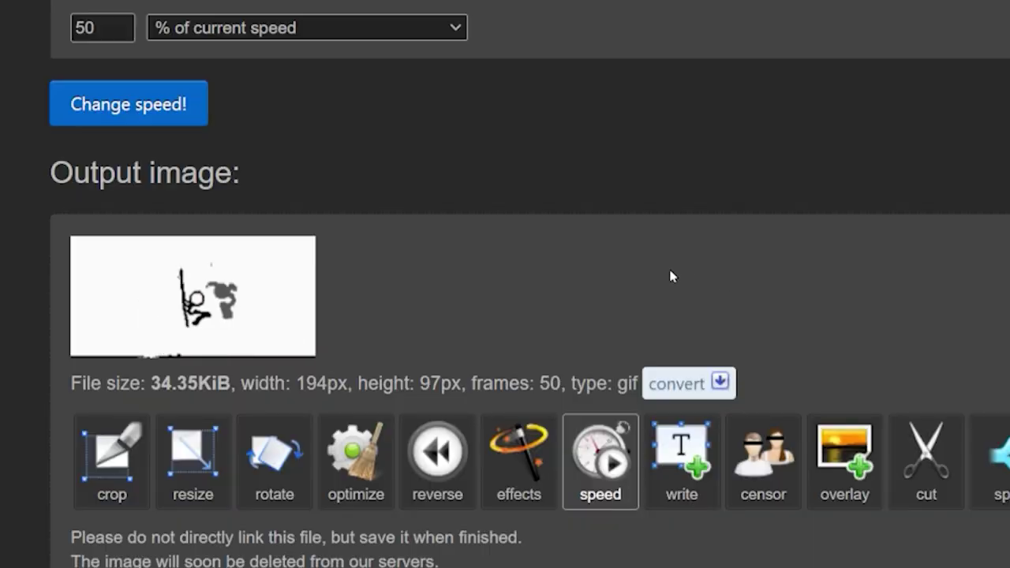
{"action": "double_click", "coordinate": [89, 30]}
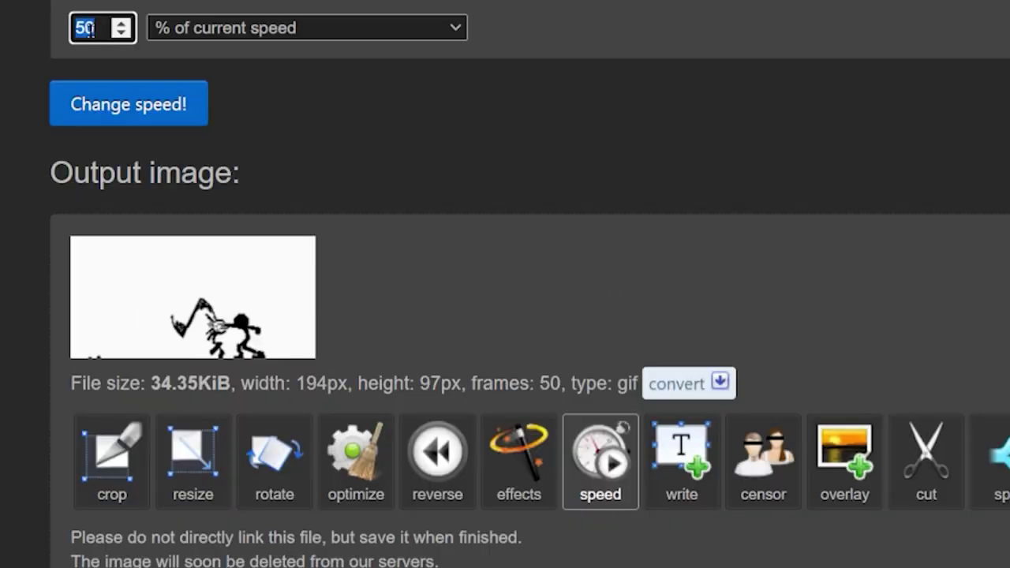
{"action": "left_click", "coordinate": [115, 116]}
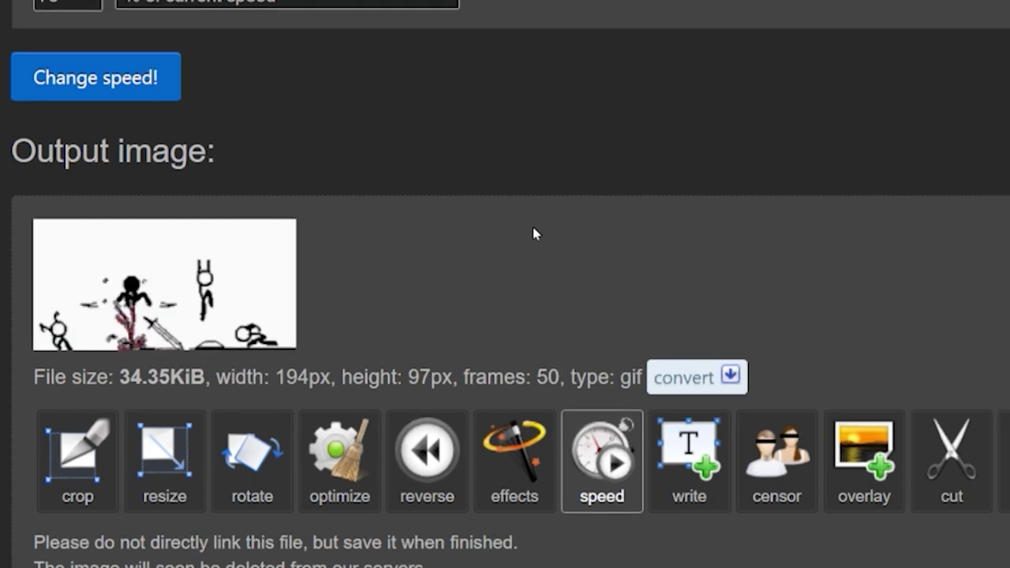
Crop the slowed GIF at a 2:1 aspect ratio to about 142 x 71 px, offset about 24 px left and 26 px top.
{"action": "left_click", "coordinate": [164, 456]}
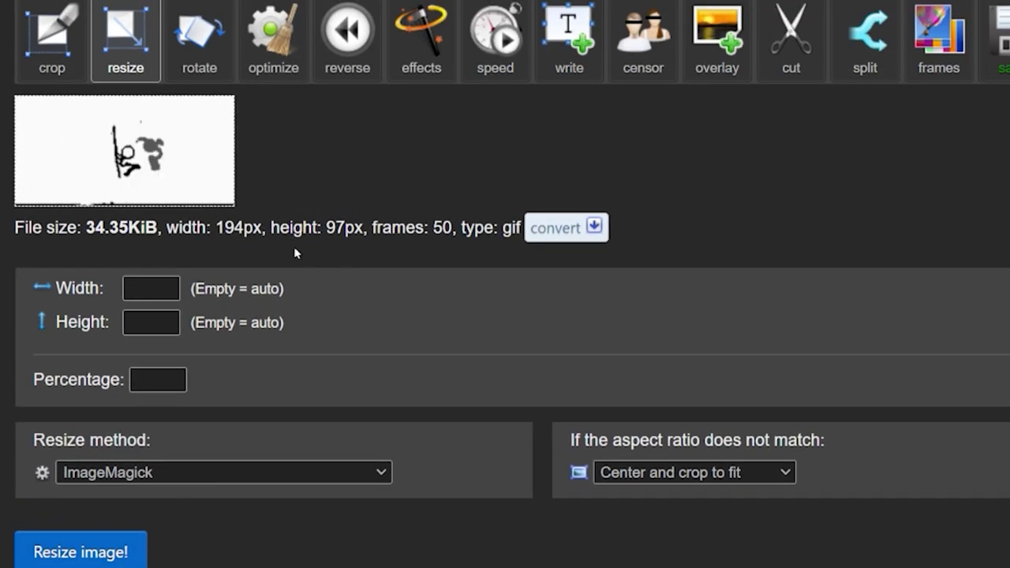
{"action": "left_click", "coordinate": [38, 49]}
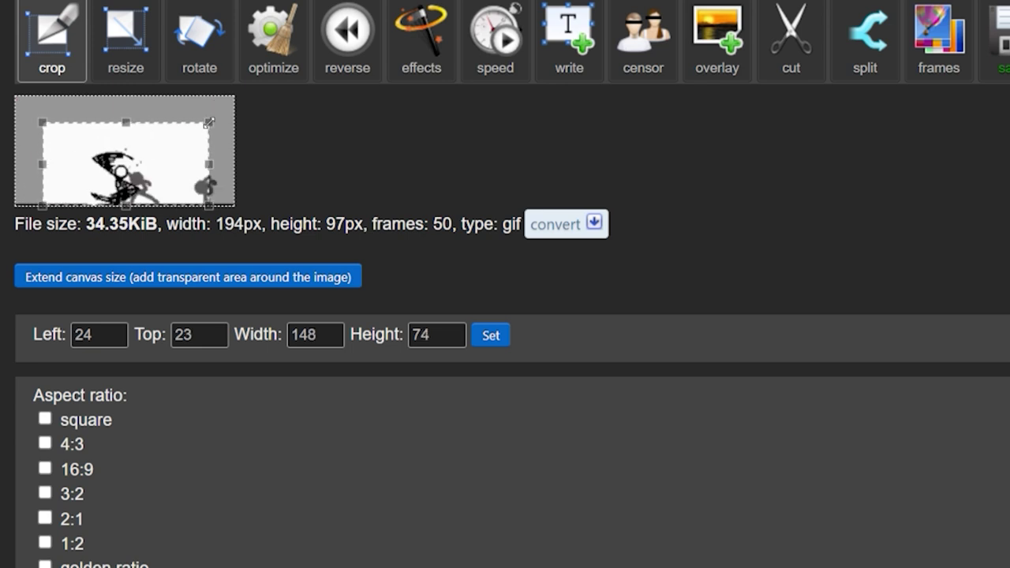
{"action": "left_click", "coordinate": [44, 518]}
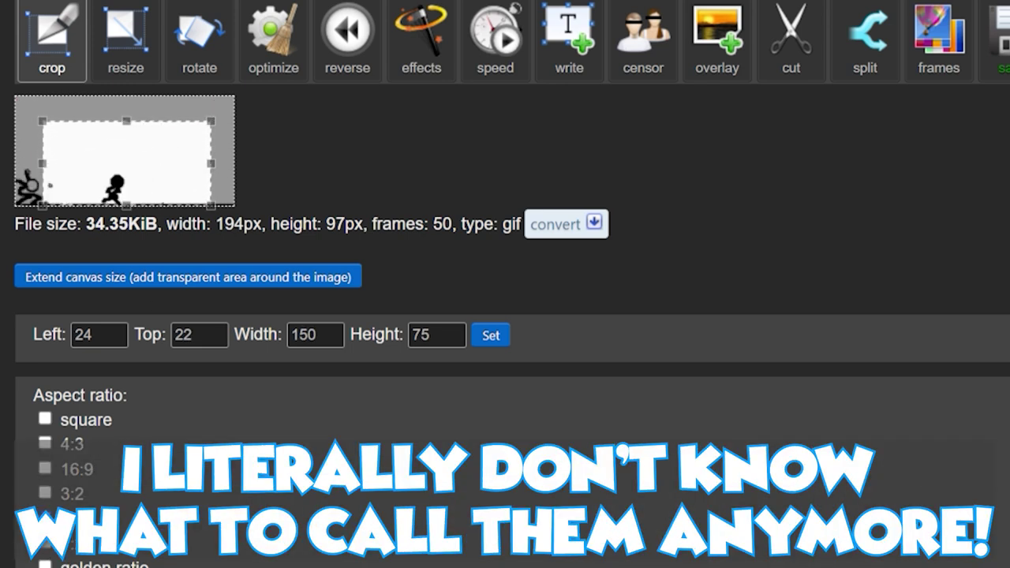
{"action": "left_click_drag", "start_coordinate": [216, 119], "coordinate": [223, 118]}
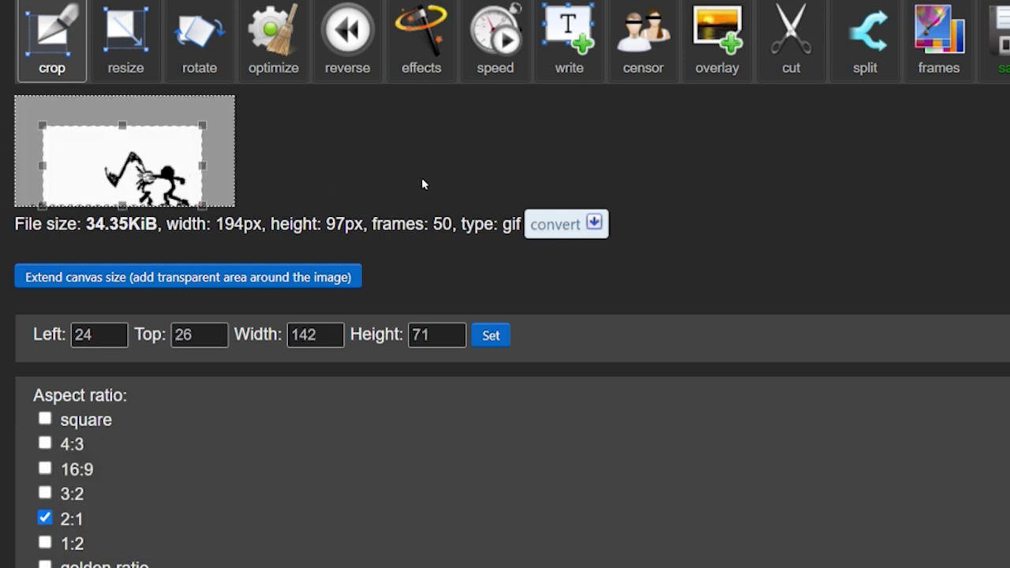
{"action": "scroll", "coordinate": [182, 449], "scroll_direction": "down", "scroll_amount": 4}
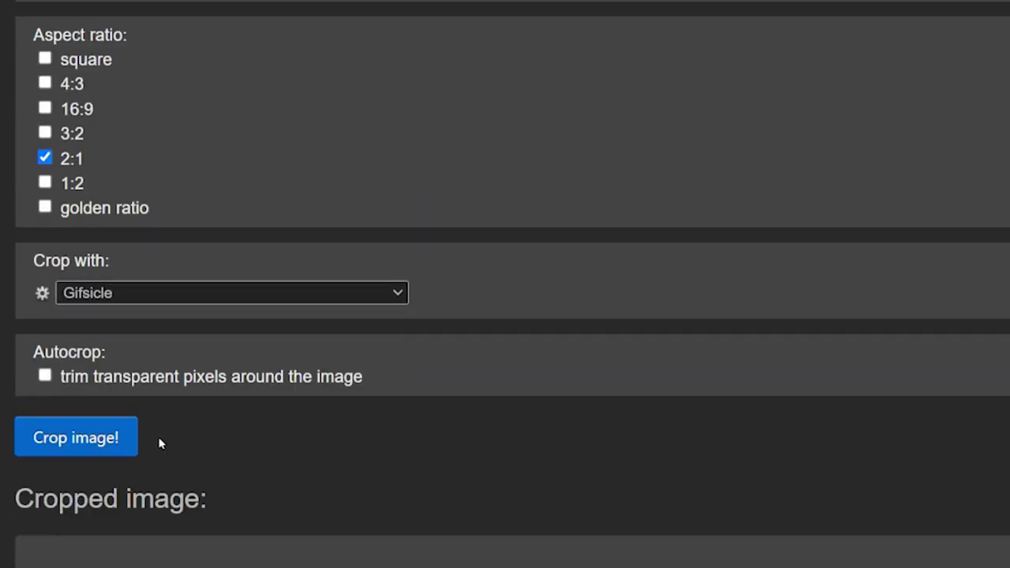
{"action": "left_click", "coordinate": [77, 438]}
{"action": "scroll", "coordinate": [527, 397], "scroll_direction": "down", "scroll_amount": 3}
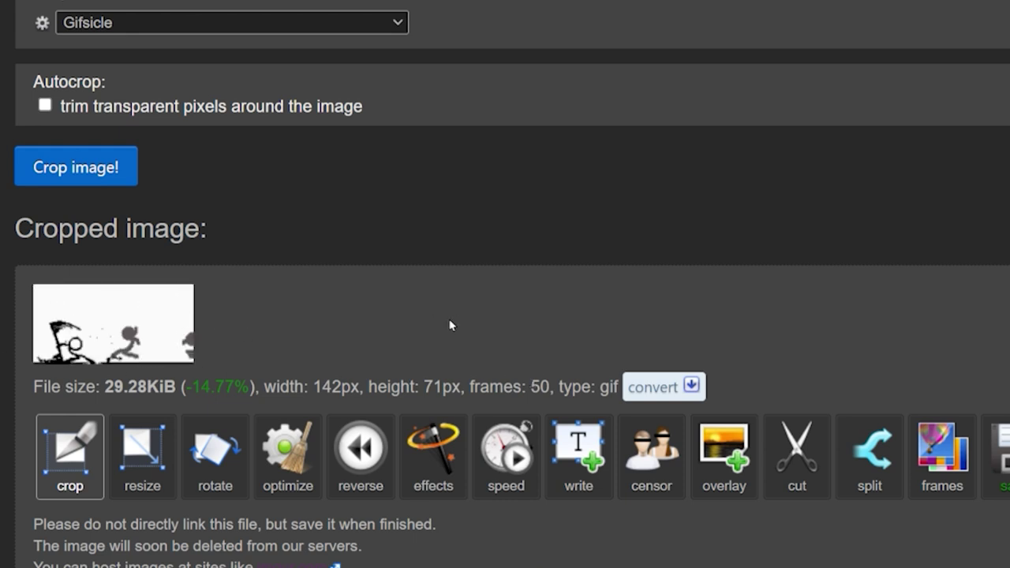
Apply the monochrome color preset to the newly cropped GIF.
{"action": "left_click", "coordinate": [432, 447]}
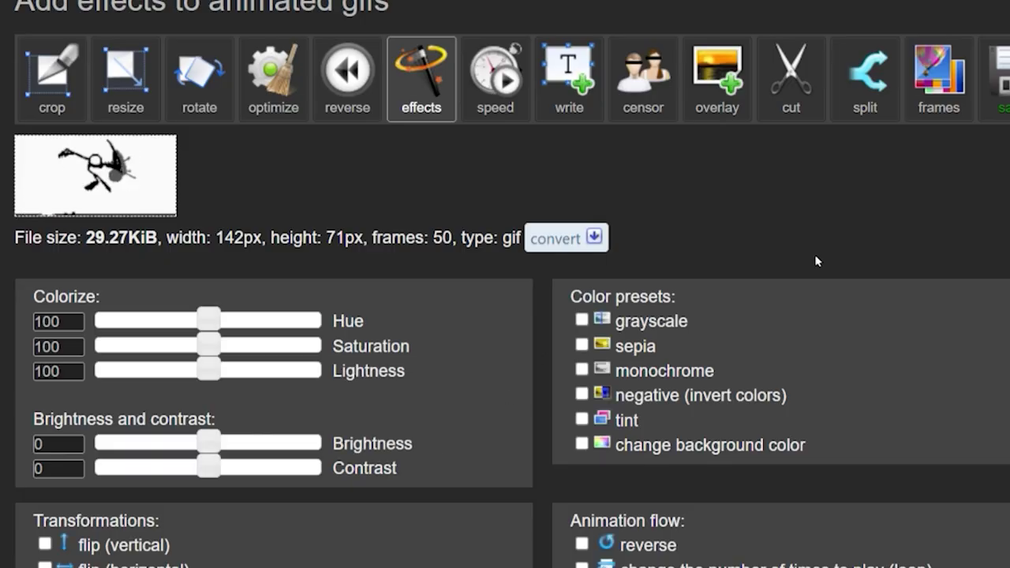
{"action": "scroll", "coordinate": [804, 256], "scroll_direction": "down", "scroll_amount": 1}
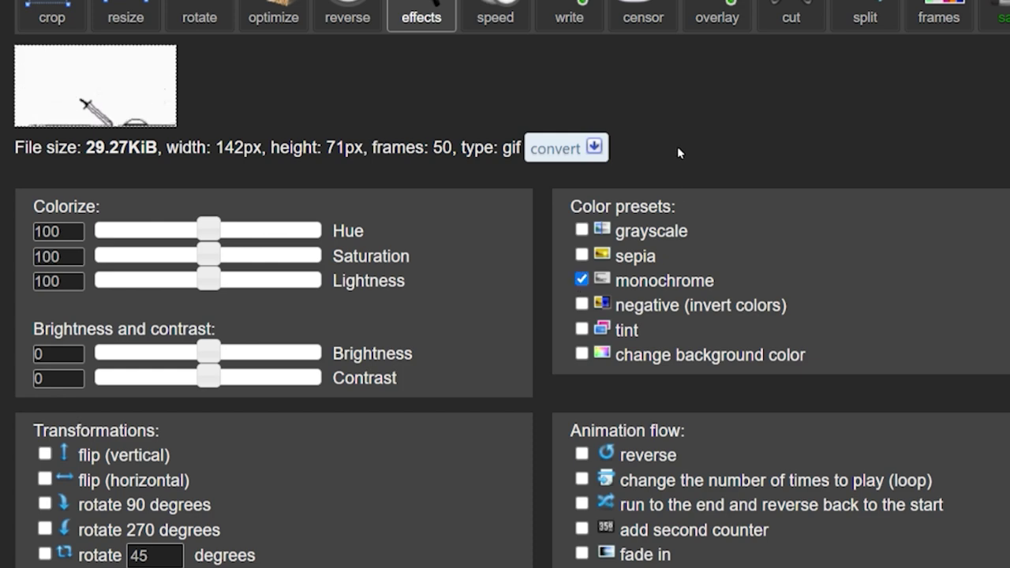
{"action": "scroll", "coordinate": [676, 138], "scroll_direction": "down", "scroll_amount": 5}
{"action": "scroll", "coordinate": [376, 338], "scroll_direction": "down", "scroll_amount": 4}
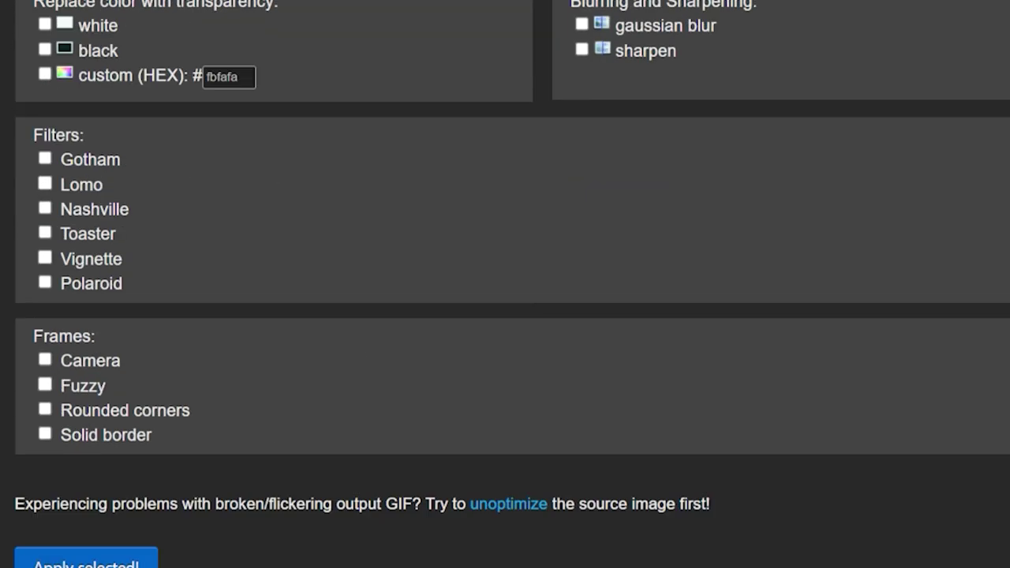
{"action": "scroll", "coordinate": [333, 367], "scroll_direction": "down", "scroll_amount": 4}
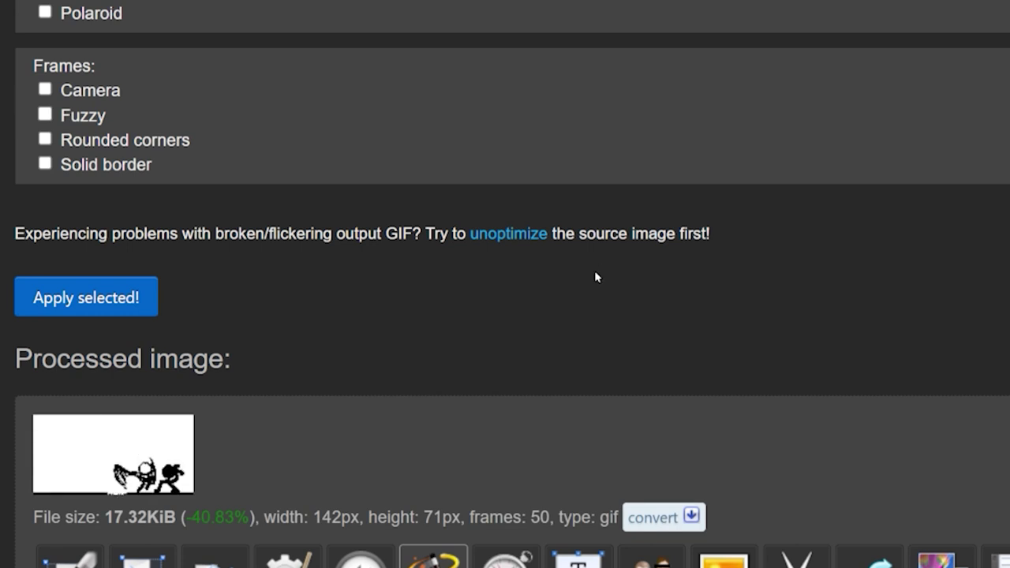
{"action": "scroll", "coordinate": [475, 343], "scroll_direction": "down", "scroll_amount": 1}
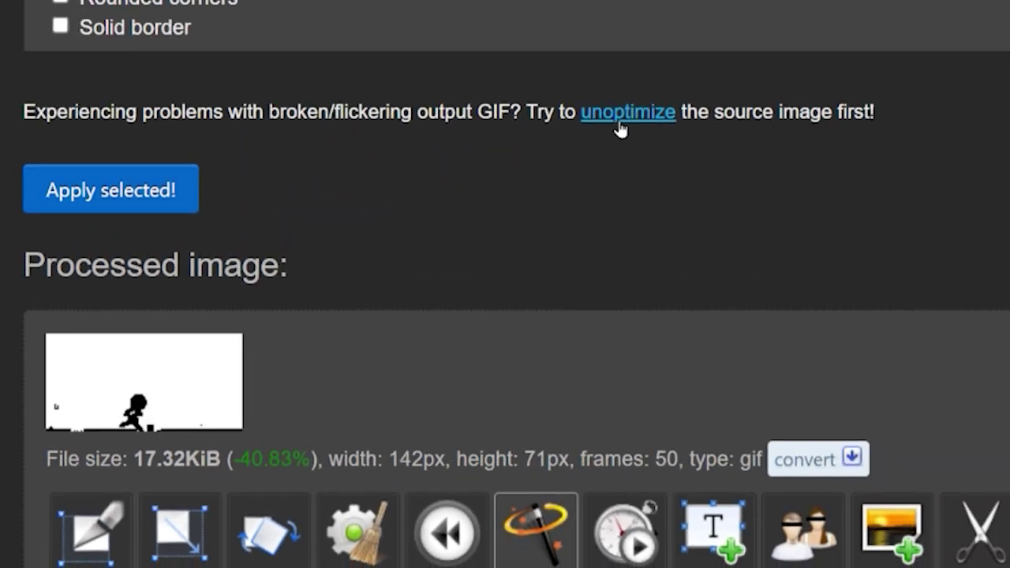
Unoptimize the source GIF and reapply the monochrome color preset to it.
{"action": "left_click", "coordinate": [621, 128]}
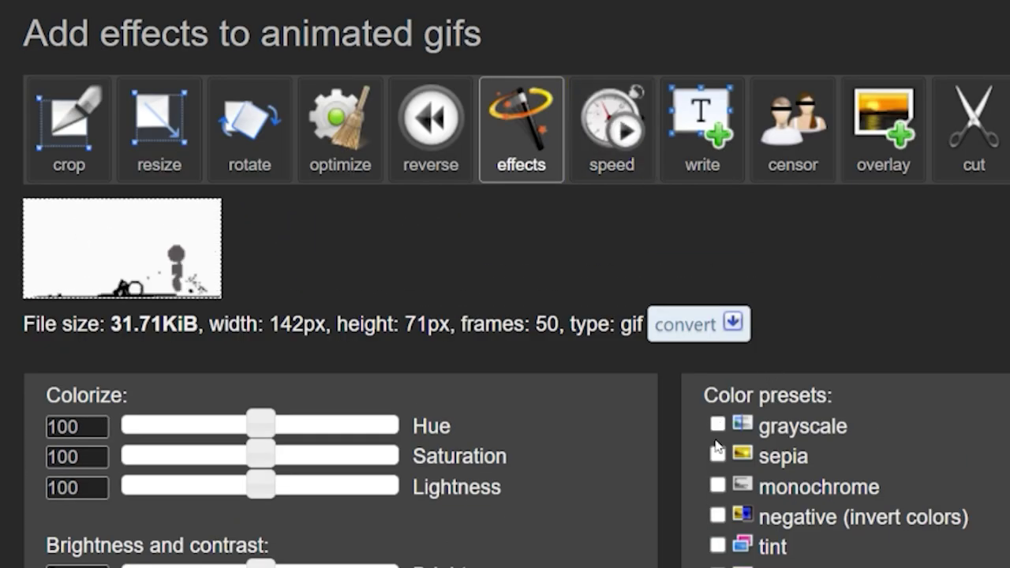
{"action": "left_click", "coordinate": [717, 486]}
{"action": "scroll", "coordinate": [647, 482], "scroll_direction": "down", "scroll_amount": 10}
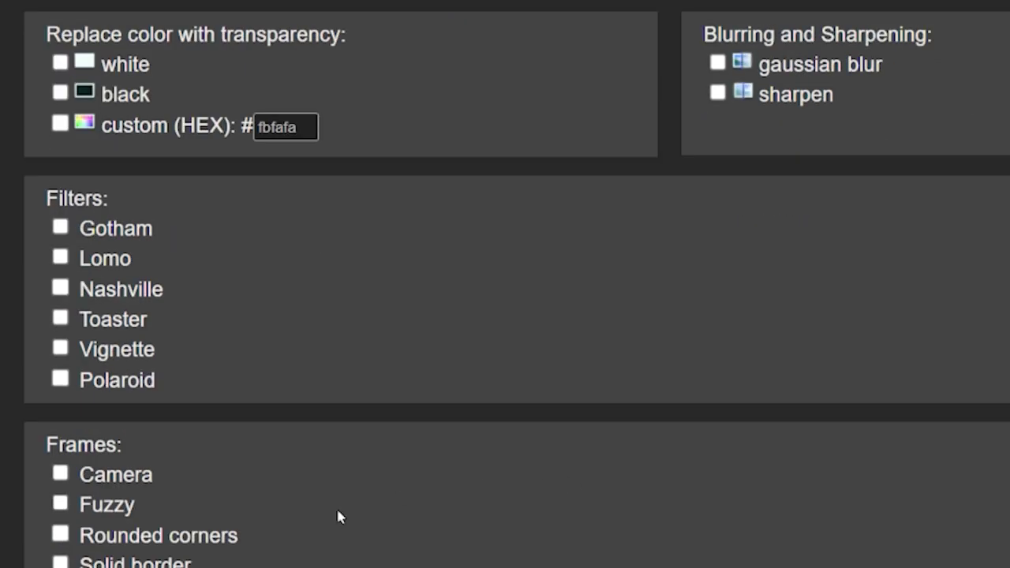
{"action": "scroll", "coordinate": [442, 413], "scroll_direction": "down", "scroll_amount": 7}
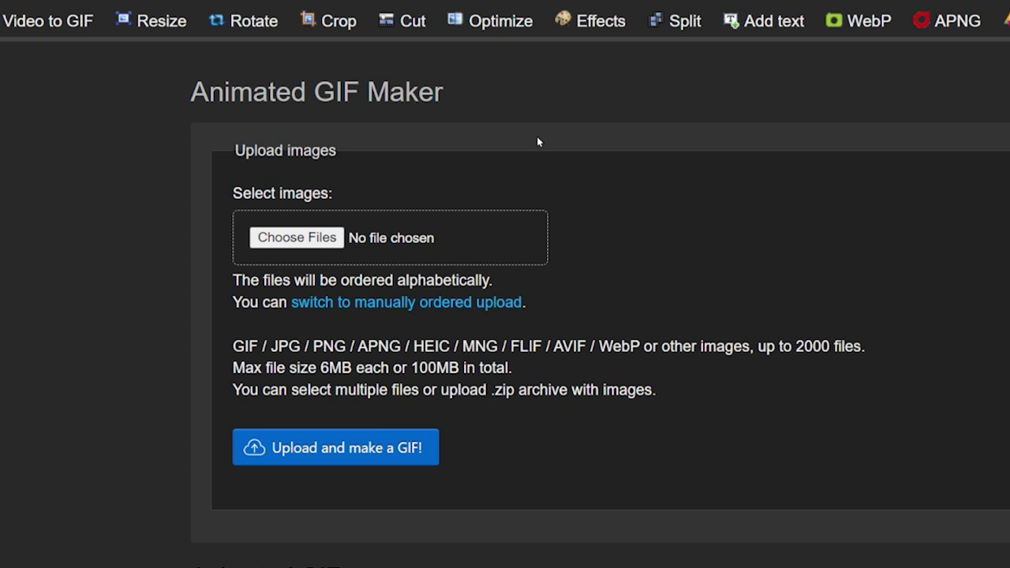
{"action": "left_click", "coordinate": [343, 31]}
{"action": "left_click", "coordinate": [313, 341]}
{"action": "type", "text": "https://i.gifer.com/WuHh.gif"}
{"action": "left_click", "coordinate": [284, 476]}
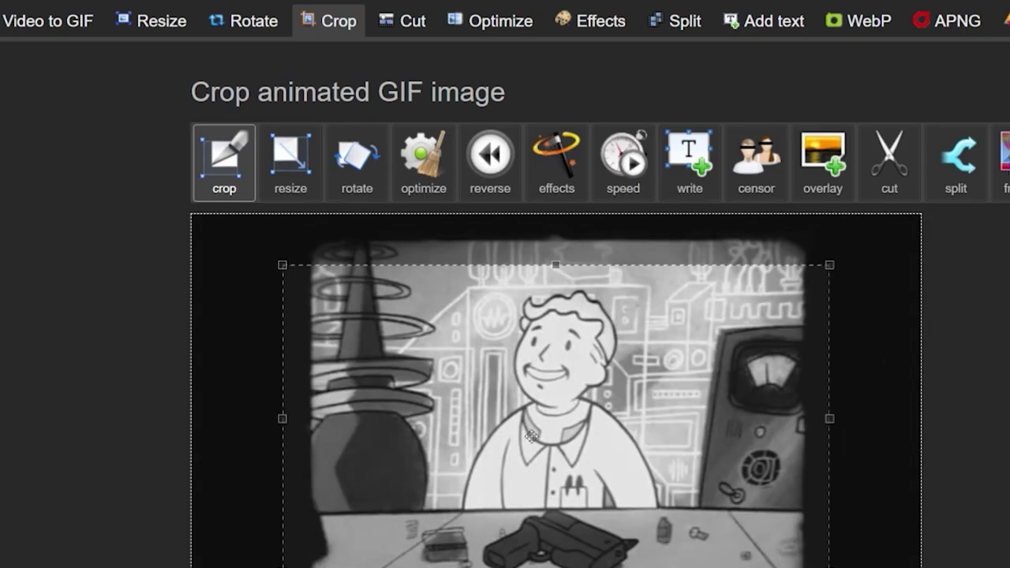
Crop the loaded GIF at a 2:1 aspect ratio to about 470 x 235 px, offset about 125 px left and 58 px top.
{"action": "scroll", "coordinate": [376, 450], "scroll_direction": "down", "scroll_amount": 1}
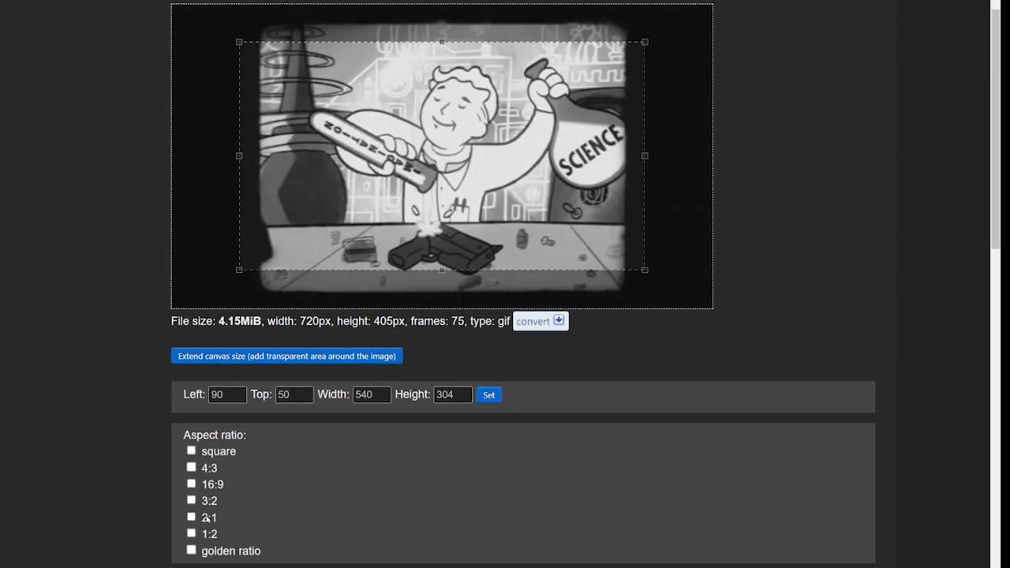
{"action": "left_click", "coordinate": [207, 517]}
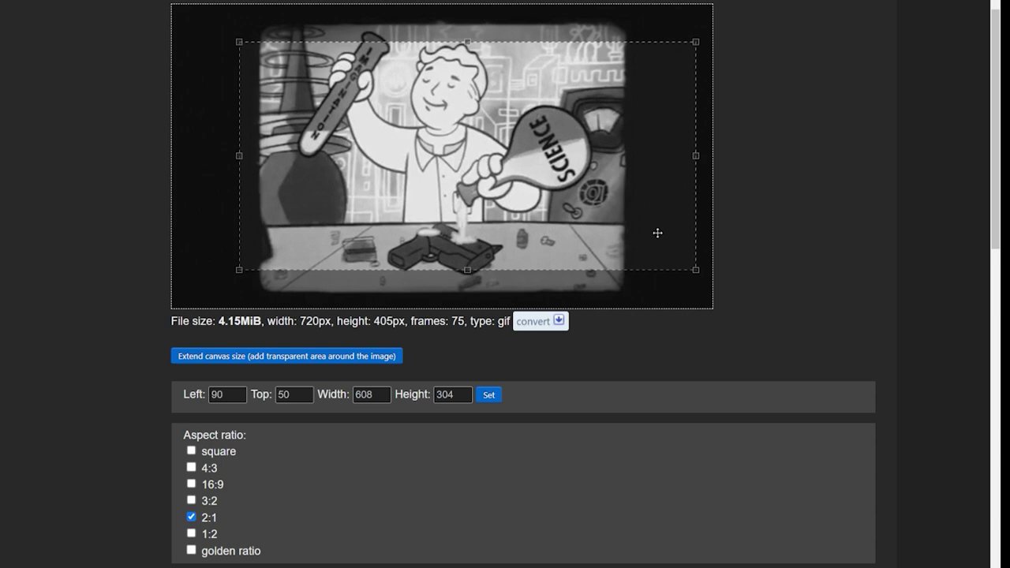
{"action": "left_click_drag", "start_coordinate": [691, 265], "coordinate": [598, 221]}
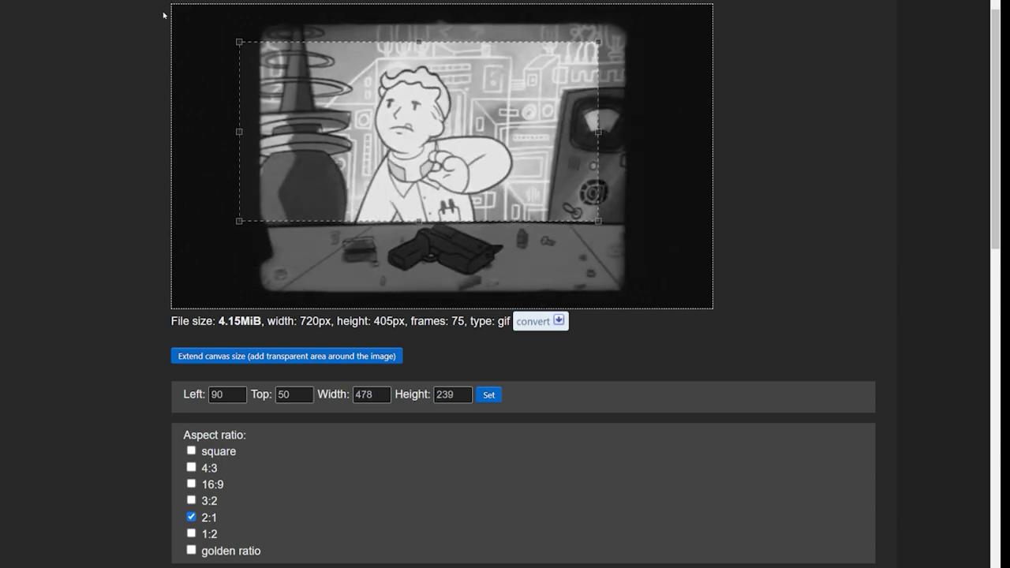
{"action": "left_click_drag", "start_coordinate": [243, 44], "coordinate": [265, 55]}
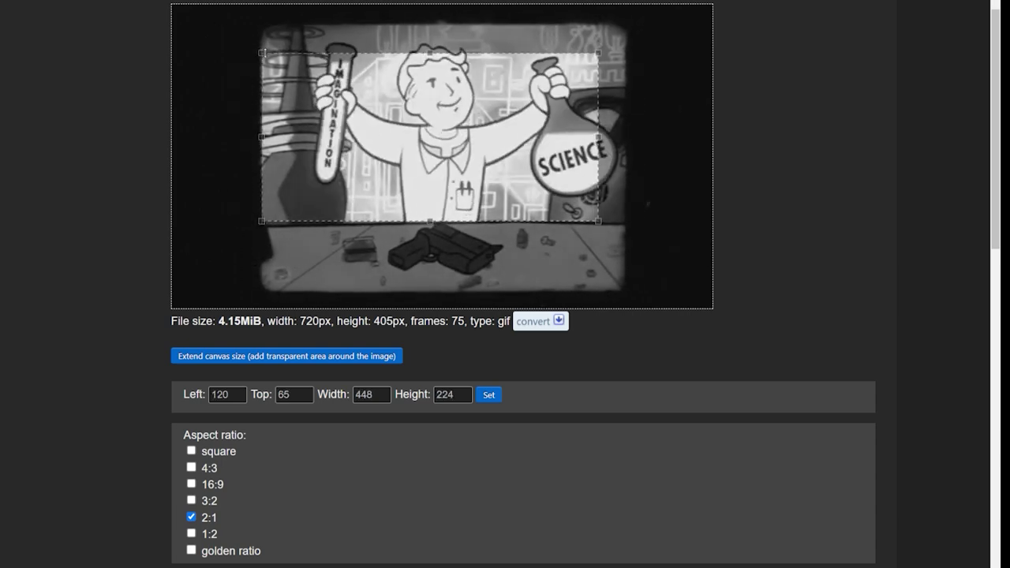
{"action": "left_click_drag", "start_coordinate": [457, 93], "coordinate": [468, 95]}
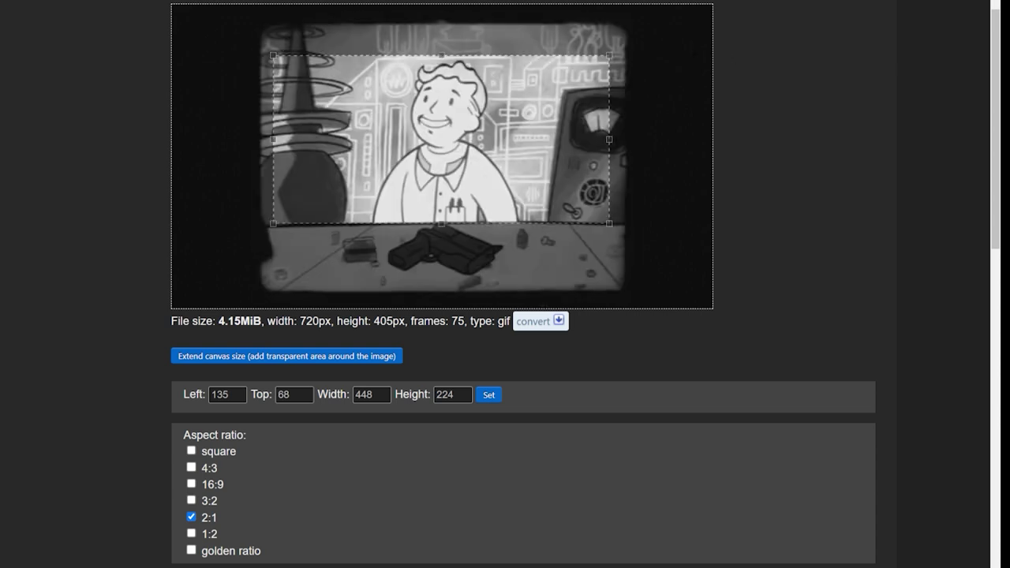
{"action": "mouse_move", "coordinate": [609, 55]}
{"action": "left_mouse_down"}
{"action": "mouse_move", "coordinate": [622, 46]}
{"action": "mouse_move", "coordinate": [595, 66]}
{"action": "left_mouse_up"}
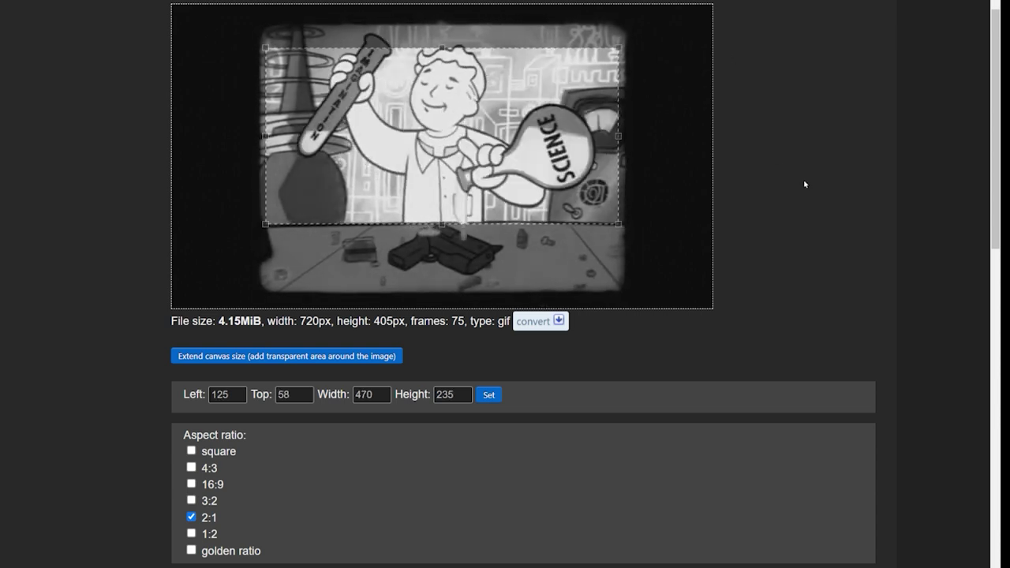
{"action": "scroll", "coordinate": [804, 184], "scroll_direction": "down", "scroll_amount": 3}
{"action": "left_click", "coordinate": [211, 403]}
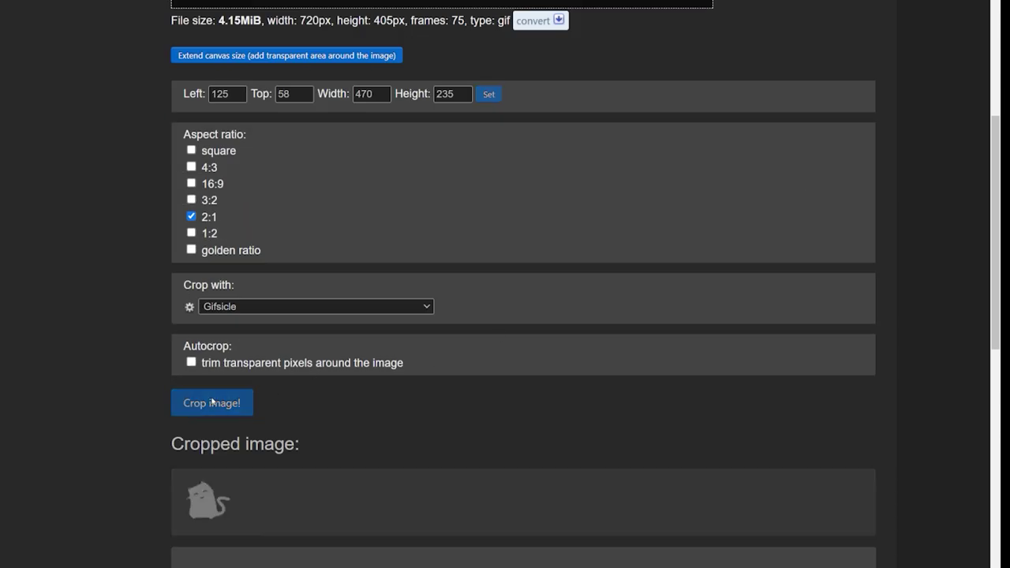
Cut the cropped GIF's duration by frame number, keeping frames 1 to 70.
{"action": "scroll", "coordinate": [608, 313], "scroll_direction": "down", "scroll_amount": 4}
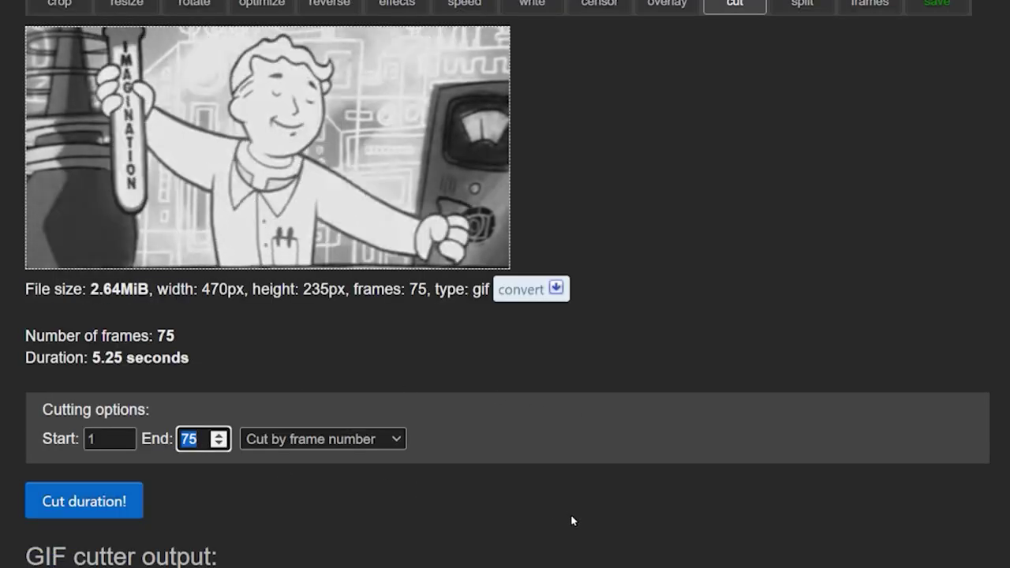
{"action": "left_click", "coordinate": [45, 499]}
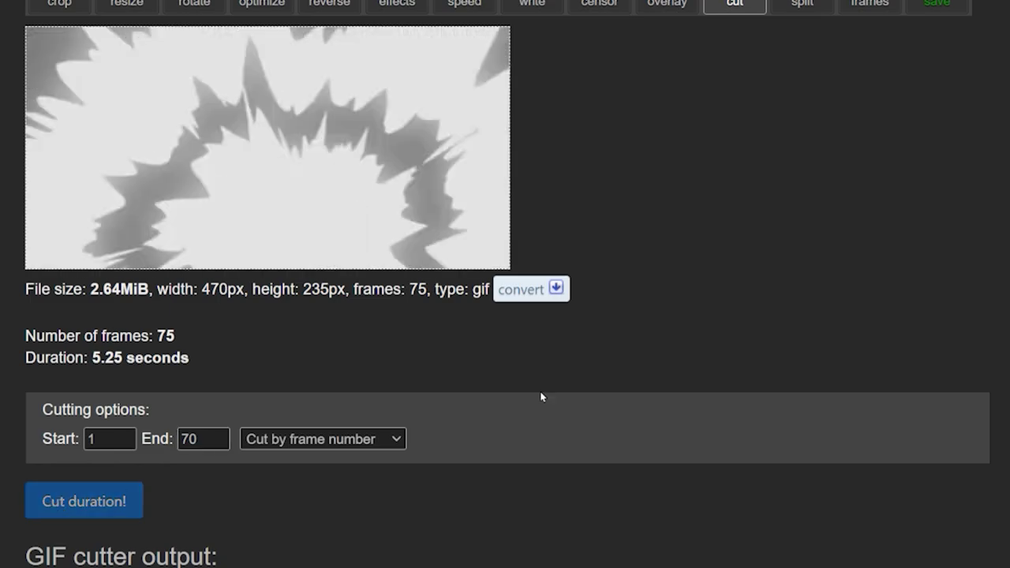
{"action": "scroll", "coordinate": [466, 429], "scroll_direction": "down", "scroll_amount": 7}
{"action": "scroll", "coordinate": [670, 287], "scroll_direction": "up", "scroll_amount": 2}
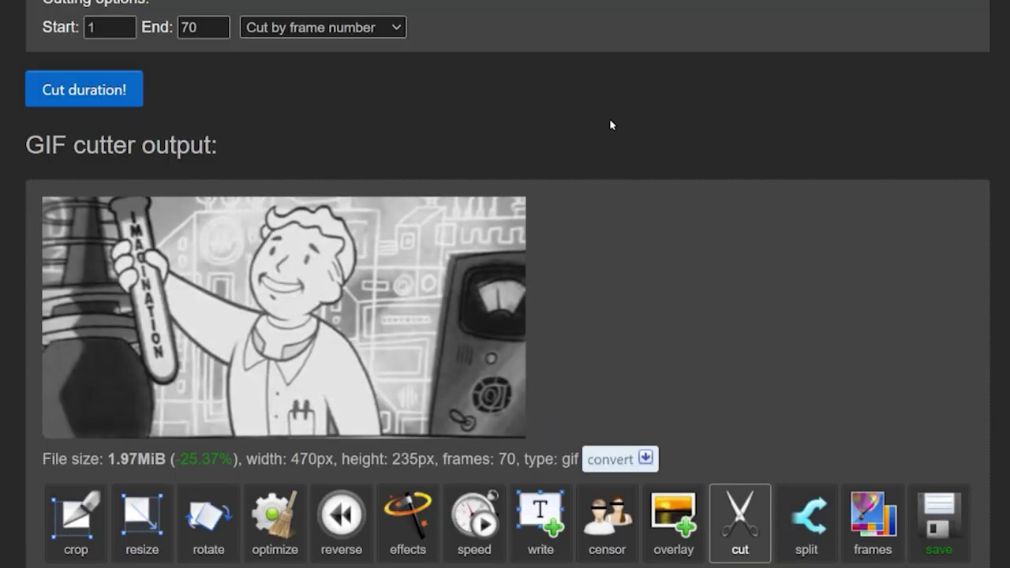
Optimize the 70-frame GIF with the method Remove every 2nd frame.
{"action": "scroll", "coordinate": [610, 124], "scroll_direction": "down", "scroll_amount": 1}
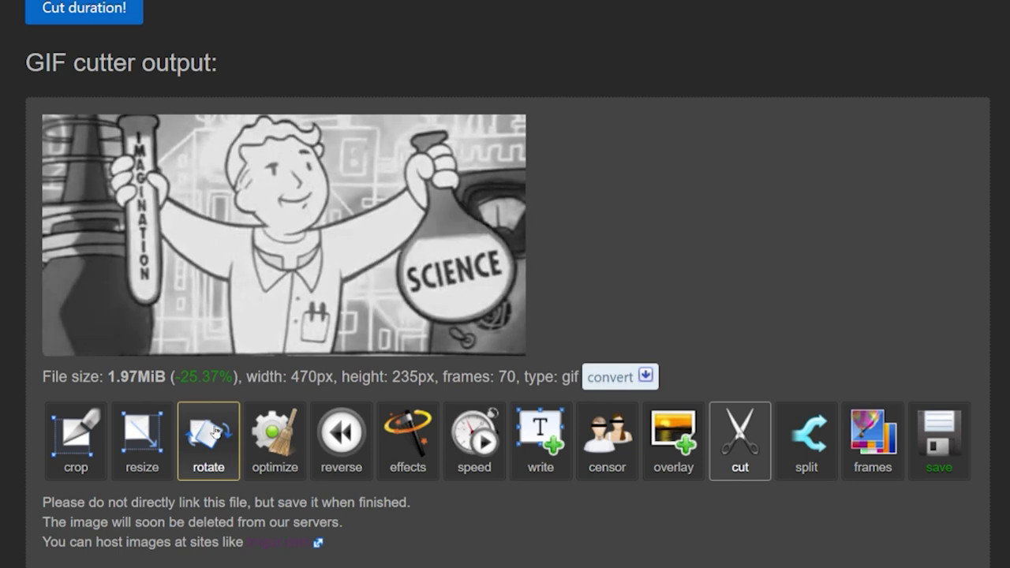
{"action": "left_click", "coordinate": [269, 433]}
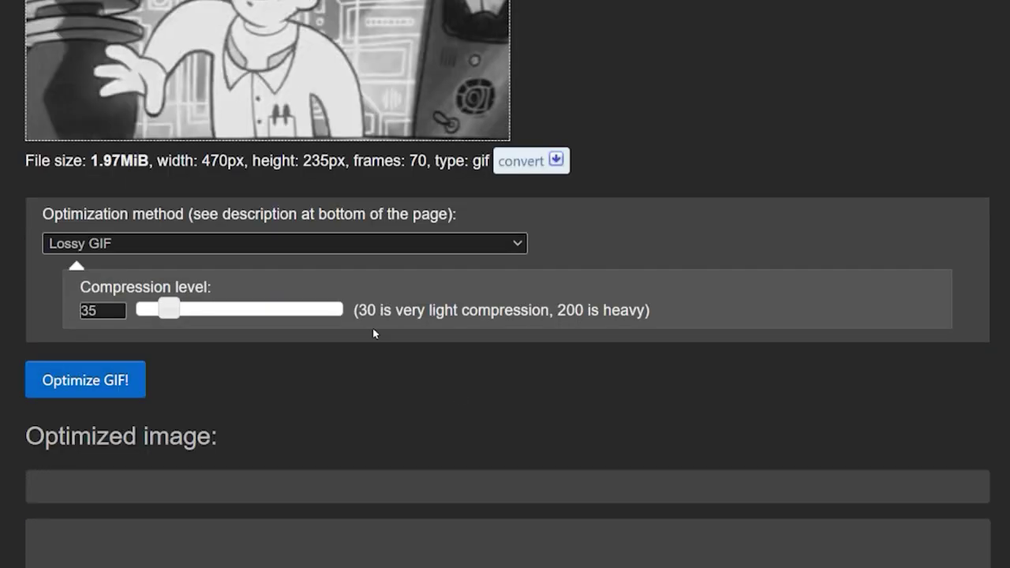
{"action": "left_click", "coordinate": [243, 242]}
{"action": "left_click", "coordinate": [227, 368]}
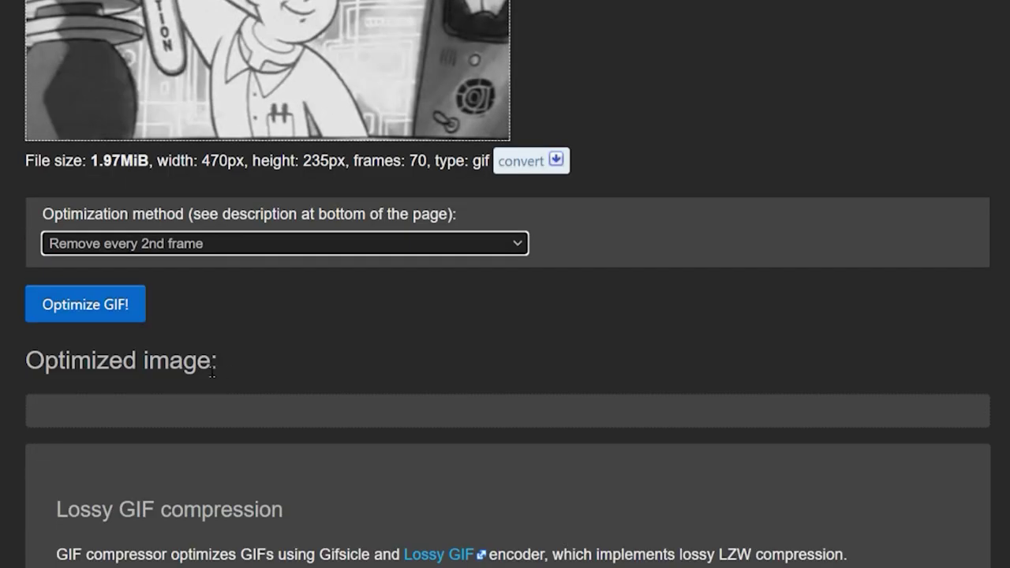
{"action": "left_click", "coordinate": [85, 306]}
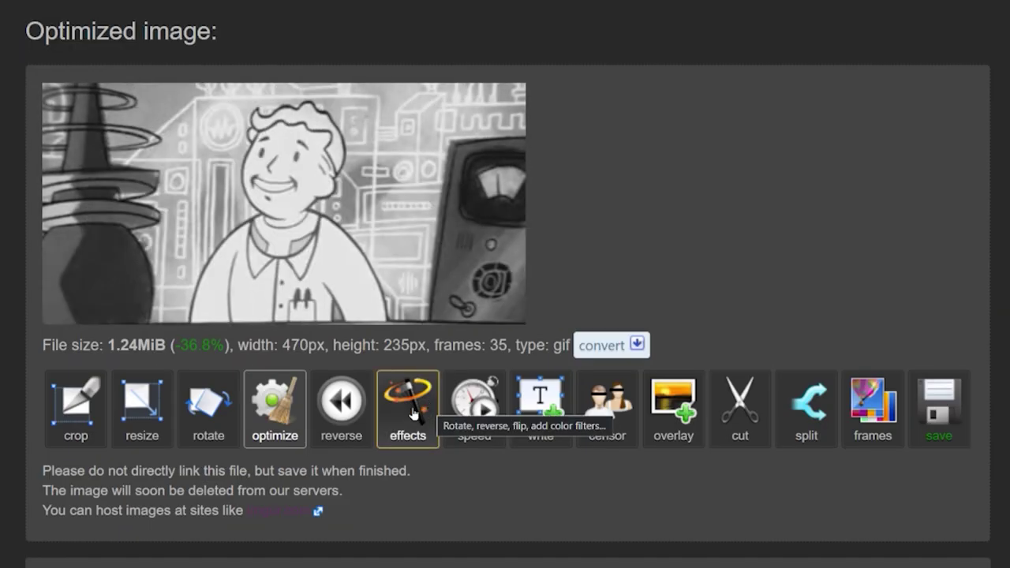
Try 75 % of current speed on the optimized GIF, and replace it with 50 % of current speed.
{"action": "left_click", "coordinate": [472, 408]}
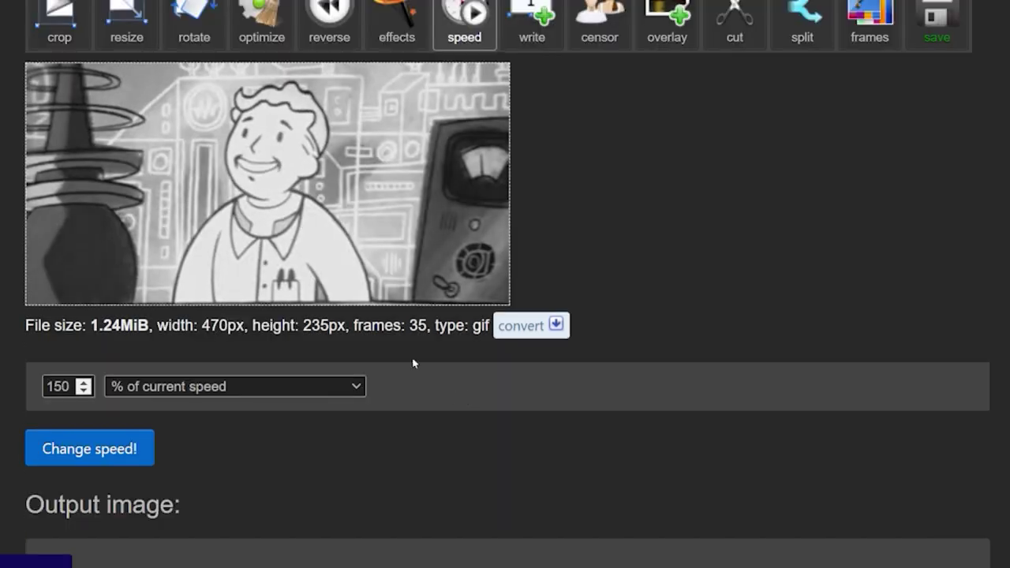
{"action": "double_click", "coordinate": [57, 386]}
{"action": "type", "text": "75"}
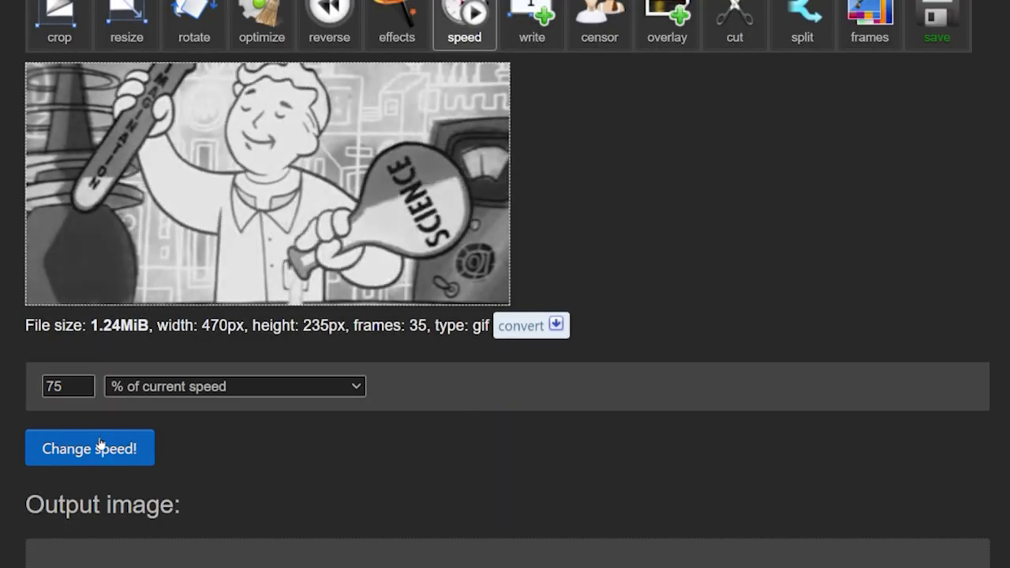
{"action": "left_click", "coordinate": [99, 447]}
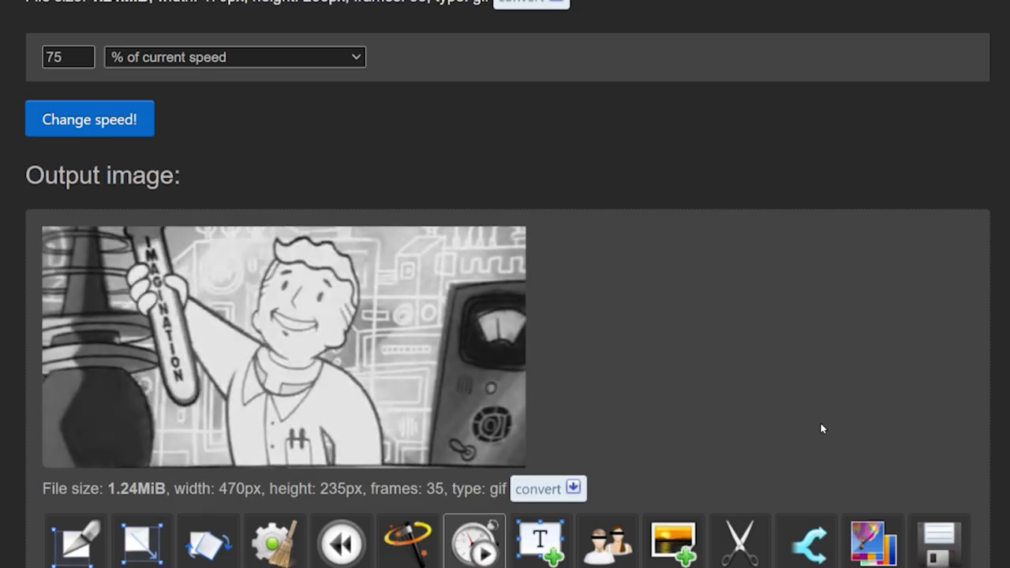
{"action": "double_click", "coordinate": [57, 57]}
{"action": "type", "text": "50"}
{"action": "left_click", "coordinate": [91, 118]}
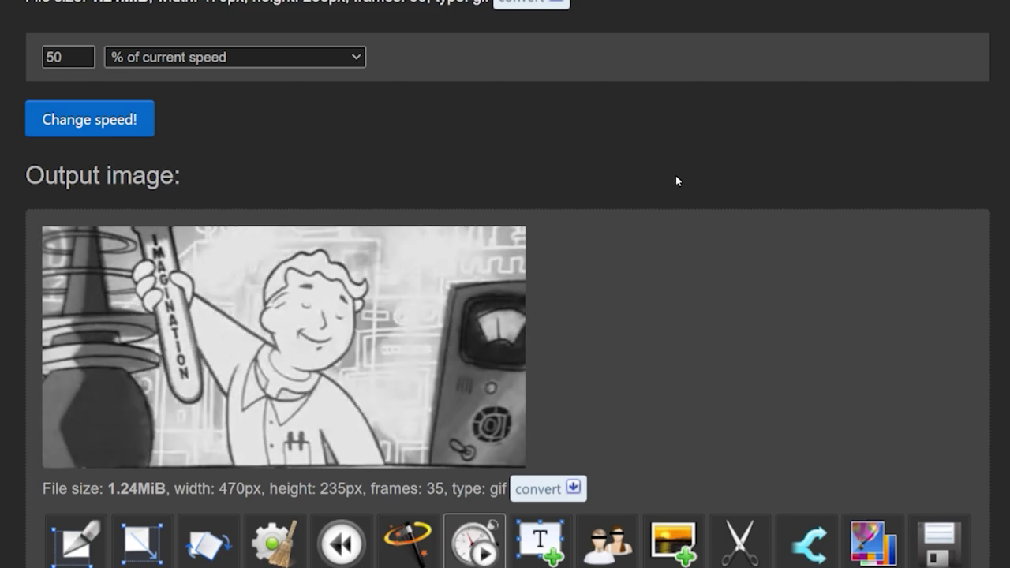
Resize the slowed GIF to 128 px wide and 64 px high.
{"action": "scroll", "coordinate": [677, 179], "scroll_direction": "down", "scroll_amount": 1}
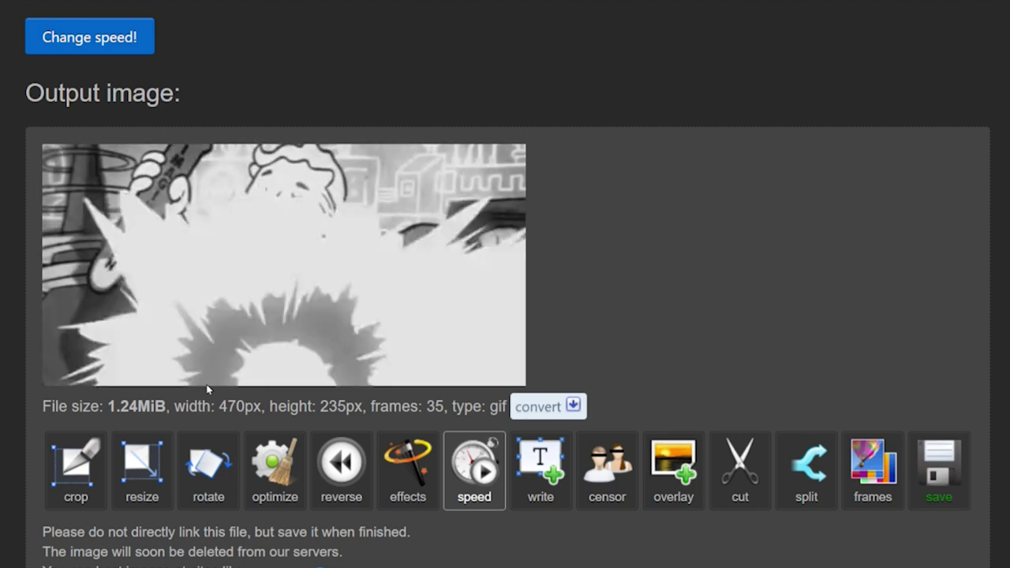
{"action": "left_click", "coordinate": [147, 465]}
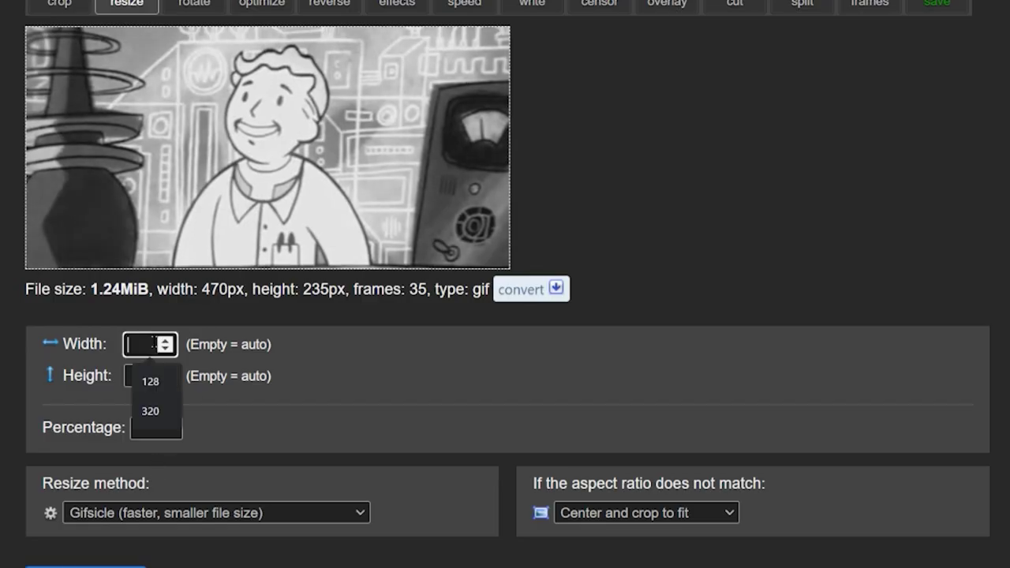
{"action": "left_click", "coordinate": [150, 381]}
{"action": "left_click", "coordinate": [150, 376]}
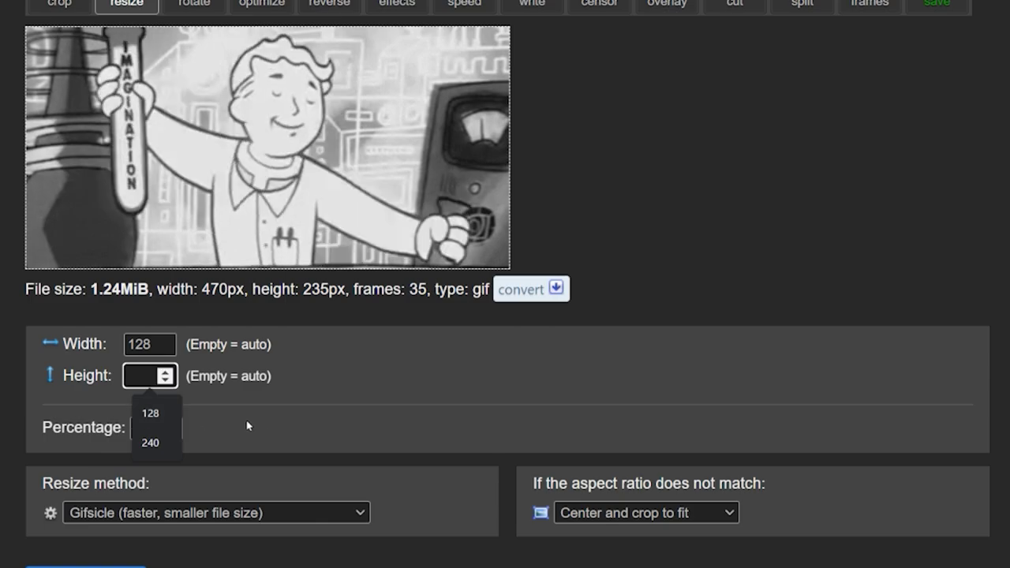
{"action": "type", "text": "64"}
{"action": "left_click", "coordinate": [290, 424]}
{"action": "scroll", "coordinate": [292, 426], "scroll_direction": "down", "scroll_amount": 3}
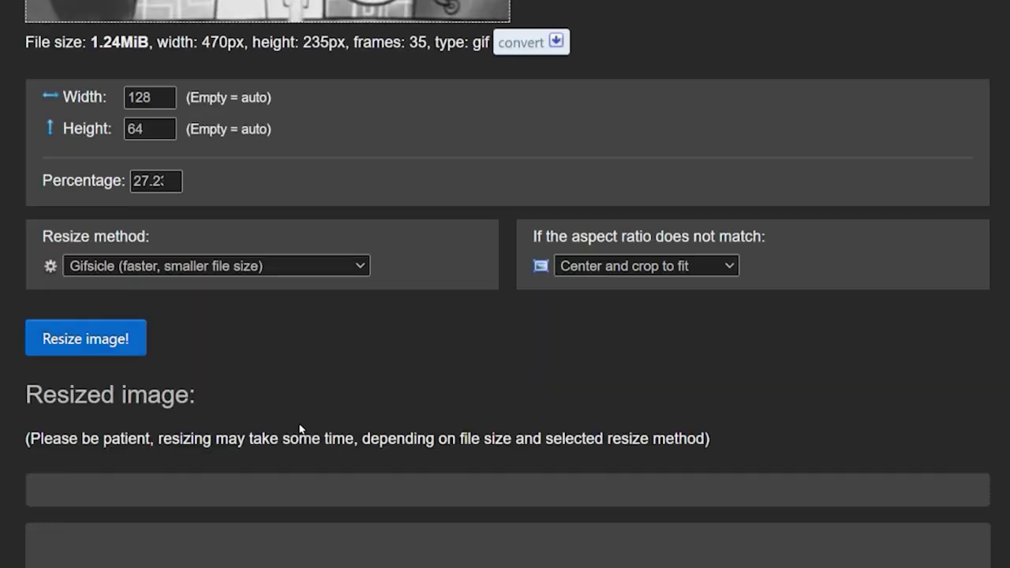
{"action": "left_click", "coordinate": [87, 338]}
{"action": "scroll", "coordinate": [514, 332], "scroll_direction": "down", "scroll_amount": 3}
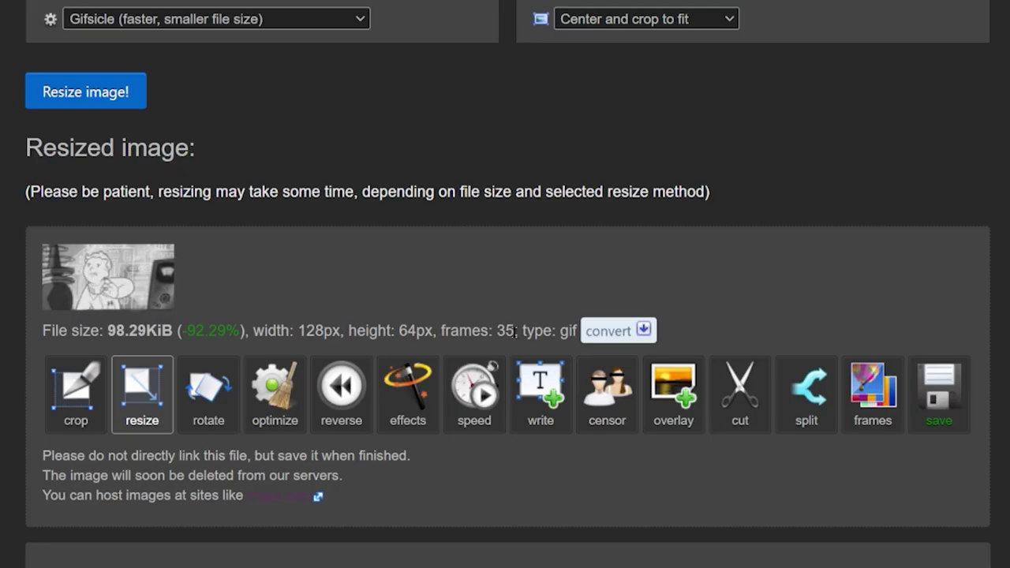
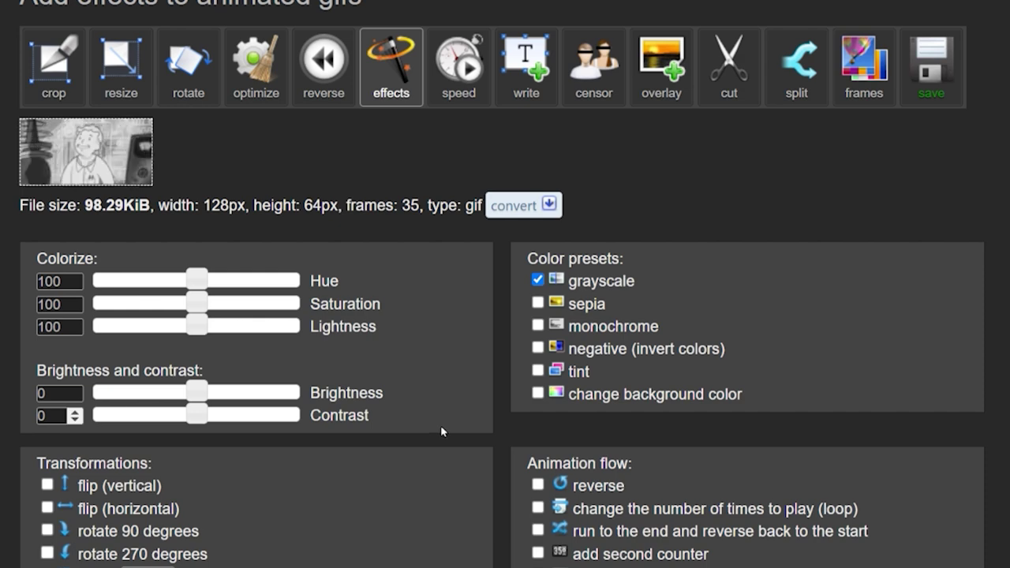
In the effects for the resized grayscale GIF, set contrast to 32, brightness to -6 and lightness to 67.
{"action": "key", "text": "Tab"}
{"action": "key", "text": "Tab"}
{"action": "key", "text": "Tab"}
{"action": "key", "text": "Tab"}
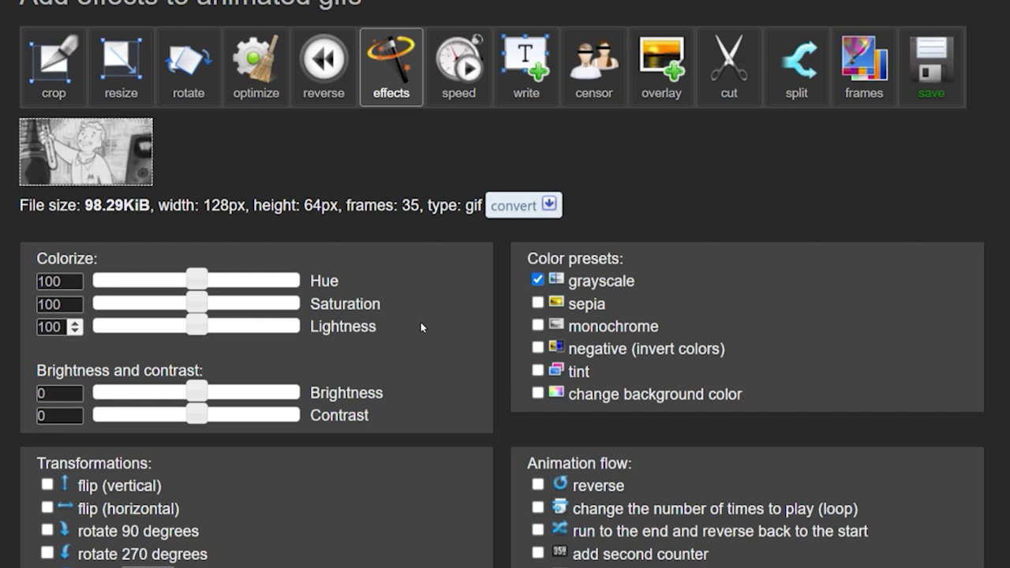
{"action": "key", "text": "Tab"}
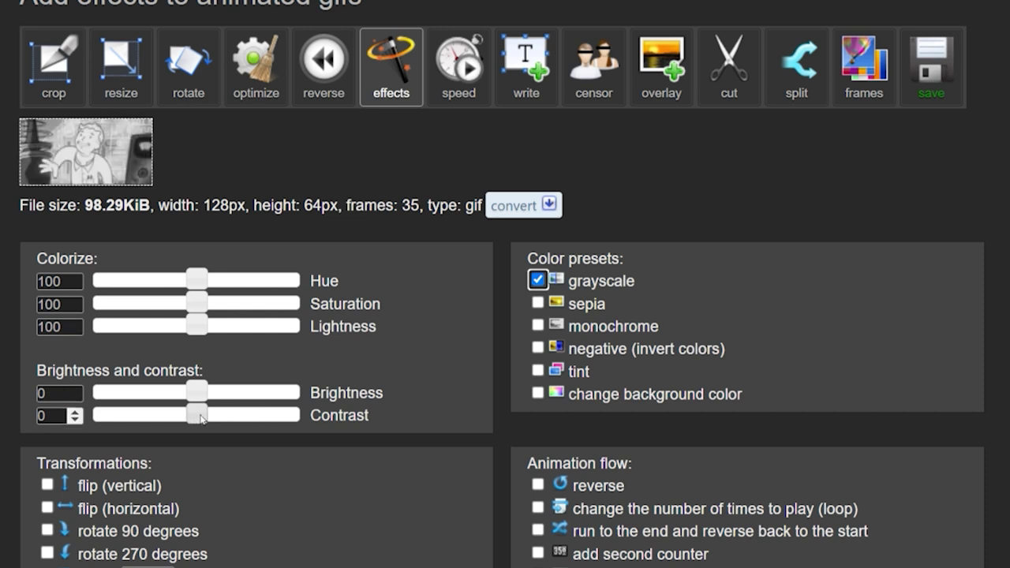
{"action": "left_click_drag", "start_coordinate": [190, 418], "coordinate": [191, 392]}
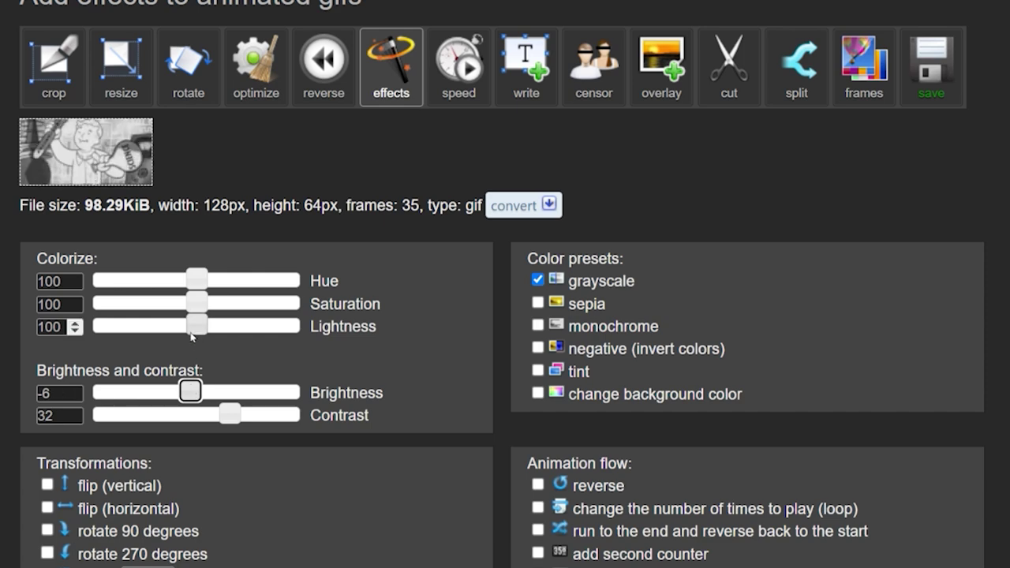
{"action": "left_click_drag", "start_coordinate": [196, 327], "coordinate": [163, 328]}
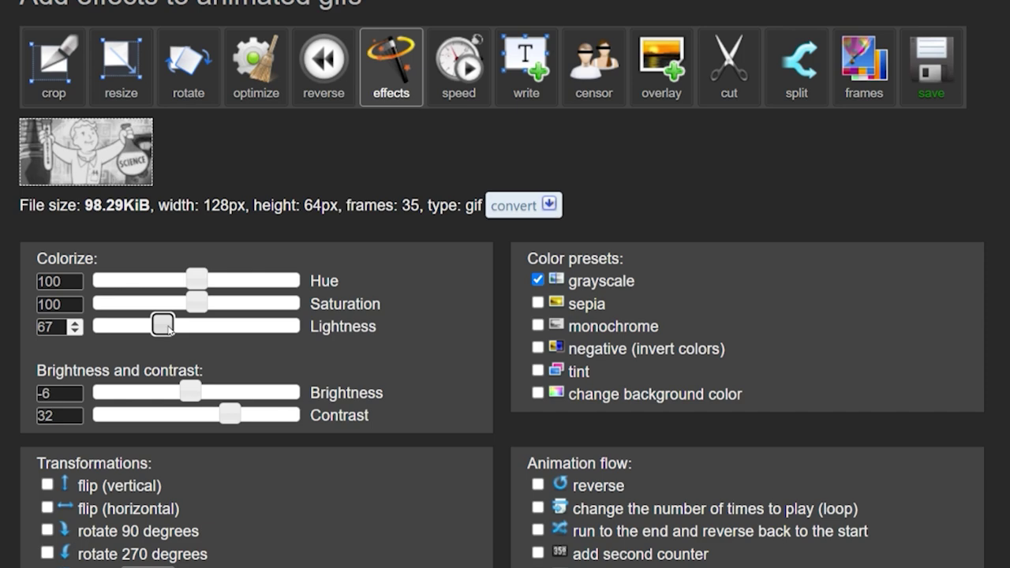
Select the Toaster filter and apply the chosen effects to the GIF.
{"action": "scroll", "coordinate": [330, 373], "scroll_direction": "down", "scroll_amount": 7}
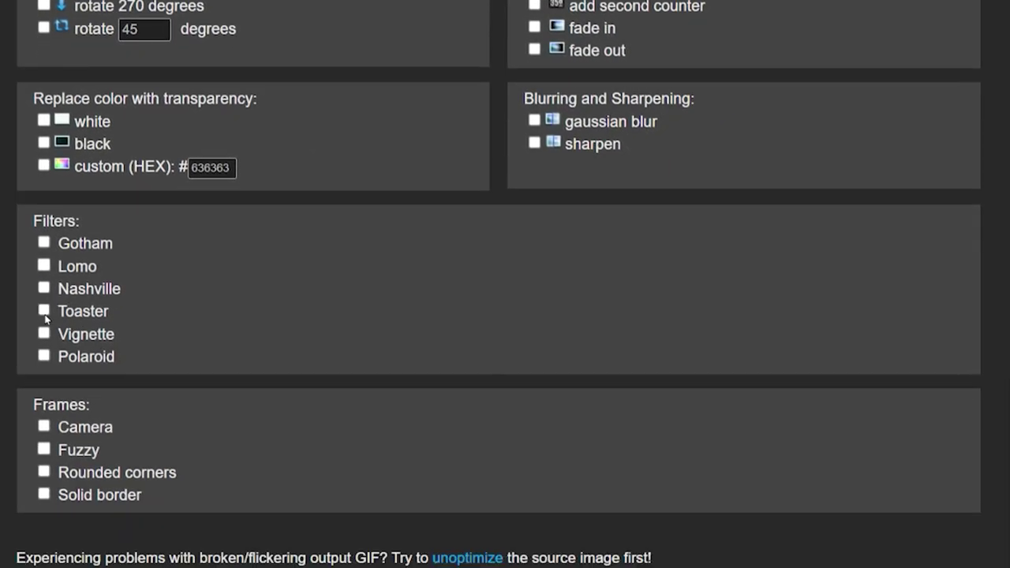
{"action": "left_click", "coordinate": [44, 312]}
{"action": "scroll", "coordinate": [322, 239], "scroll_direction": "down", "scroll_amount": 3}
{"action": "scroll", "coordinate": [322, 237], "scroll_direction": "down", "scroll_amount": 1}
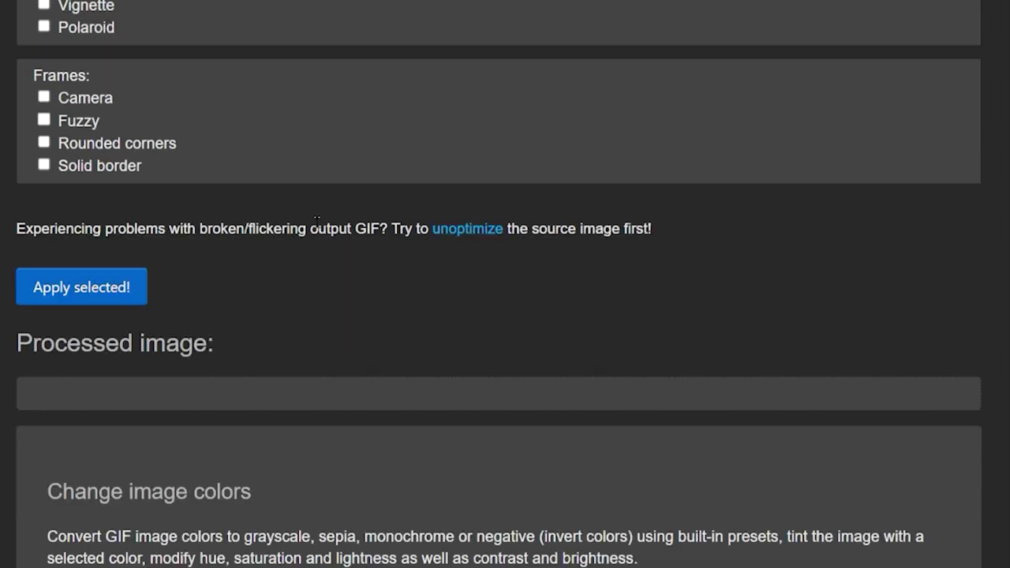
{"action": "left_click", "coordinate": [90, 302]}
{"action": "scroll", "coordinate": [345, 251], "scroll_direction": "down", "scroll_amount": 2}
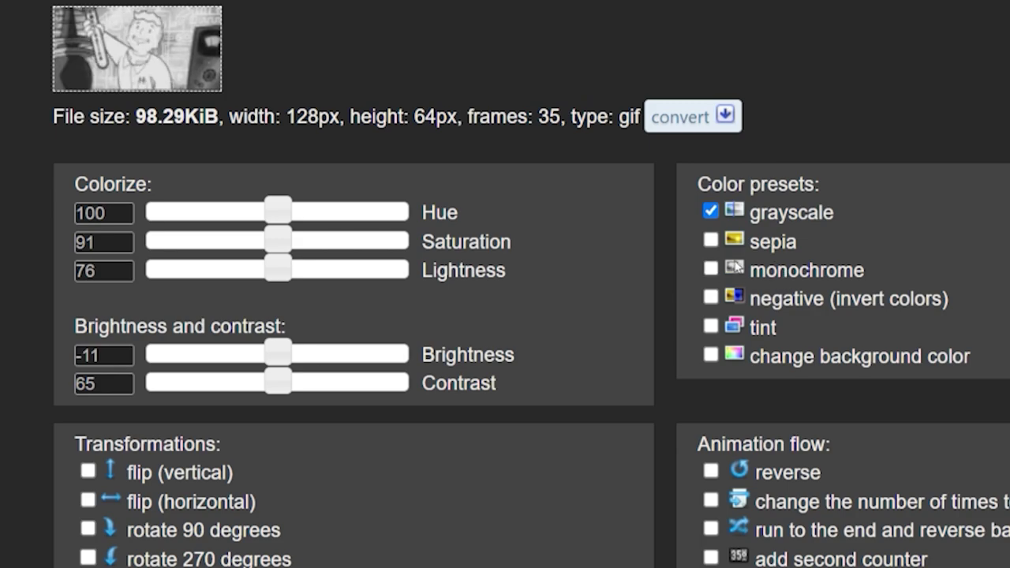
Split the processed black-and-white GIF into frames, with images output in PNG format.
{"action": "scroll", "coordinate": [637, 267], "scroll_direction": "down", "scroll_amount": 5}
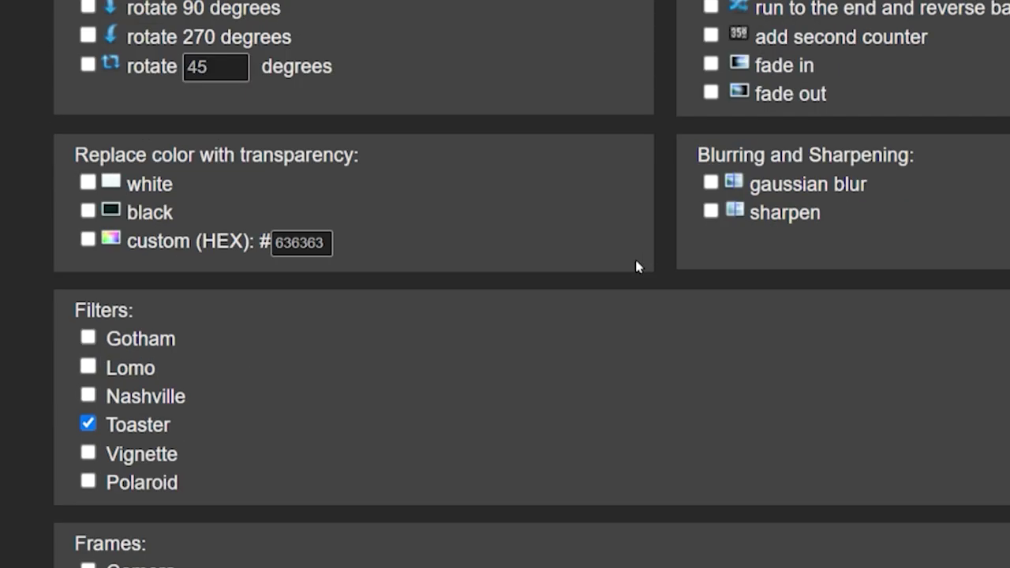
{"action": "scroll", "coordinate": [637, 267], "scroll_direction": "down", "scroll_amount": 7}
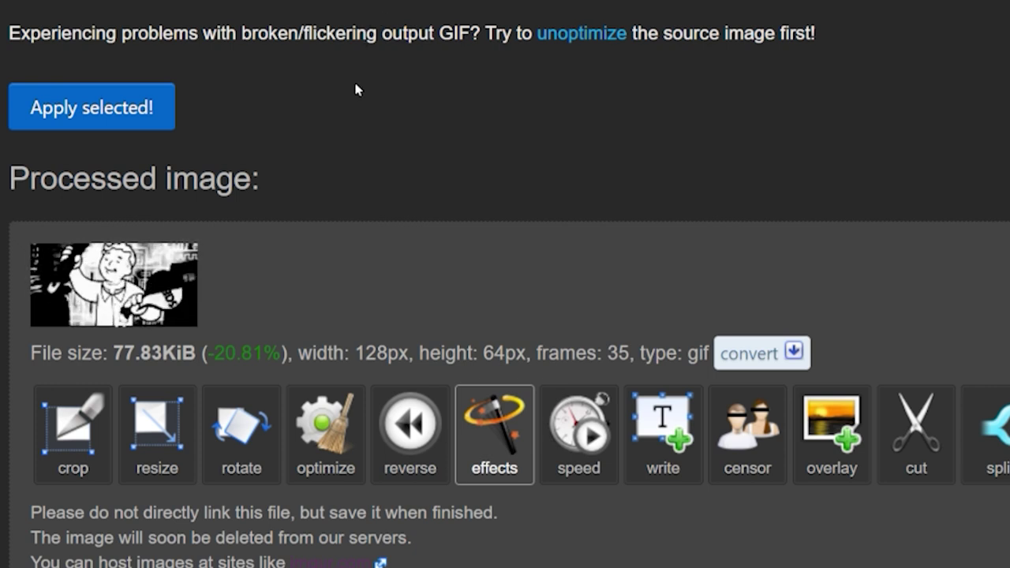
{"action": "scroll", "coordinate": [357, 89], "scroll_direction": "down", "scroll_amount": 1}
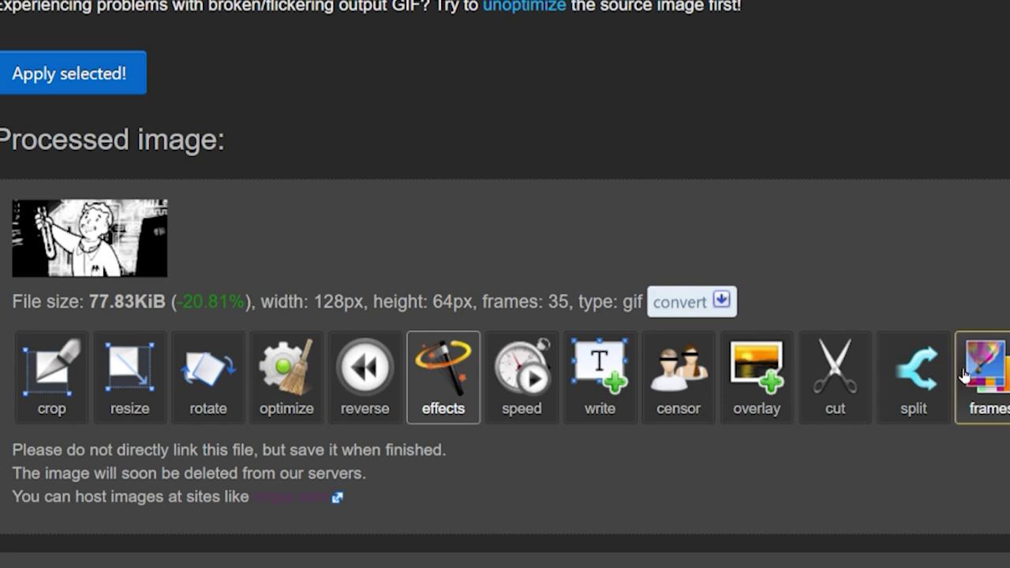
{"action": "left_click", "coordinate": [913, 371]}
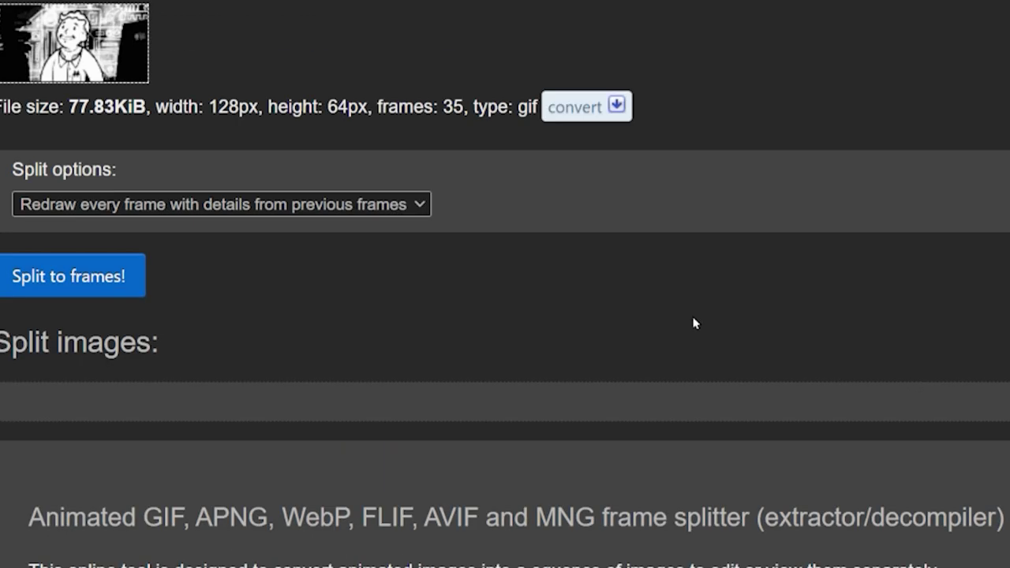
{"action": "left_click", "coordinate": [206, 204]}
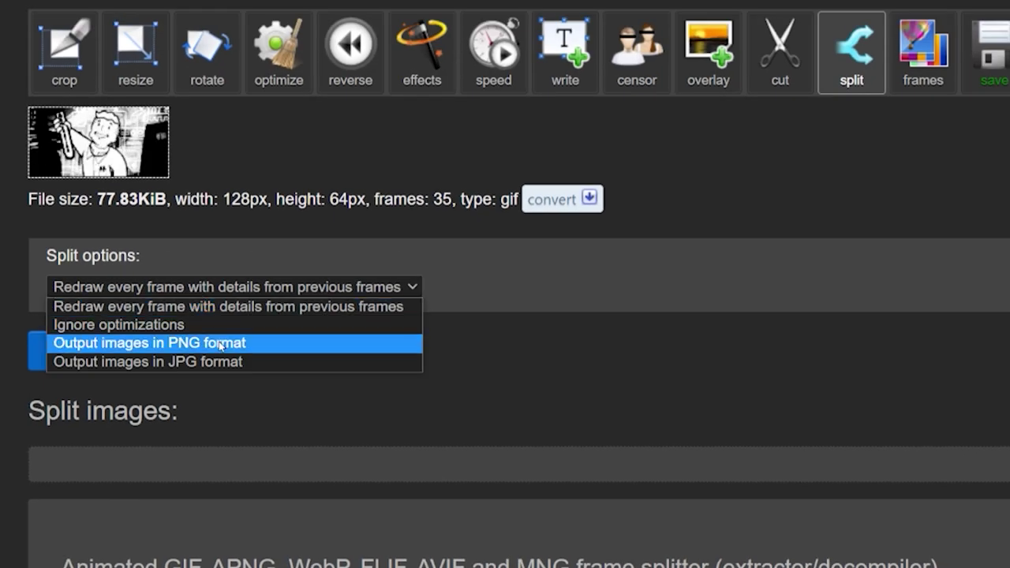
{"action": "left_click", "coordinate": [223, 344]}
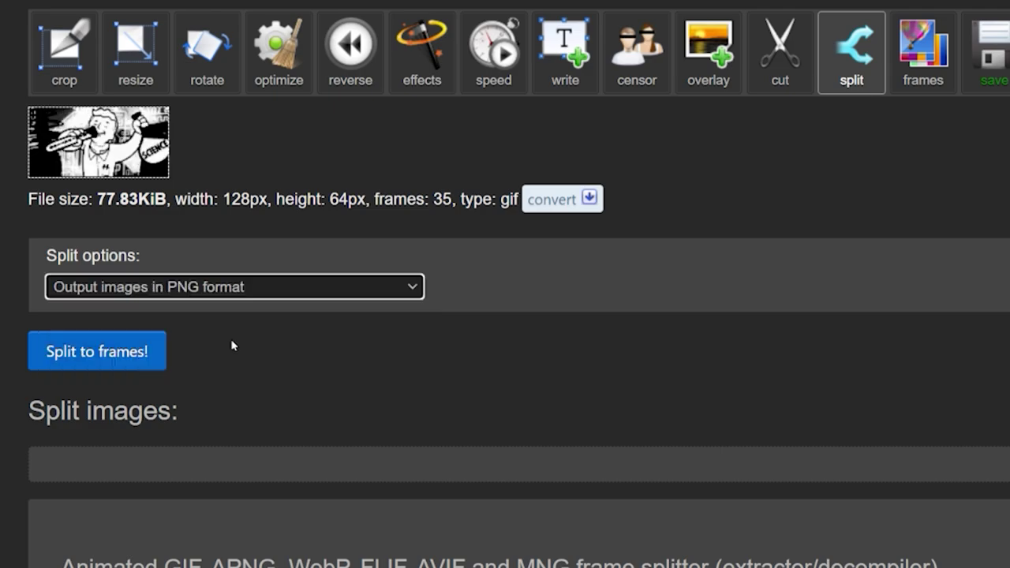
{"action": "left_click", "coordinate": [122, 357]}
{"action": "scroll", "coordinate": [681, 261], "scroll_direction": "down", "scroll_amount": 8}
{"action": "scroll", "coordinate": [750, 311], "scroll_direction": "up", "scroll_amount": 2}
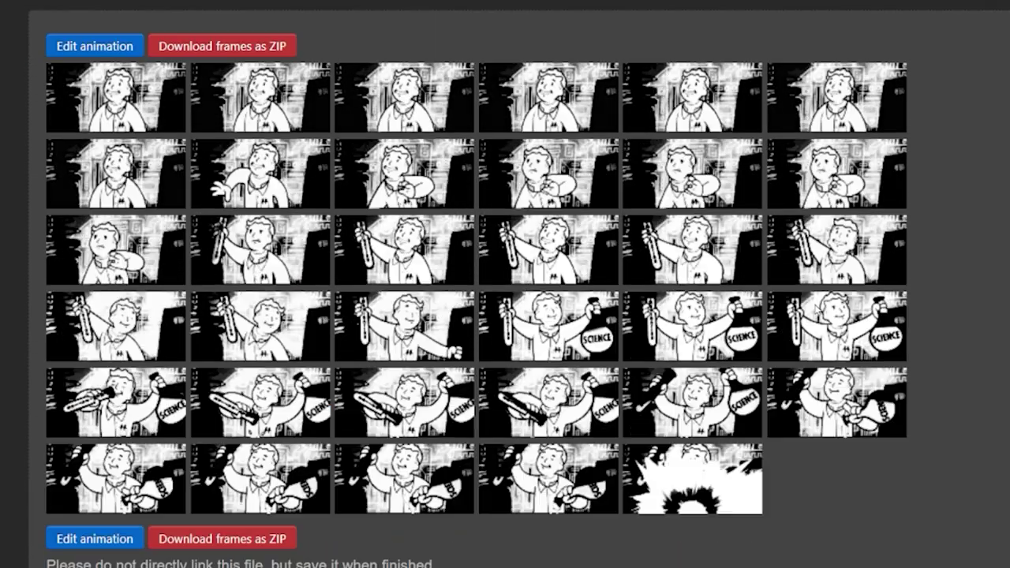
{"action": "scroll", "coordinate": [285, 188], "scroll_direction": "up", "scroll_amount": 1}
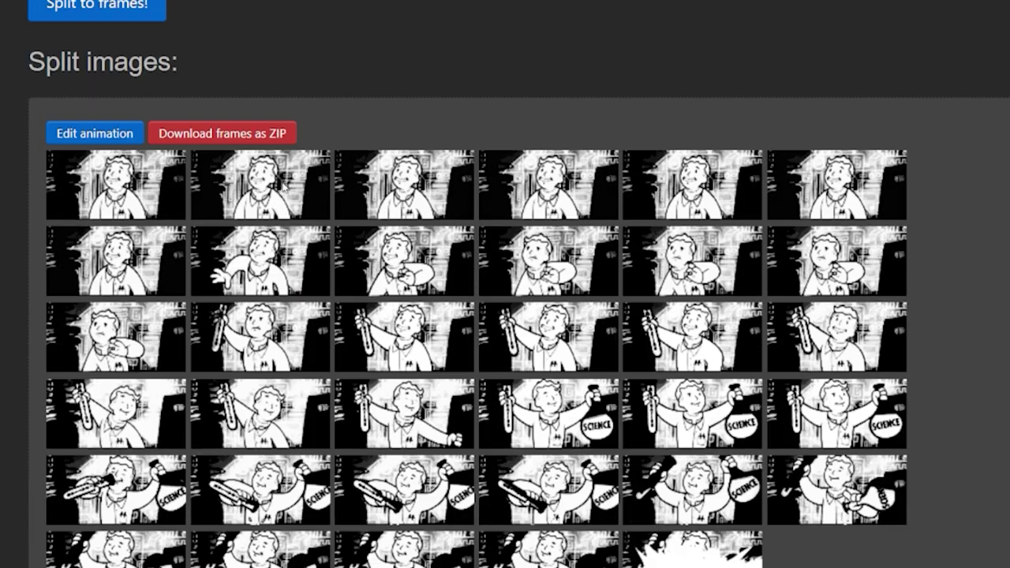
Download the split frames as a ZIP file to the Desktop and open the archive.
{"action": "left_click", "coordinate": [215, 134]}
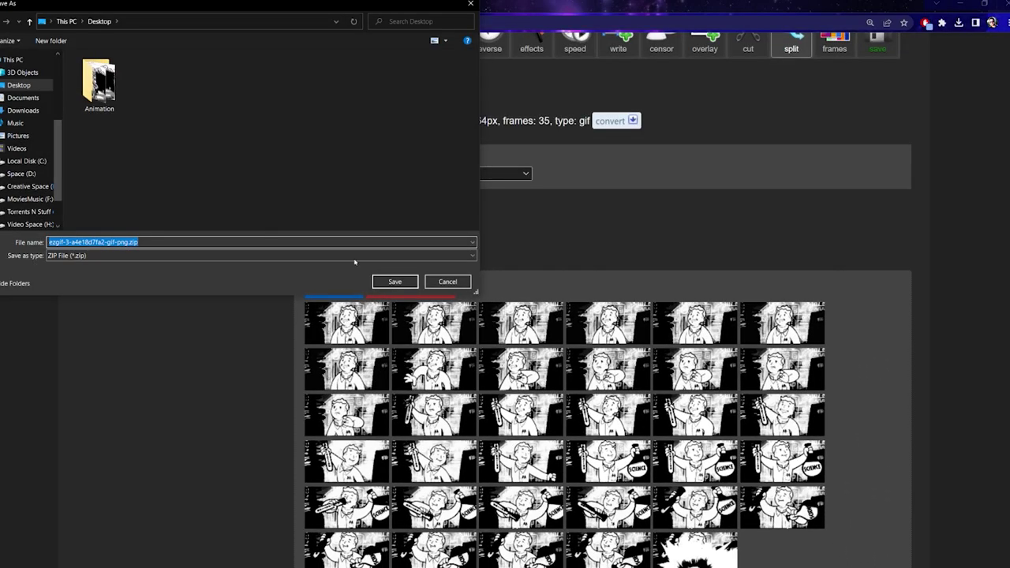
{"action": "left_click", "coordinate": [395, 282]}
{"action": "left_click", "coordinate": [868, 48]}
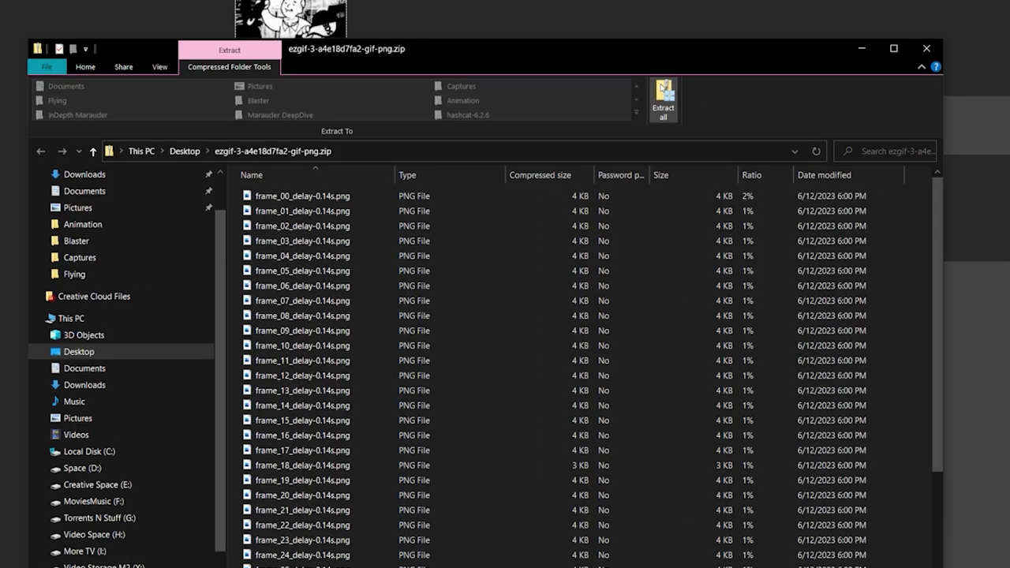
Extract the whole archive into a Desktop folder named Fallout.
{"action": "left_click", "coordinate": [620, 146]}
{"action": "left_click_drag", "start_coordinate": [623, 228], "coordinate": [464, 235]}
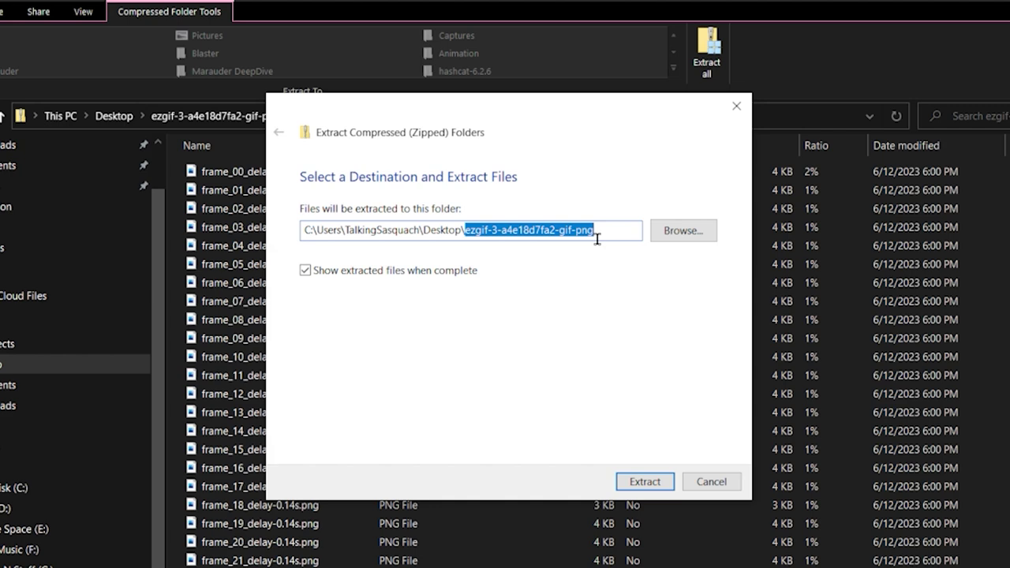
{"action": "type", "text": "Fallou"}
{"action": "type", "text": "t"}
{"action": "key", "text": "Return"}
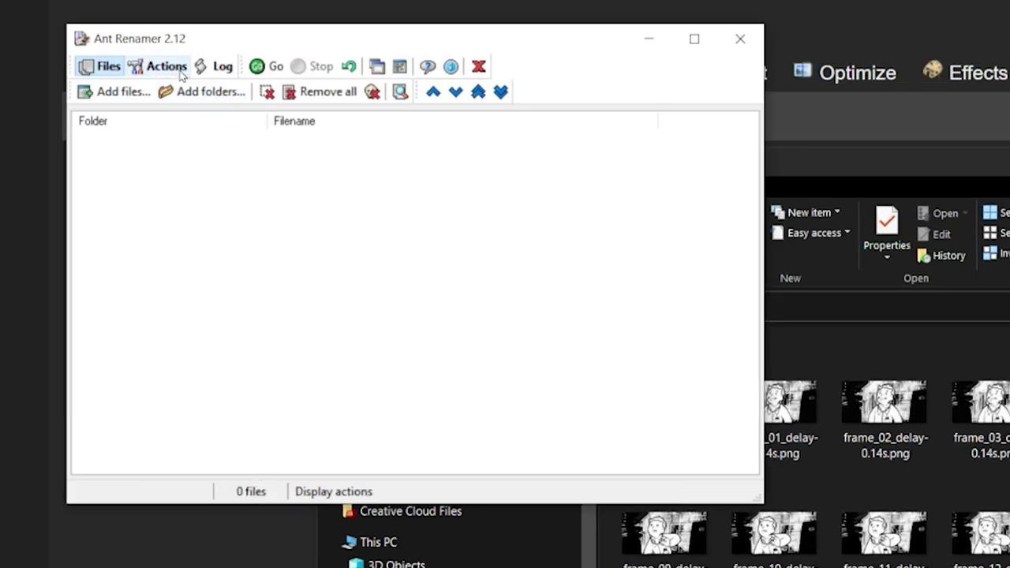
In Ant Renamer, choose the Enumeration action with the mask frame_%num%%ext%, starting at 0.
{"action": "left_click", "coordinate": [167, 67]}
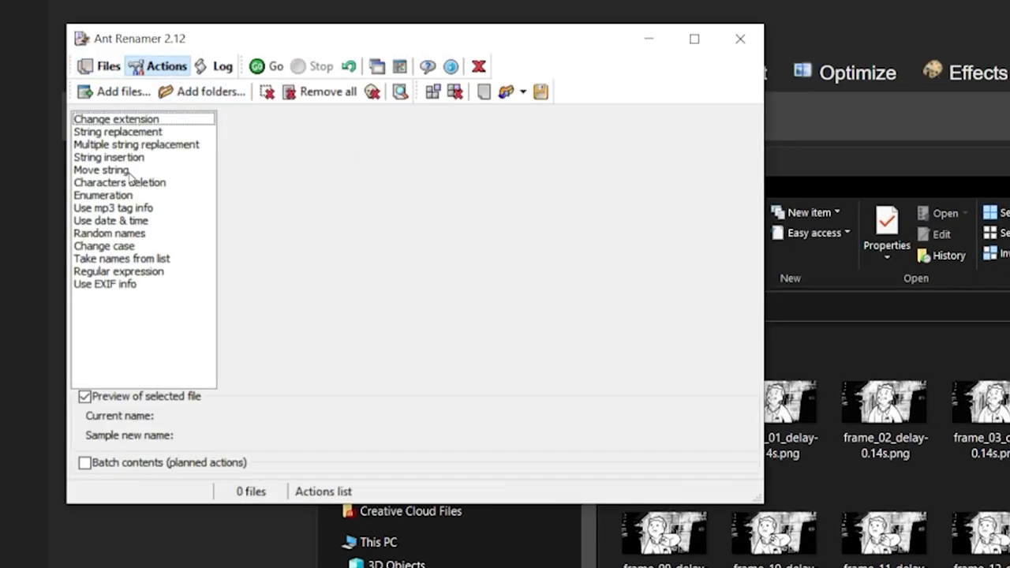
{"action": "left_click", "coordinate": [124, 195]}
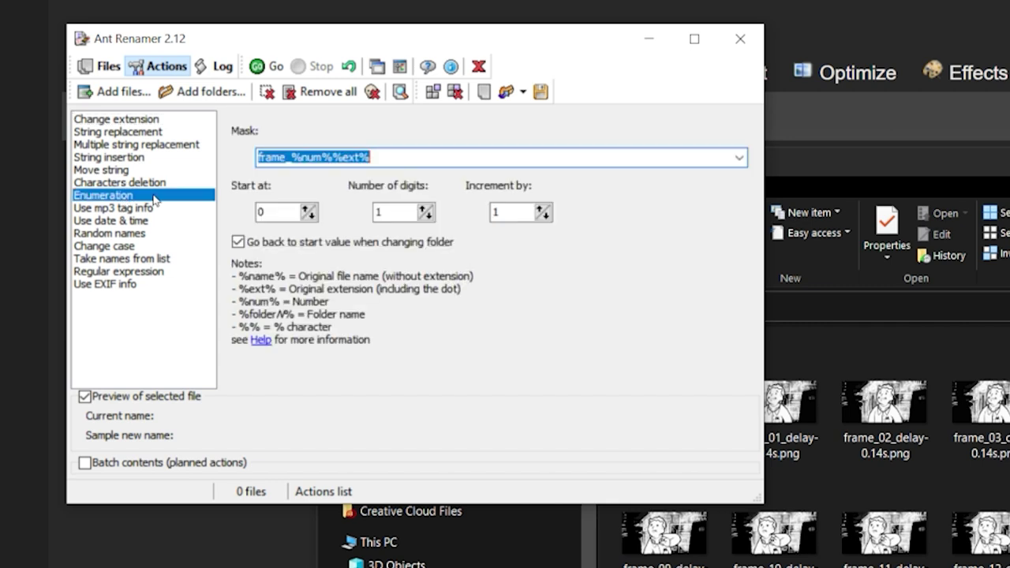
{"action": "left_click", "coordinate": [283, 209]}
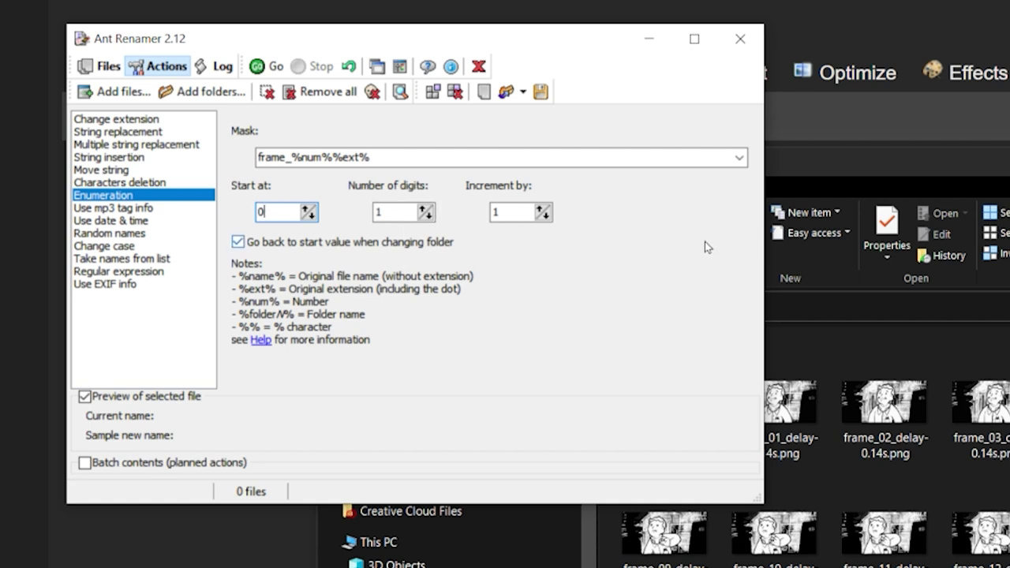
Add the files of the Desktop's Fallout folder to the rename list.
{"action": "left_click", "coordinate": [185, 101]}
{"action": "left_click", "coordinate": [268, 94]}
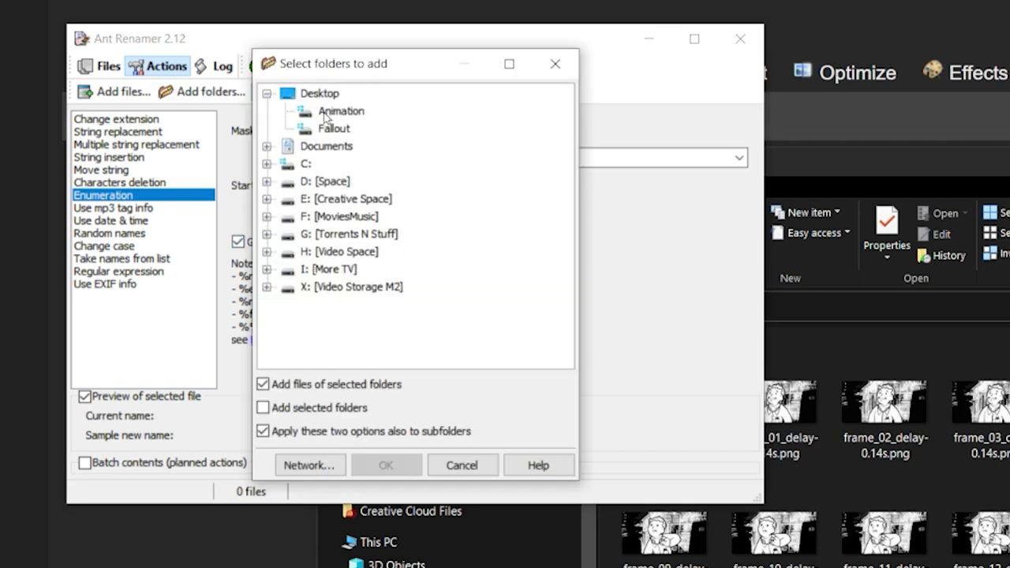
{"action": "left_click", "coordinate": [325, 129]}
{"action": "left_click", "coordinate": [388, 464]}
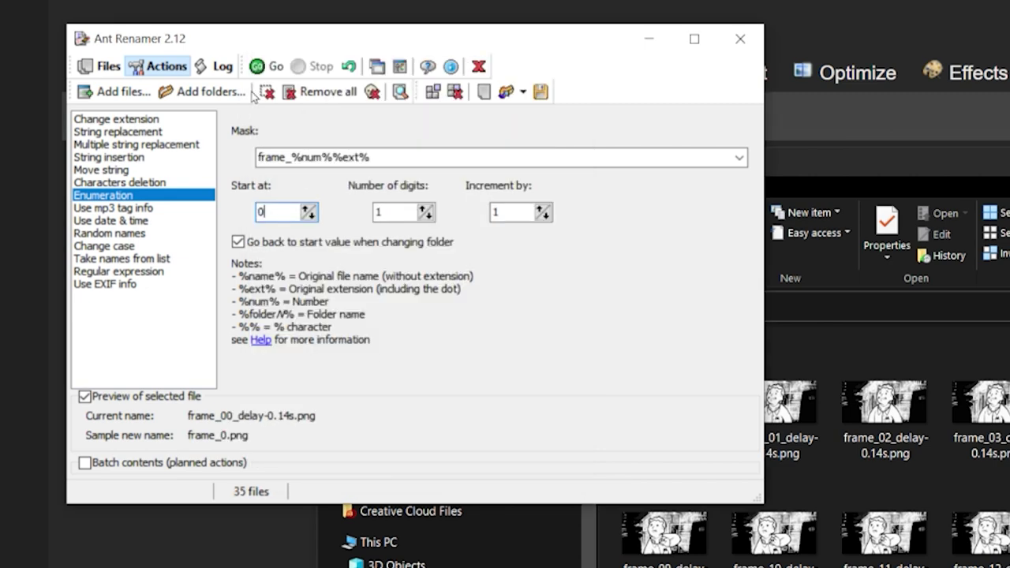
Run the batch rename on the Fallout frames, check the folder and close Ant Renamer.
{"action": "left_click", "coordinate": [269, 67]}
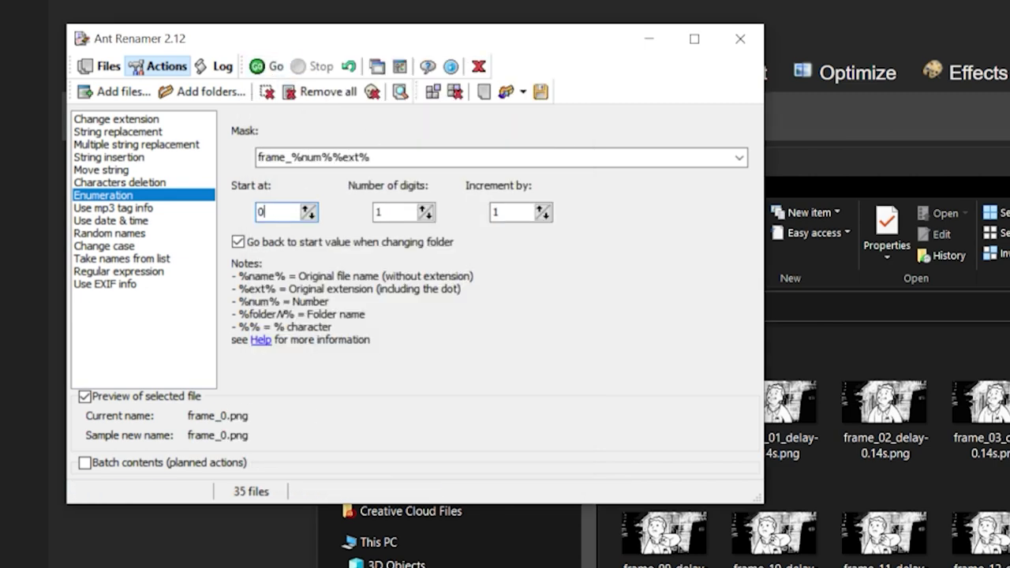
{"action": "key", "text": "alt+Tab"}
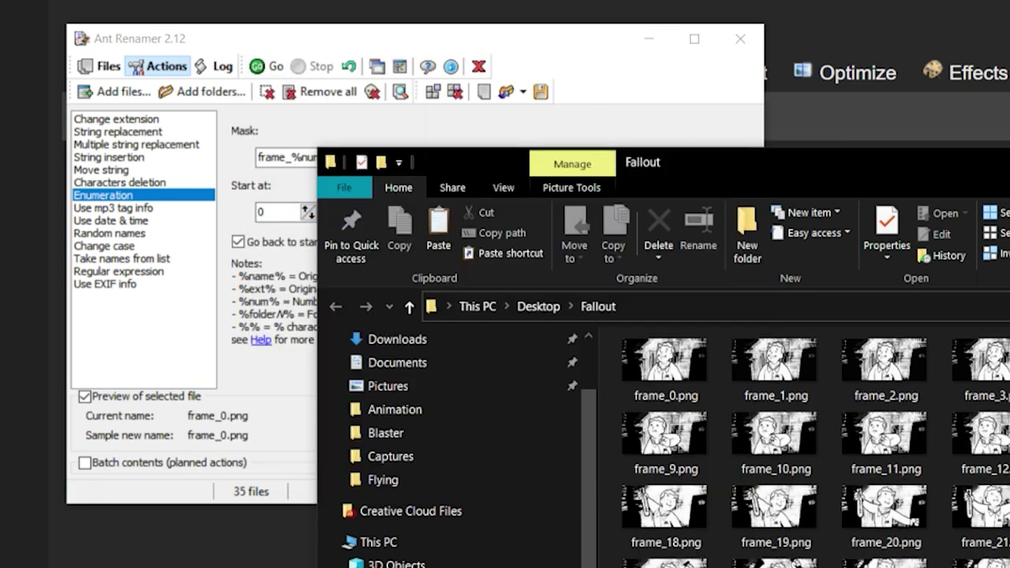
{"action": "left_click", "coordinate": [740, 39]}
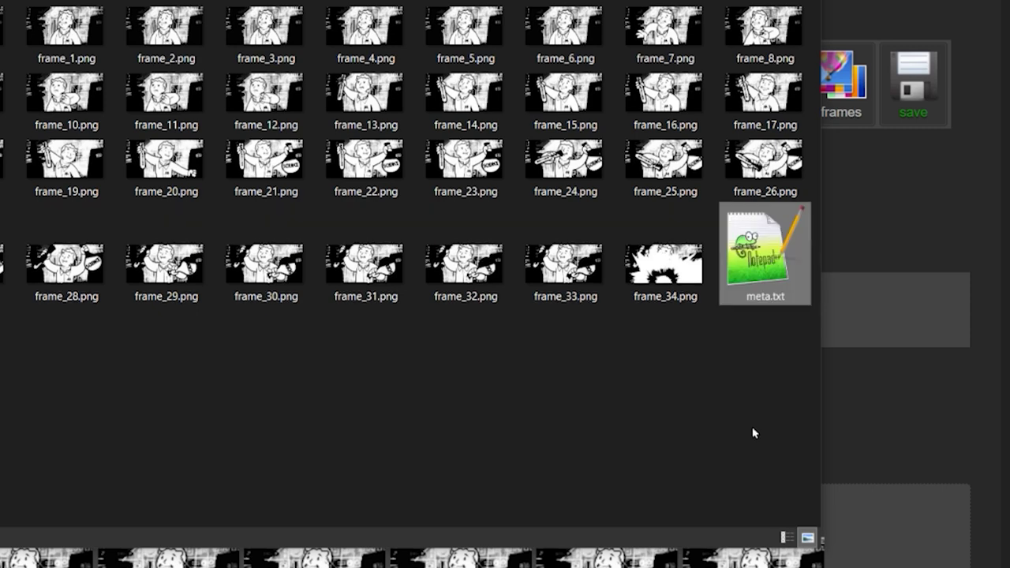
Open meta.txt from the Fallout folder in Notepad++ and move its window clear of the frame files.
{"action": "double_click", "coordinate": [762, 259]}
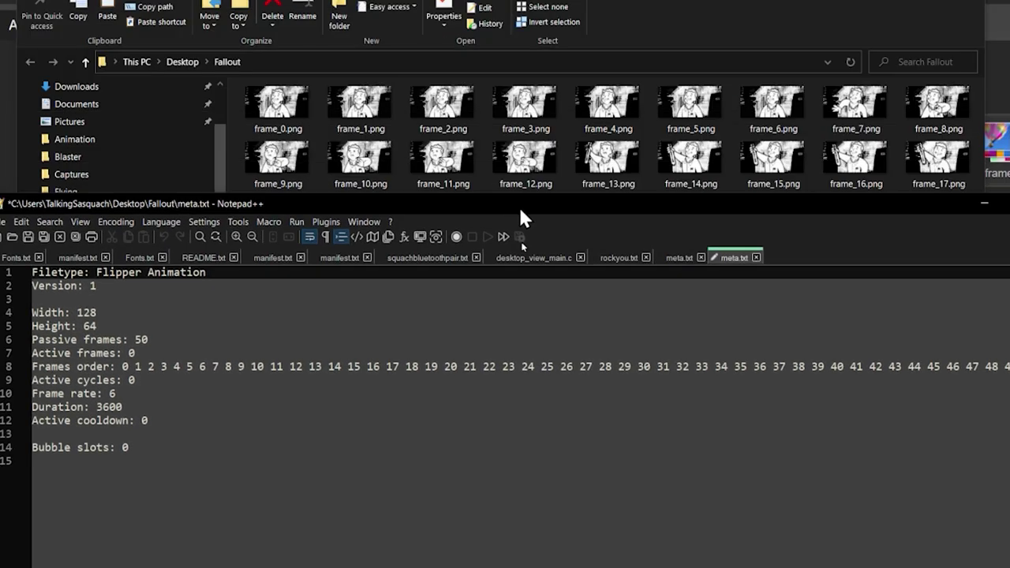
{"action": "left_click_drag", "start_coordinate": [518, 205], "coordinate": [518, 353]}
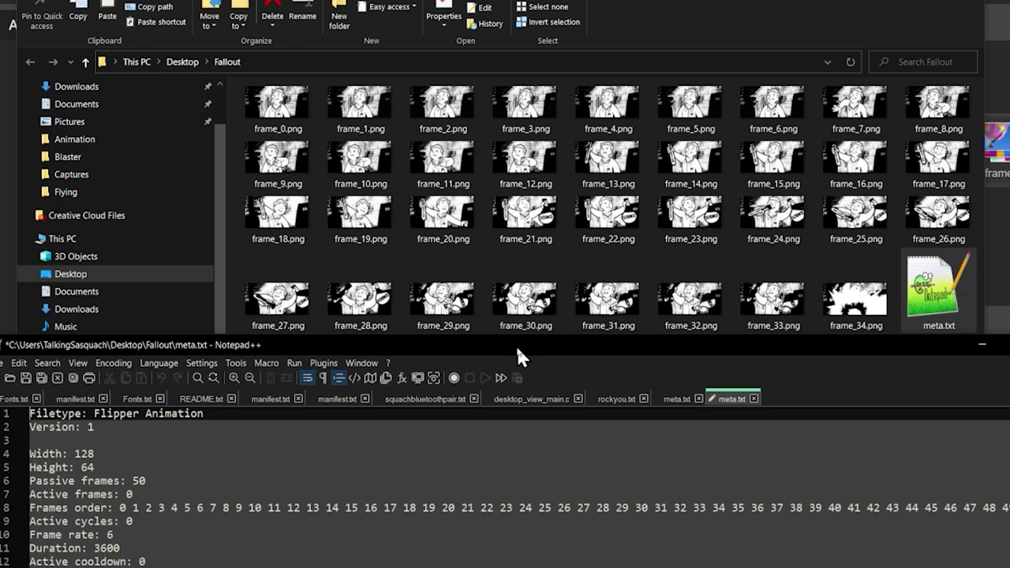
Bring the meta.txt window up and delete every frame number after 34 from the Frames order line.
{"action": "left_click_drag", "start_coordinate": [515, 344], "coordinate": [457, 40]}
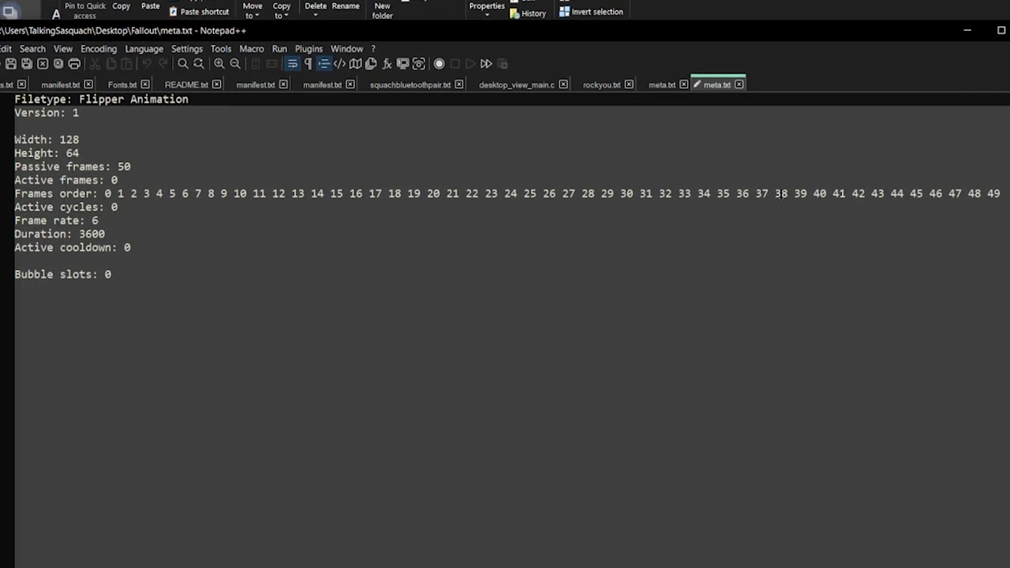
{"action": "left_click_drag", "start_coordinate": [1001, 193], "coordinate": [869, 193]}
{"action": "left_click_drag", "start_coordinate": [715, 193], "coordinate": [1001, 193]}
{"action": "key", "text": "BackSpace"}
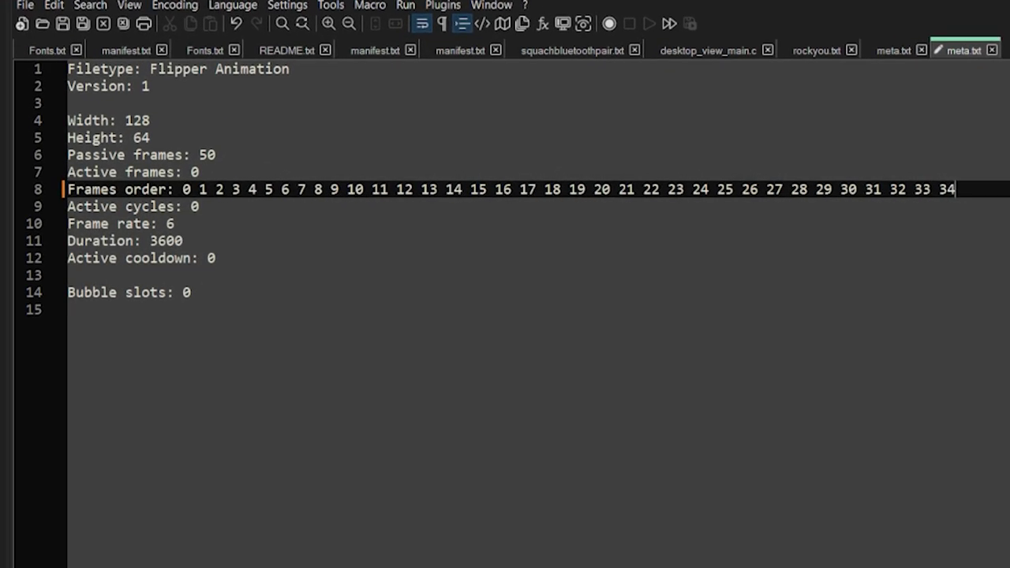
{"action": "key", "text": "BackSpace"}
Set the Passive frames value in the Fallout meta.txt to 35.
{"action": "left_click", "coordinate": [239, 154]}
{"action": "double_click", "coordinate": [207, 154]}
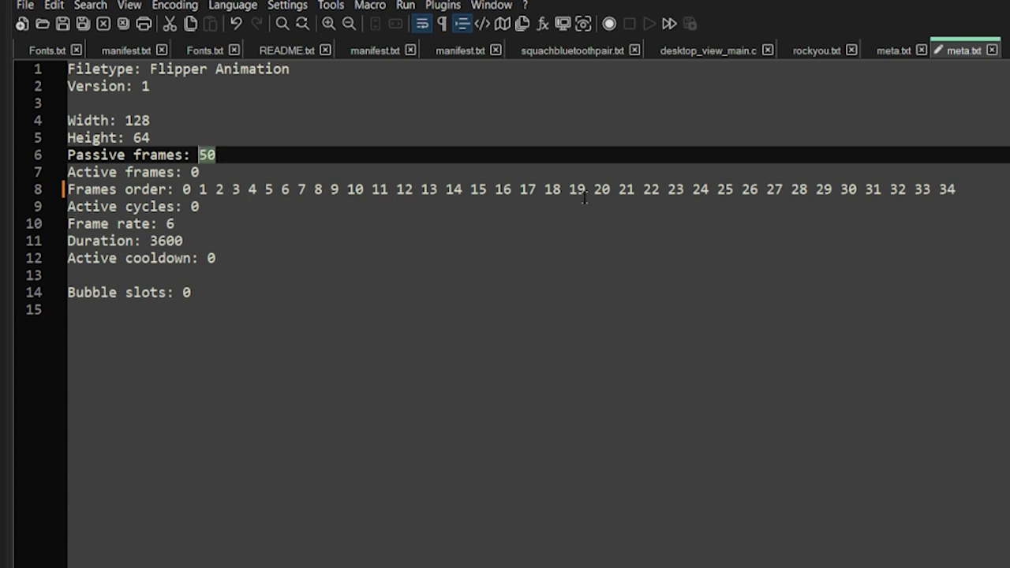
{"action": "type", "text": "35"}
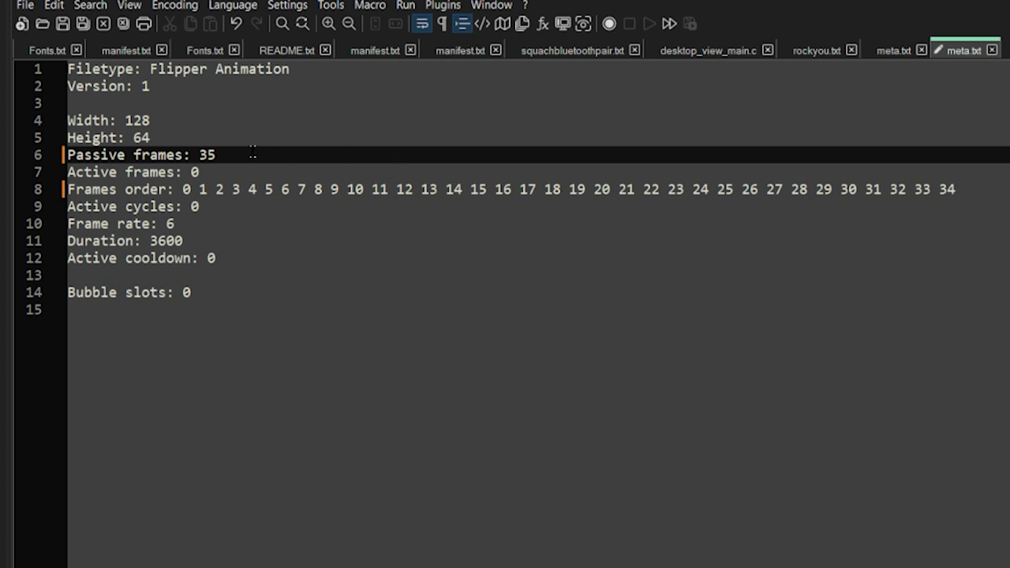
Set Passive frames to 25, Active frames to 10 and Active cycles to 2 in the Fallout meta.txt.
{"action": "double_click", "coordinate": [210, 154]}
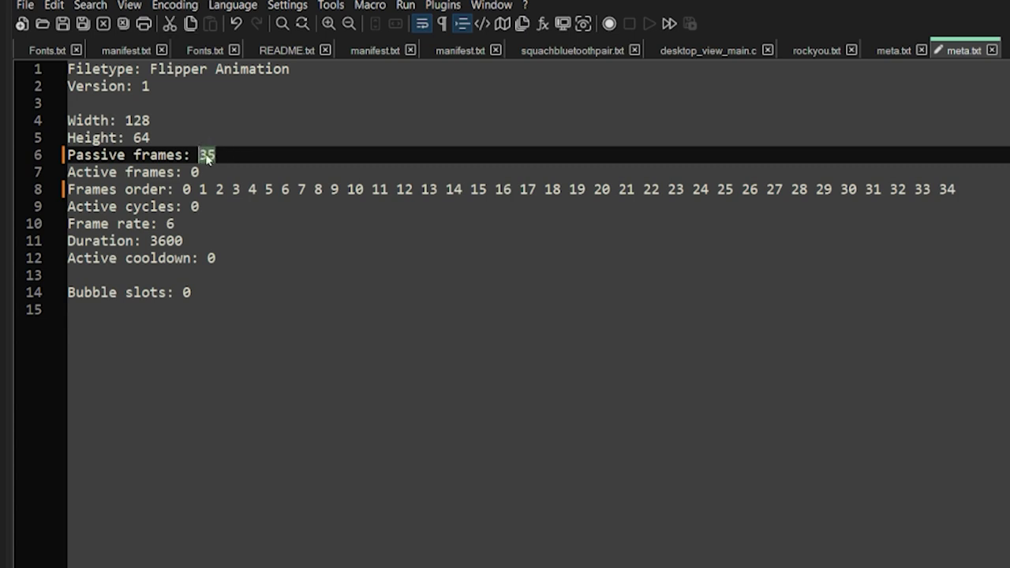
{"action": "type", "text": "25"}
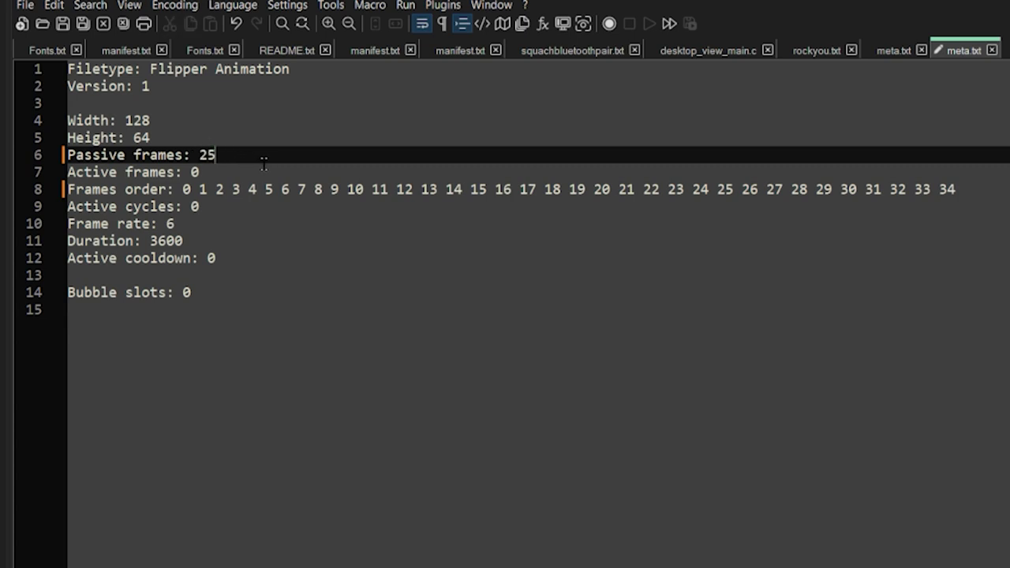
{"action": "left_click", "coordinate": [221, 172]}
{"action": "key", "text": "BackSpace"}
{"action": "type", "text": "10"}
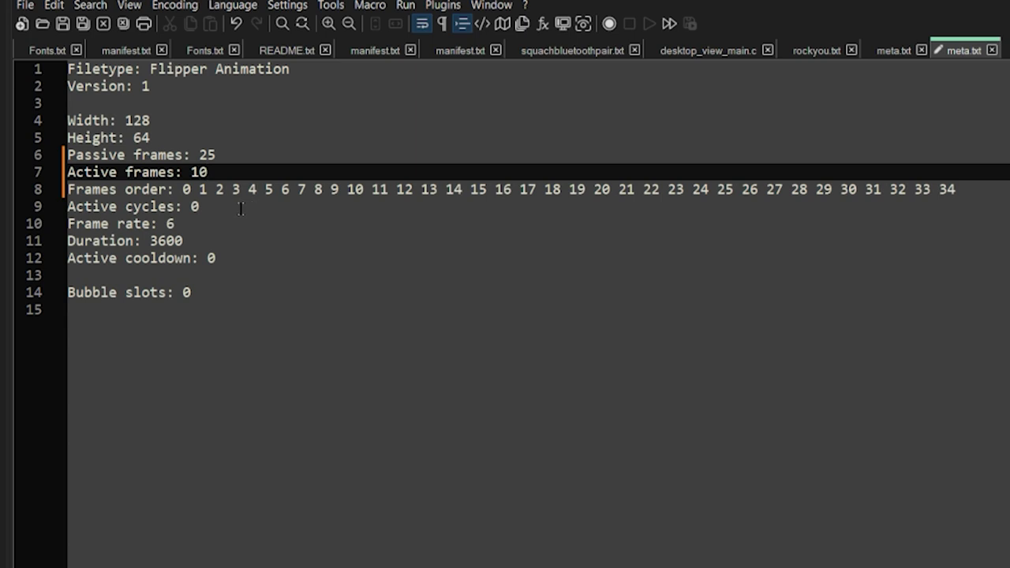
{"action": "left_click", "coordinate": [236, 206]}
{"action": "key", "text": "BackSpace"}
{"action": "type", "text": "2"}
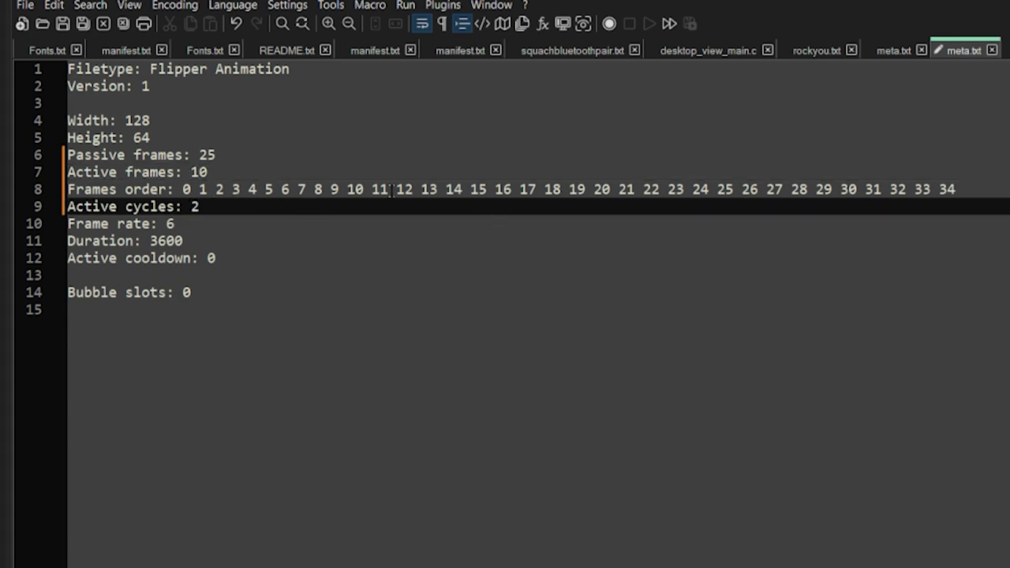
Highlight the passive frames 0 to 24 and the active frames 25 to 34 in the Frames order line.
{"action": "left_click_drag", "start_coordinate": [182, 189], "coordinate": [708, 193]}
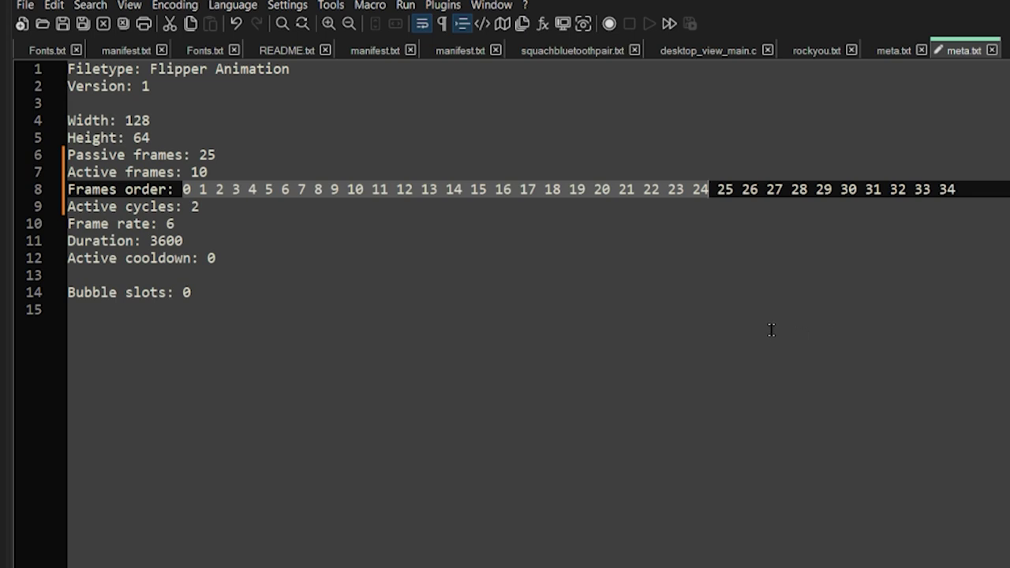
{"action": "left_click", "coordinate": [717, 189]}
{"action": "left_click_drag", "start_coordinate": [718, 189], "coordinate": [957, 190]}
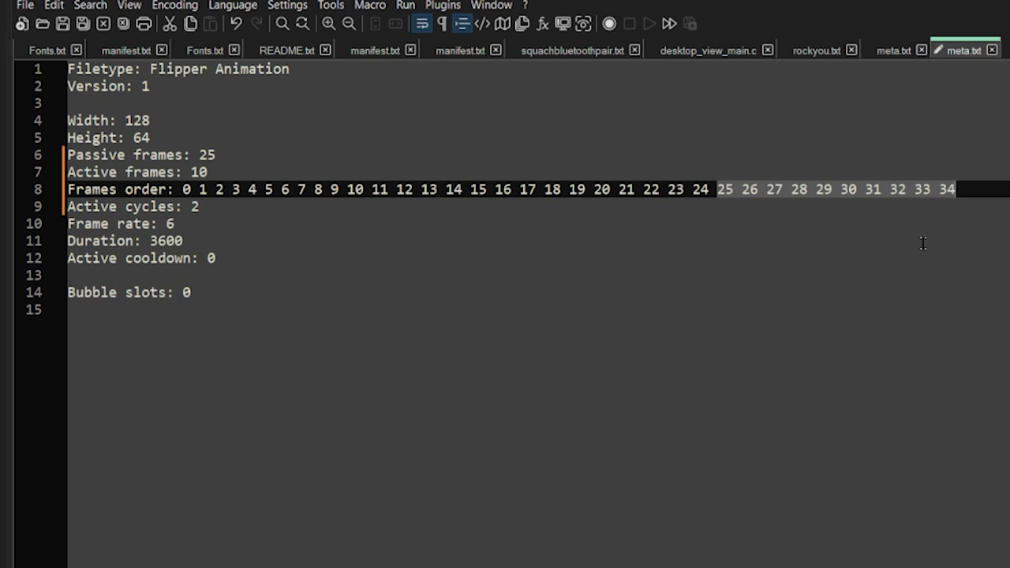
{"action": "left_click_drag", "start_coordinate": [183, 189], "coordinate": [710, 189]}
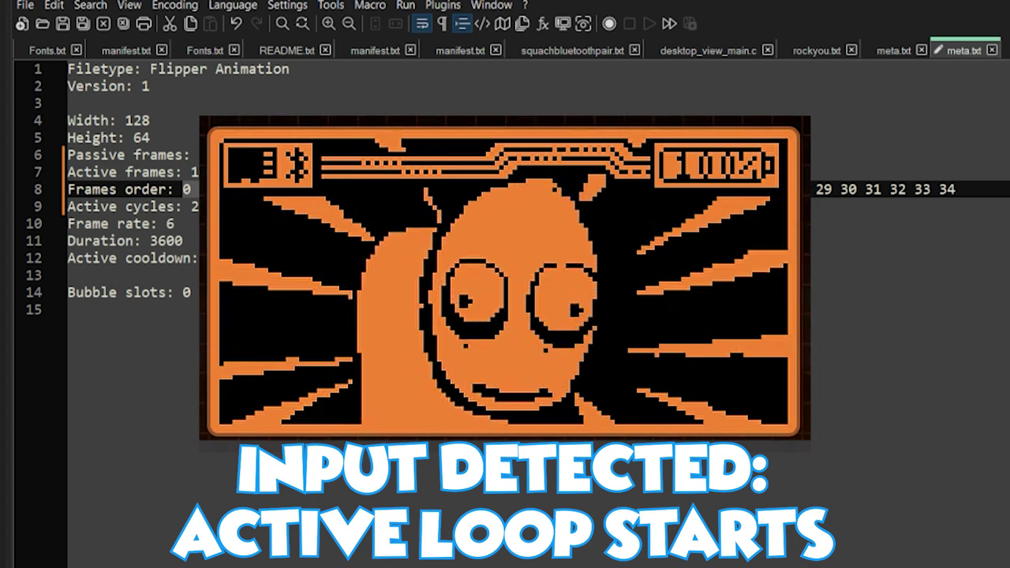
{"action": "left_click", "coordinate": [292, 276]}
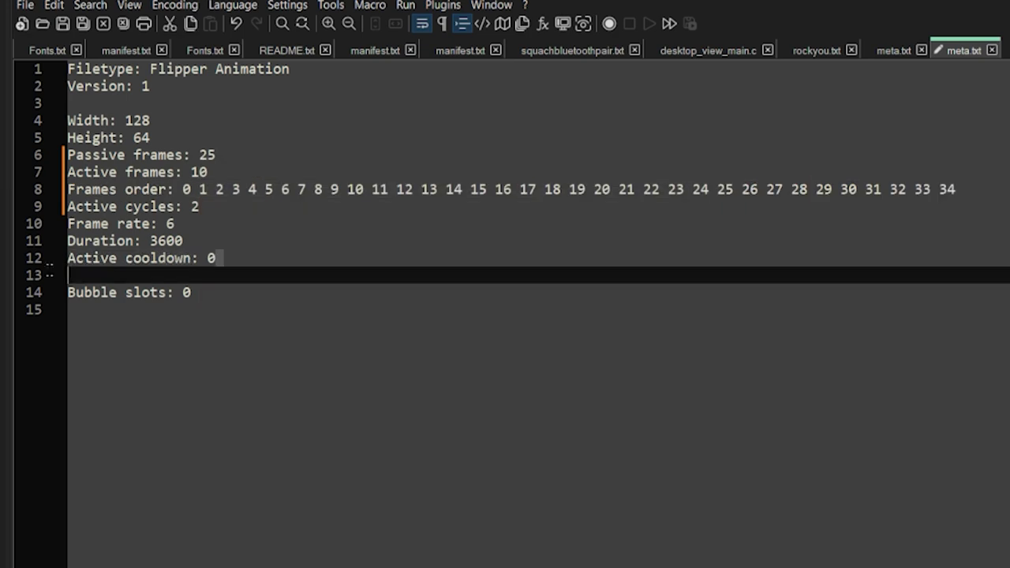
{"action": "key", "text": "Up"}
{"action": "key", "text": "Down"}
{"action": "left_click", "coordinate": [280, 259]}
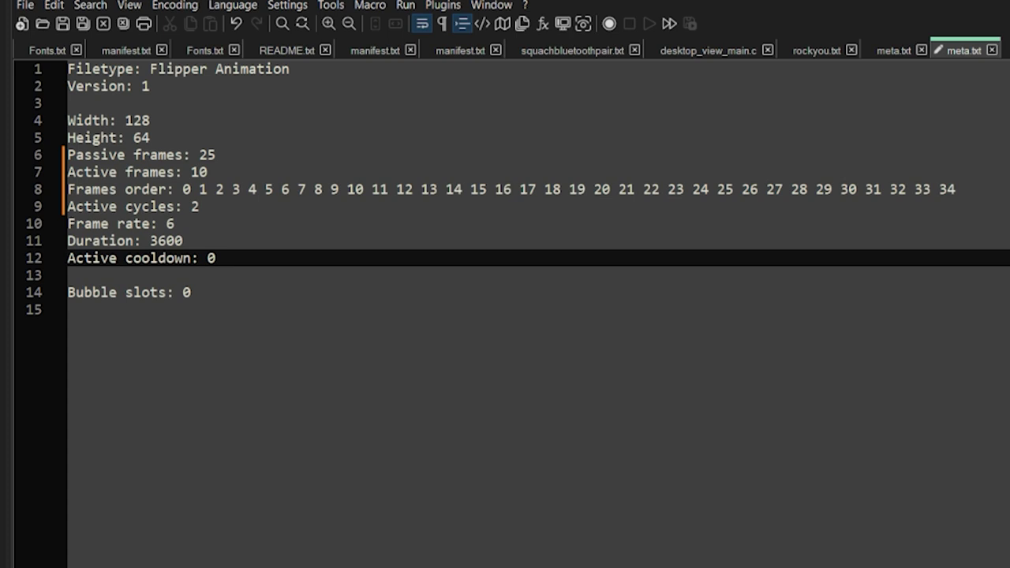
Set Passive frames to 35, Active frames to 0 and Active cycles to 0 in the Fallout meta.txt.
{"action": "left_click_drag", "start_coordinate": [228, 153], "coordinate": [199, 154]}
{"action": "type", "text": "35"}
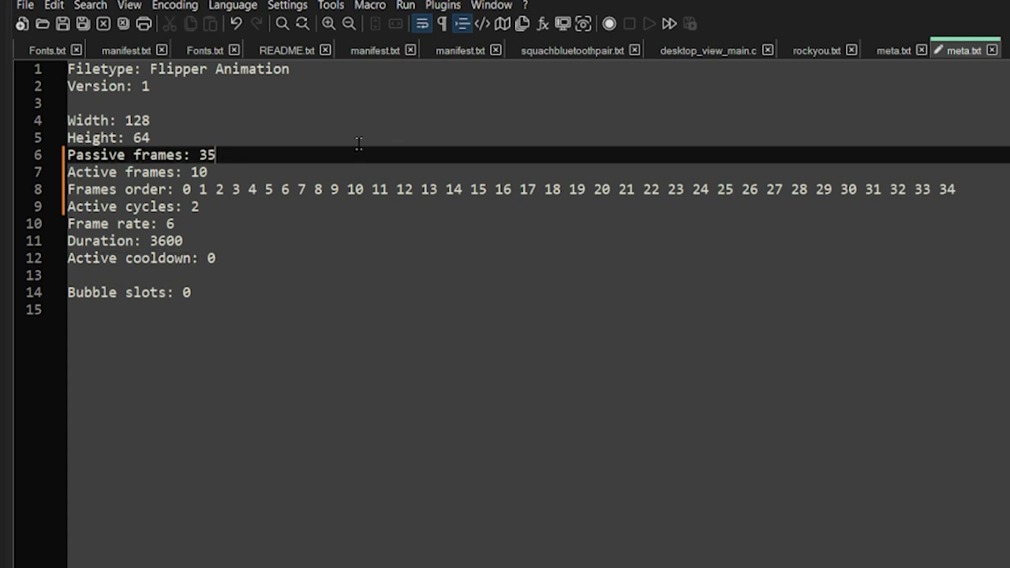
{"action": "left_click", "coordinate": [223, 170]}
{"action": "key", "text": "BackSpace"}
{"action": "key", "text": "BackSpace"}
{"action": "type", "text": "0"}
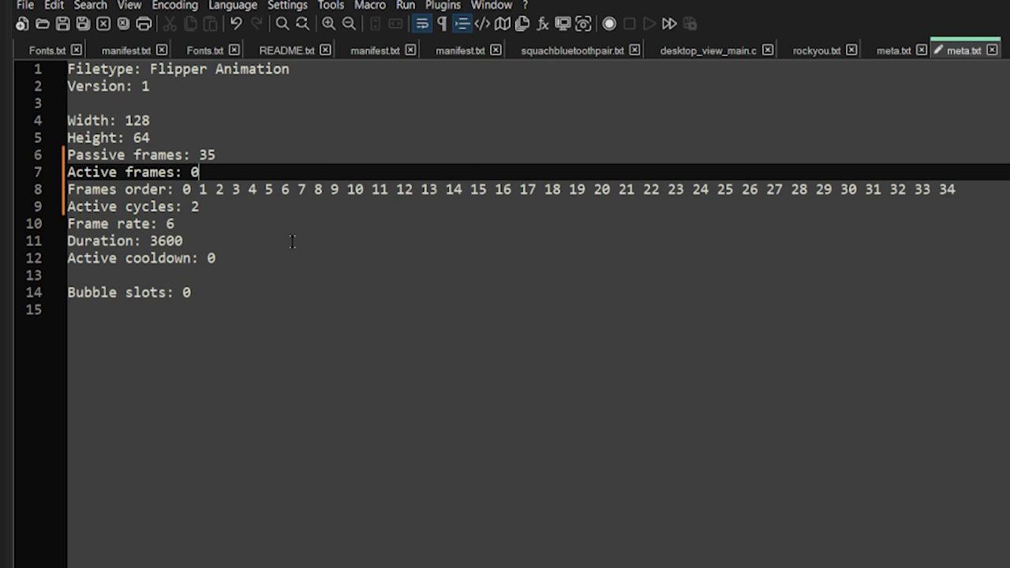
{"action": "left_click", "coordinate": [229, 218]}
{"action": "left_click", "coordinate": [227, 207]}
{"action": "key", "text": "BackSpace"}
{"action": "type", "text": "0"}
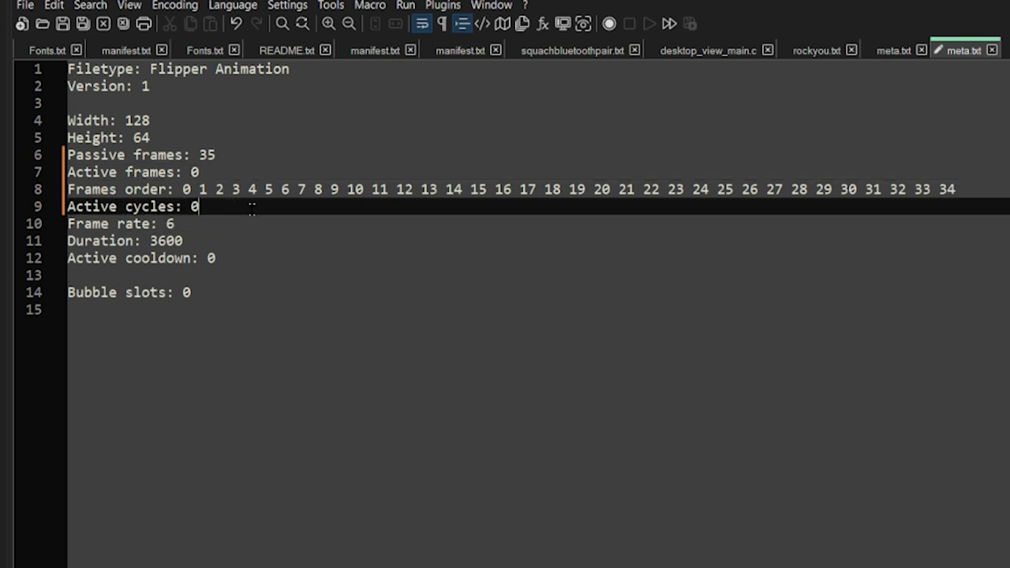
Examine the Frame rate and Duration lines of the Fallout meta.txt.
{"action": "left_click", "coordinate": [251, 225]}
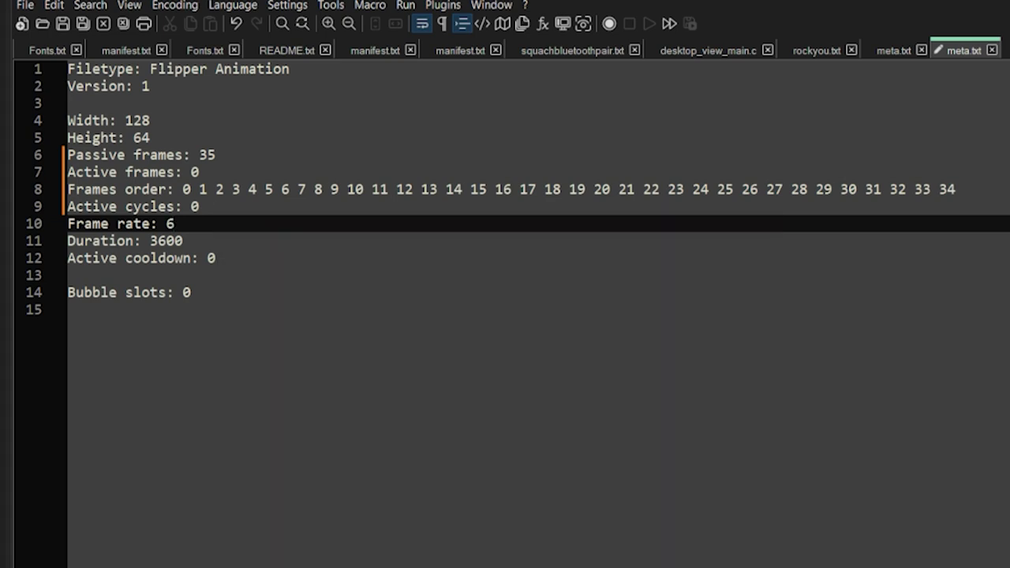
{"action": "left_click_drag", "start_coordinate": [190, 240], "coordinate": [71, 242]}
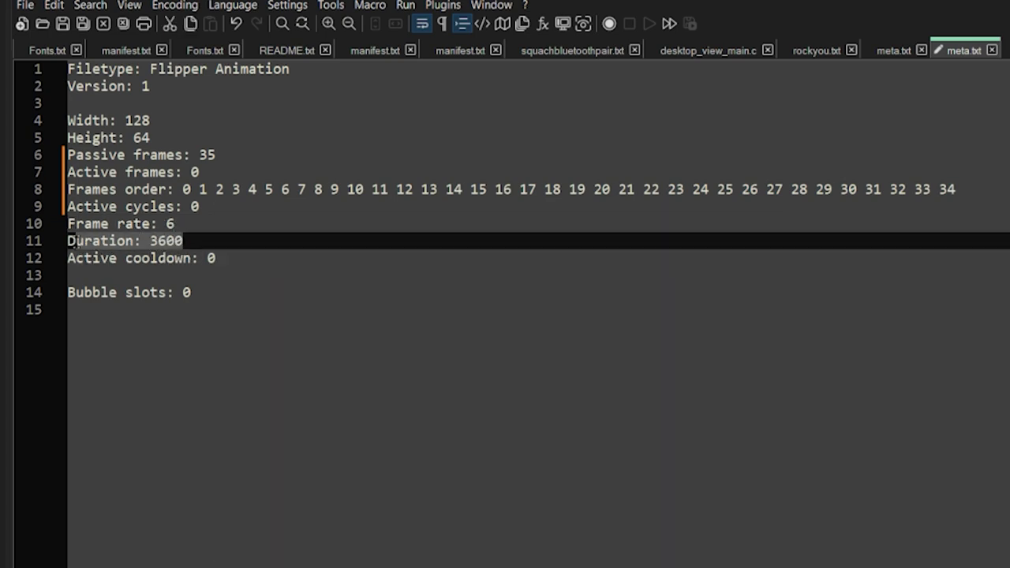
{"action": "left_click", "coordinate": [111, 241]}
{"action": "left_click", "coordinate": [217, 238]}
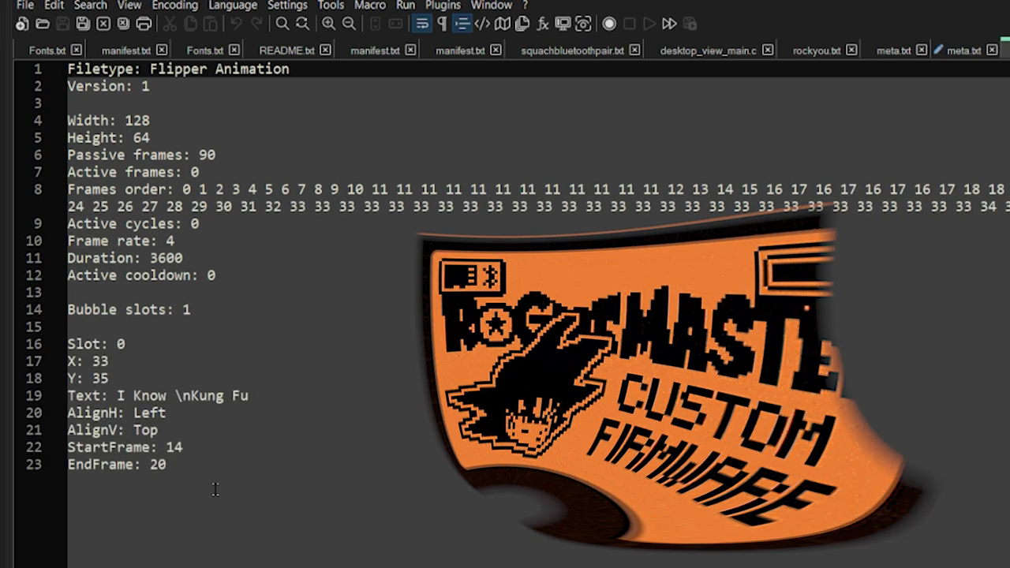
Examine the Bubble slots line of the Rogue Master meta.txt and an enlarged view of frame_12.png, then return to Notepad++.
{"action": "left_click", "coordinate": [162, 311]}
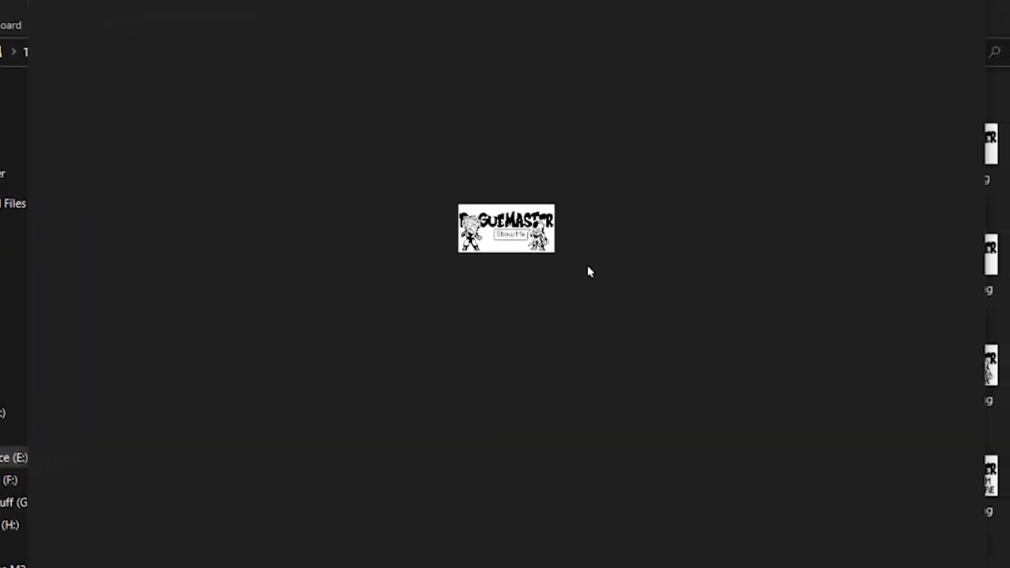
{"action": "scroll", "coordinate": [587, 271], "scroll_direction": "up", "scroll_amount": 6}
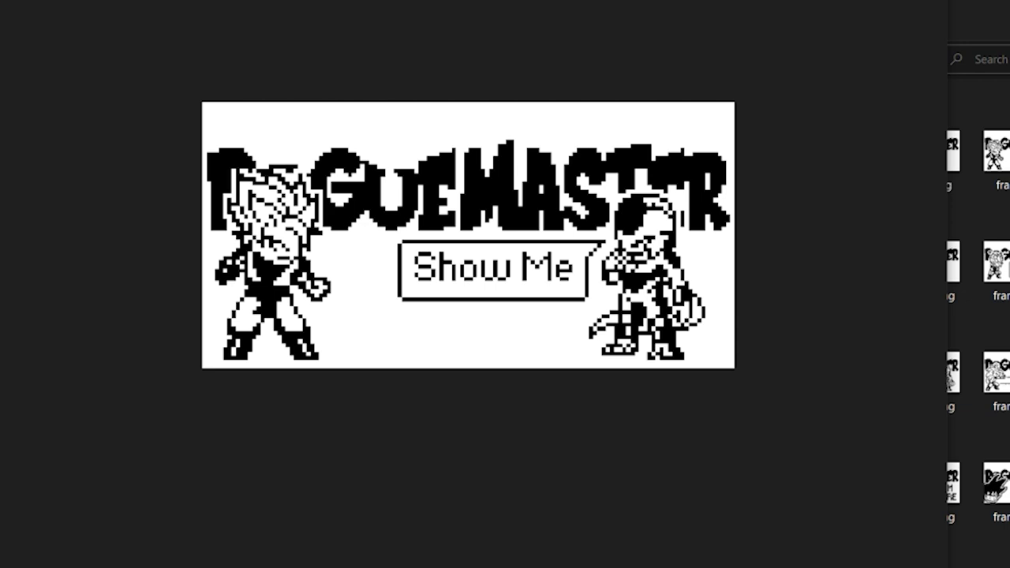
{"action": "key", "text": "Escape"}
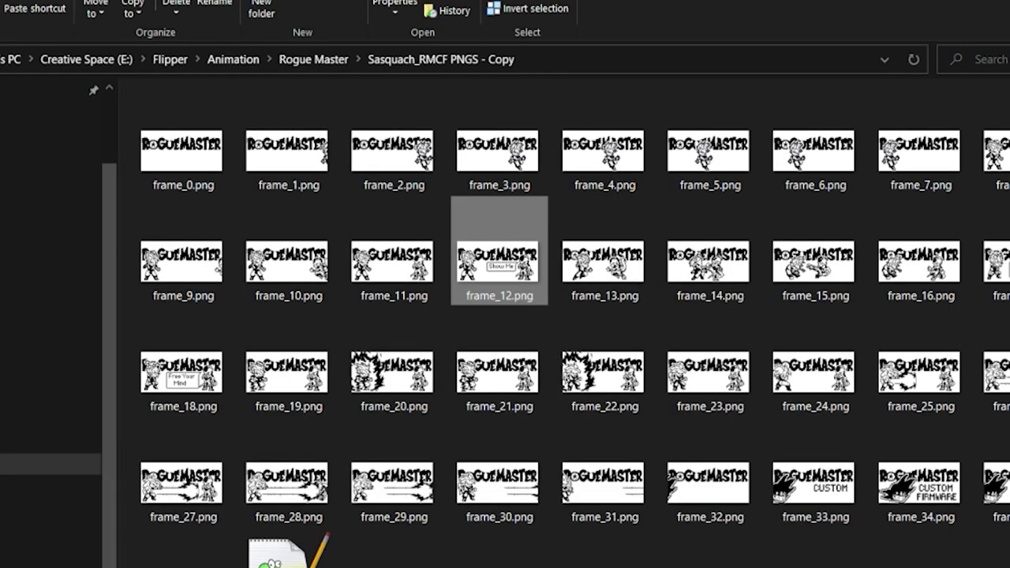
{"action": "key", "text": "alt+Tab"}
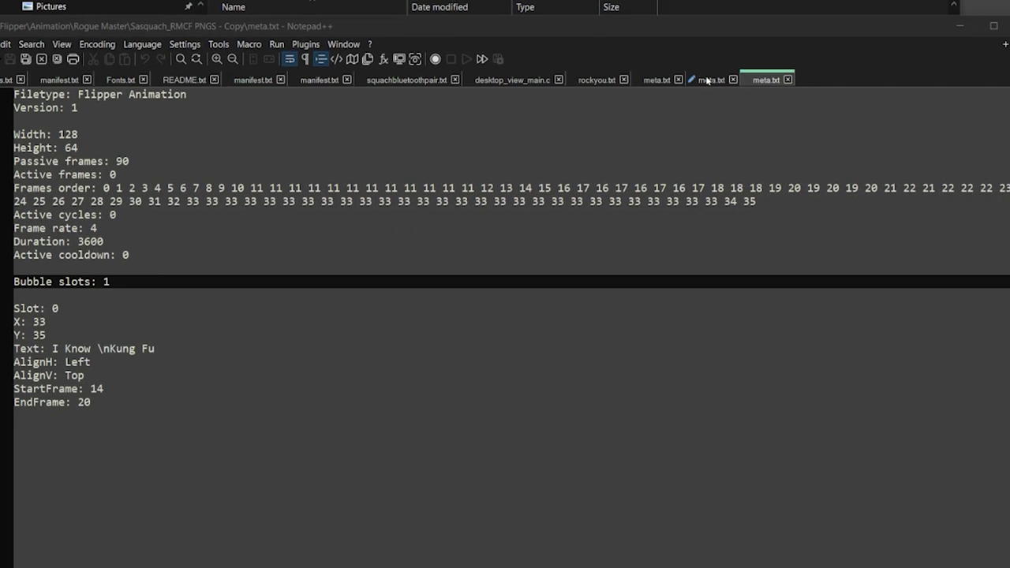
Compare the Passive frames and Frames order lines of the Fallout meta.txt with those of the Rogue Master meta.txt.
{"action": "left_click", "coordinate": [708, 80]}
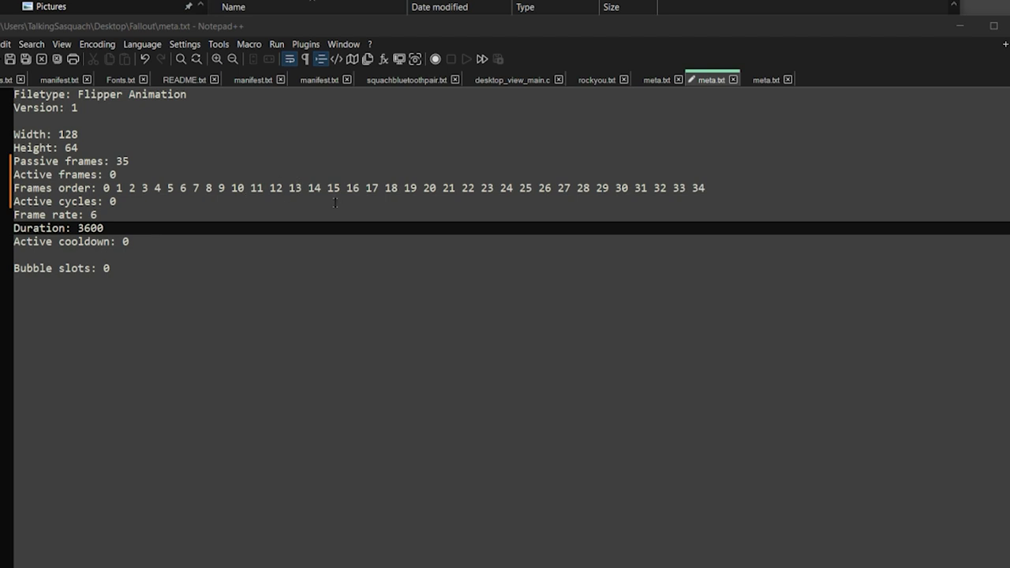
{"action": "left_click", "coordinate": [781, 94]}
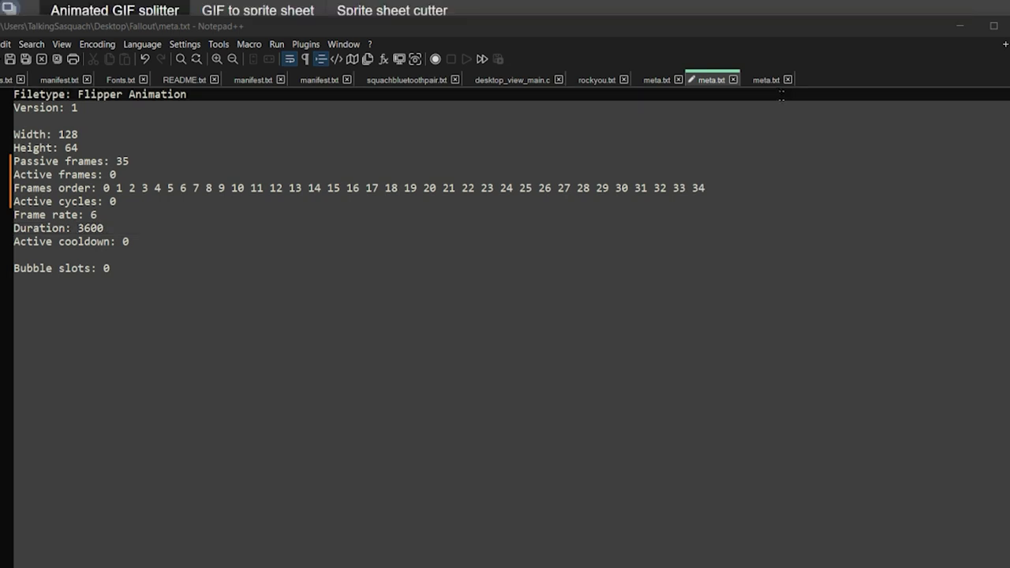
{"action": "left_click", "coordinate": [765, 80]}
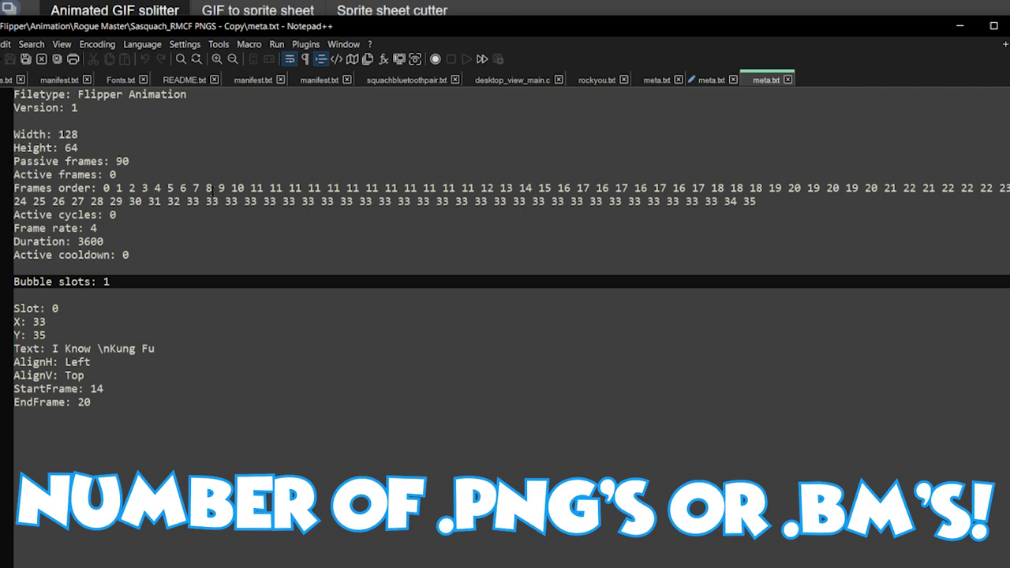
{"action": "left_click", "coordinate": [148, 161]}
{"action": "left_click_drag", "start_coordinate": [148, 161], "coordinate": [114, 161]}
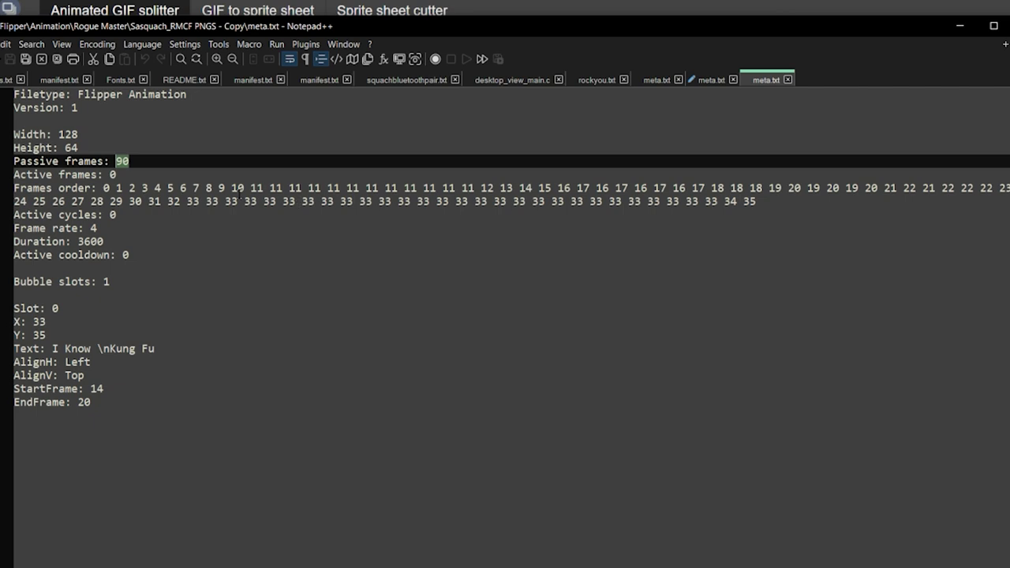
{"action": "left_click", "coordinate": [709, 82]}
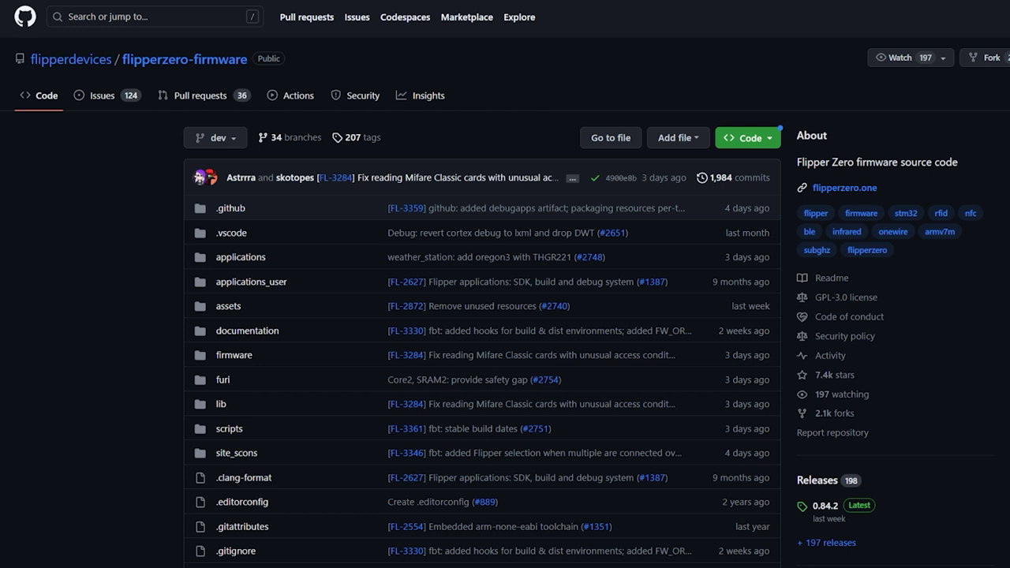
Copy the HTTPS clone URL of flipperdevices/flipperzero-firmware from GitHub and enter it as the URL of the repository to clone in GitHub Desktop.
{"action": "left_click", "coordinate": [741, 138]}
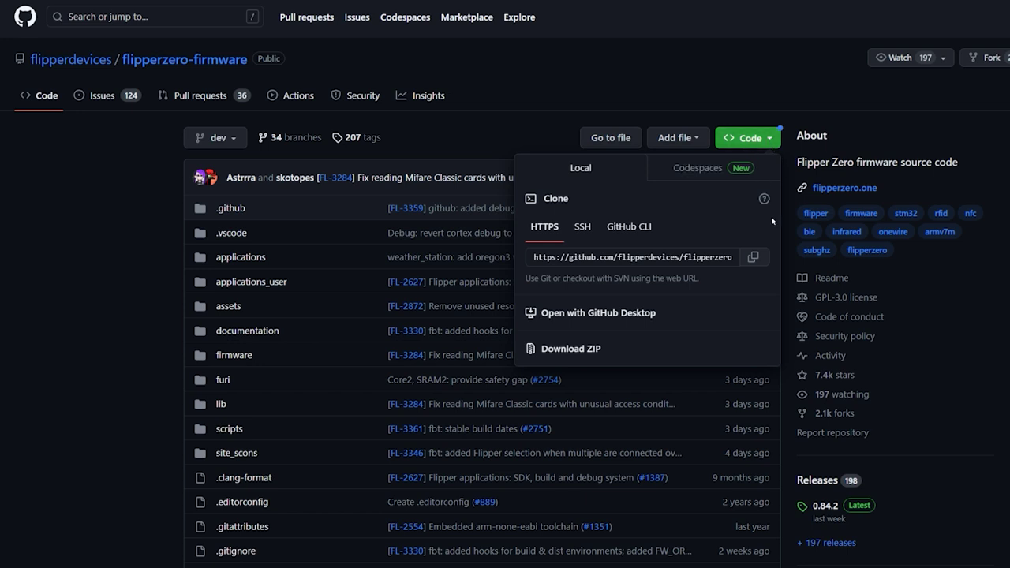
{"action": "left_click", "coordinate": [762, 258]}
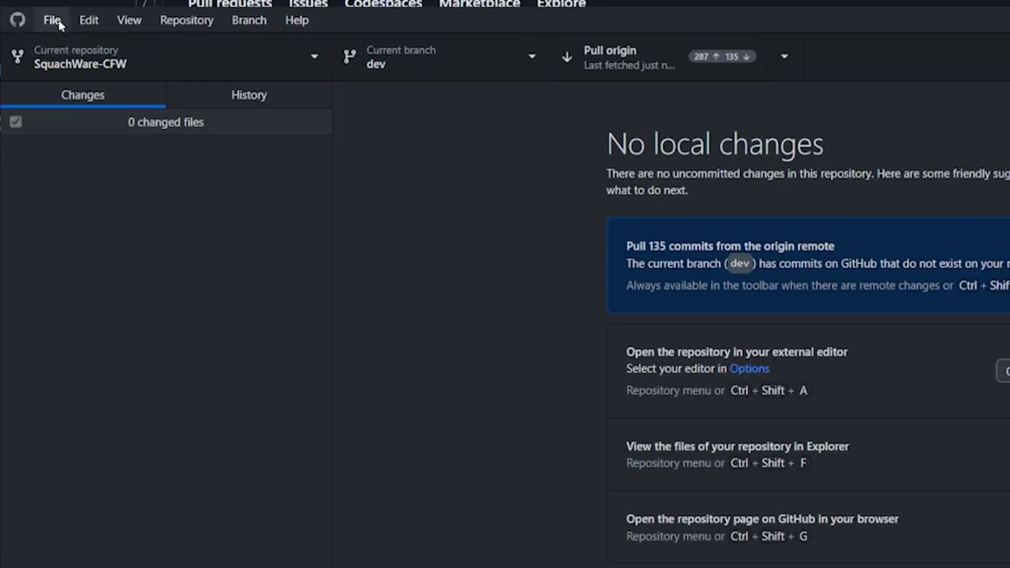
{"action": "left_click", "coordinate": [85, 20]}
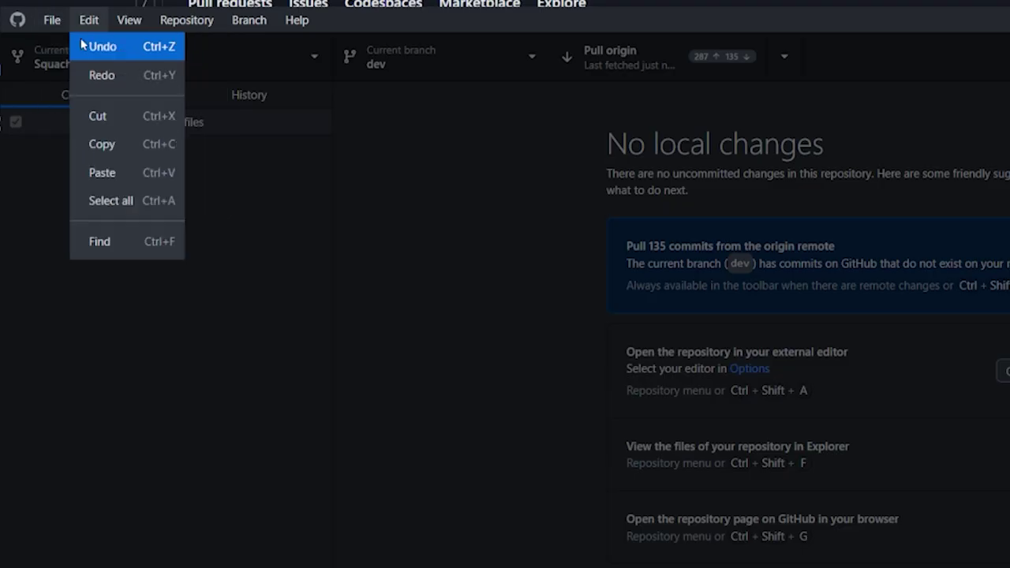
{"action": "mouse_move", "coordinate": [45, 4]}
{"action": "left_click", "coordinate": [73, 110]}
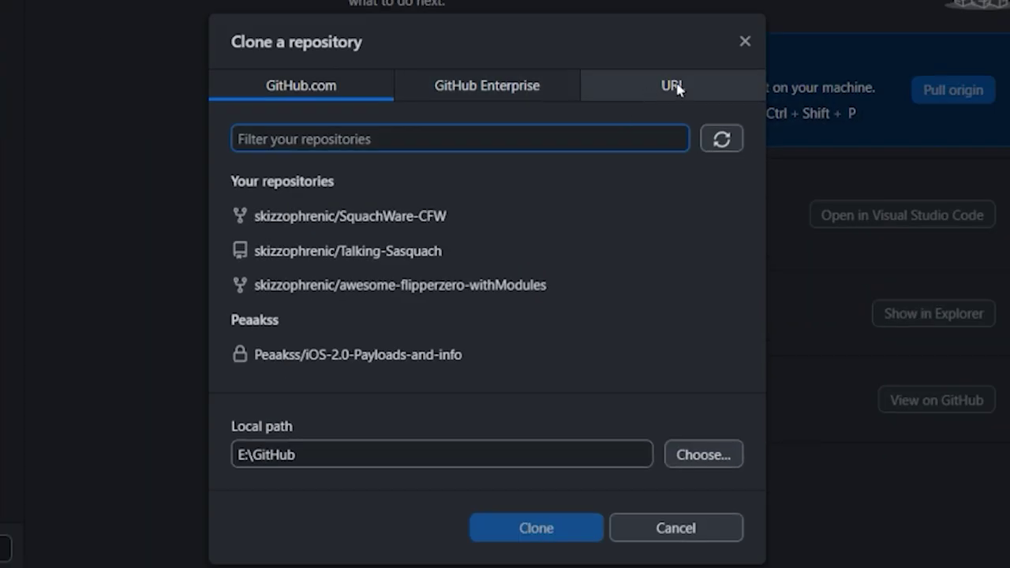
{"action": "left_click", "coordinate": [674, 87]}
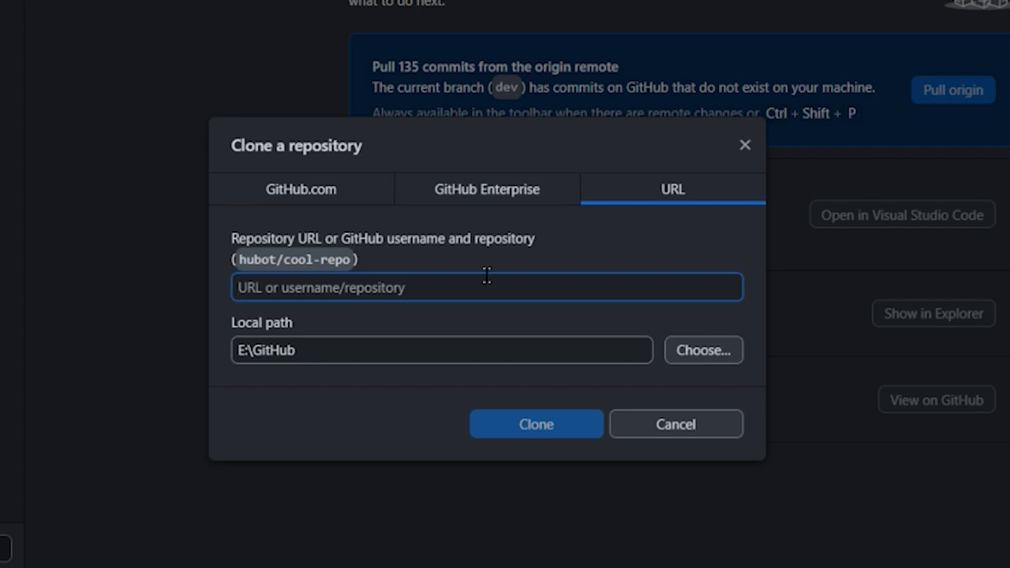
{"action": "key", "text": "ctrl+v"}
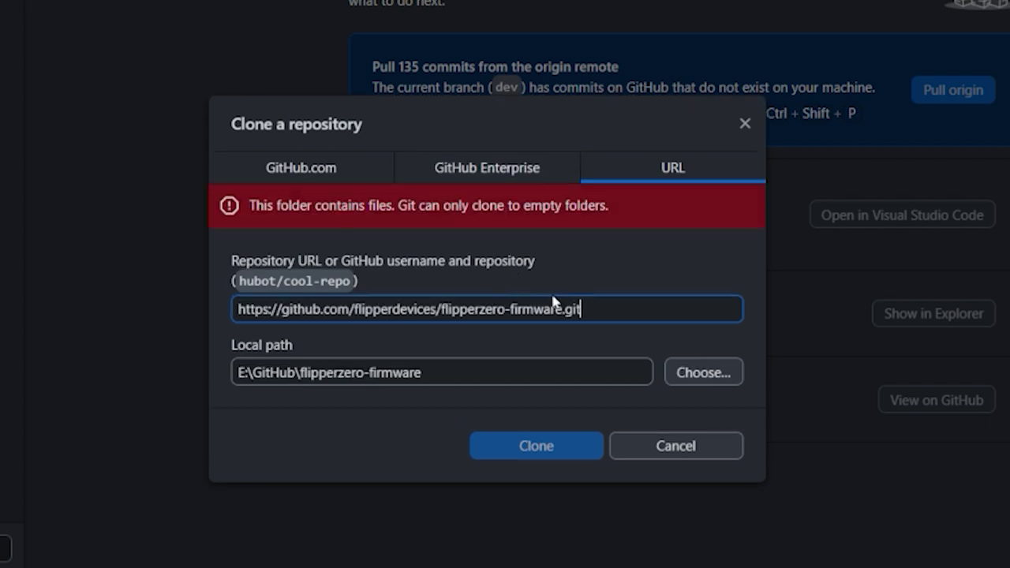
Set the local path to E:\GitHub\OFW New and clone the flipperzero-firmware repository there.
{"action": "left_click", "coordinate": [492, 373]}
{"action": "left_click_drag", "start_coordinate": [494, 372], "coordinate": [299, 359]}
{"action": "key", "text": "BackSpace"}
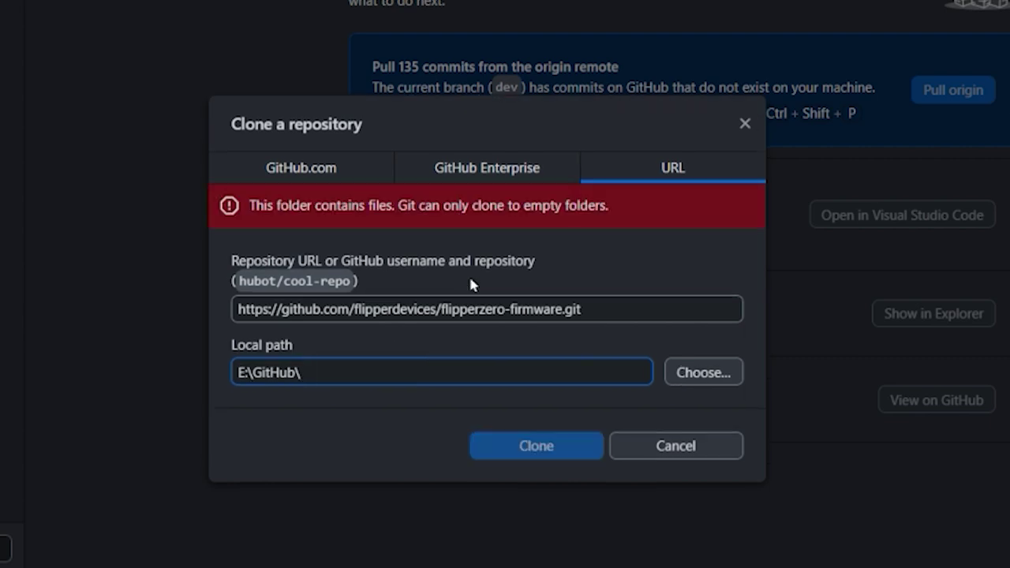
{"action": "type", "text": "OFW New"}
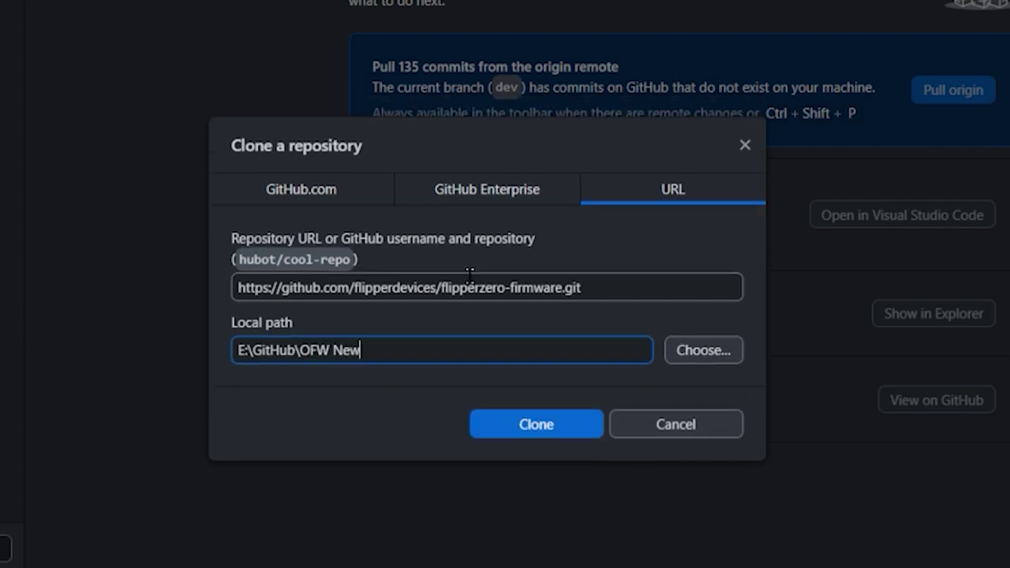
{"action": "left_click", "coordinate": [537, 432]}
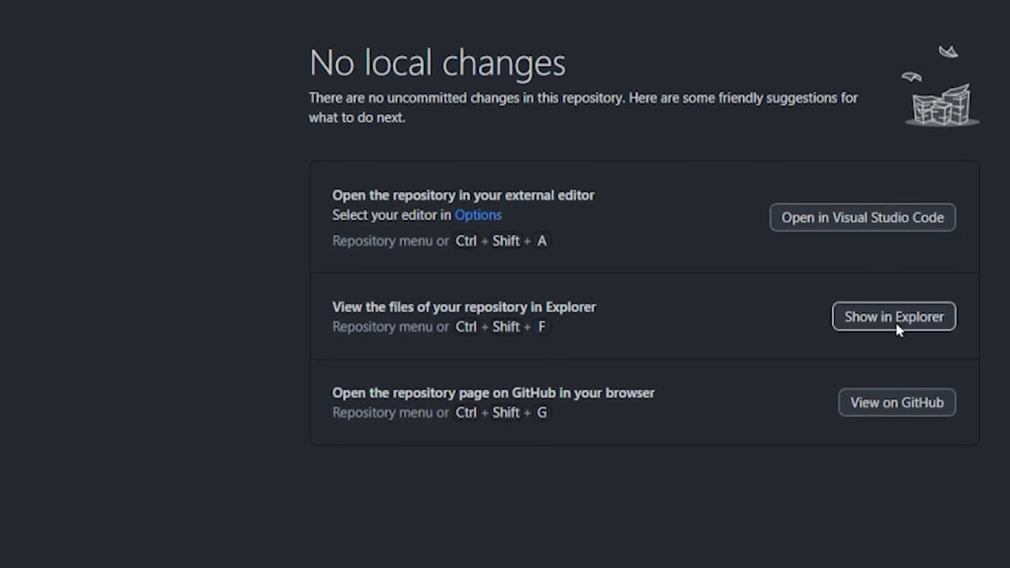
Show the cloned repository in File Explorer and open its assets\dolphin\external folder.
{"action": "left_click", "coordinate": [896, 319]}
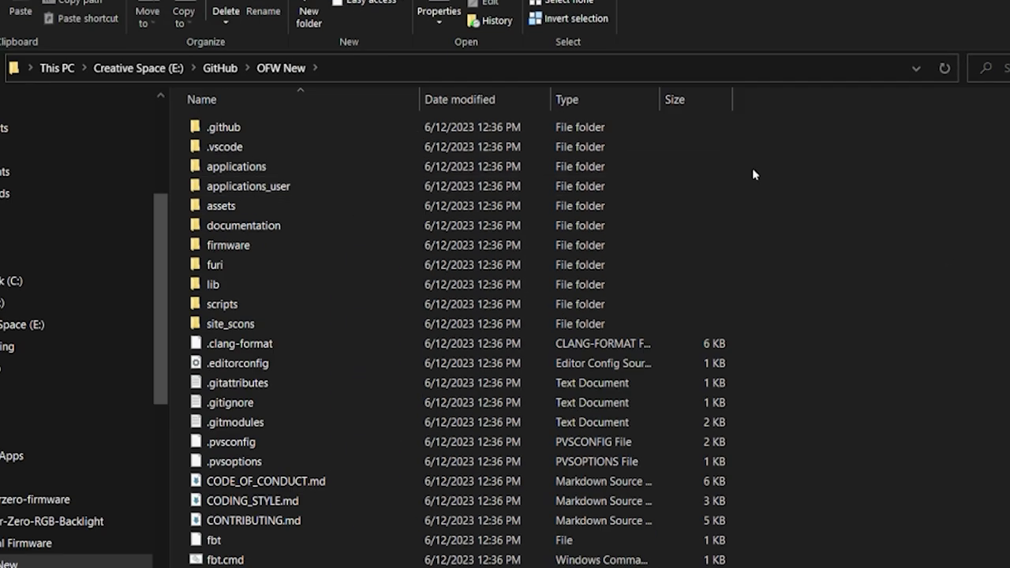
{"action": "mouse_move", "coordinate": [316, 174]}
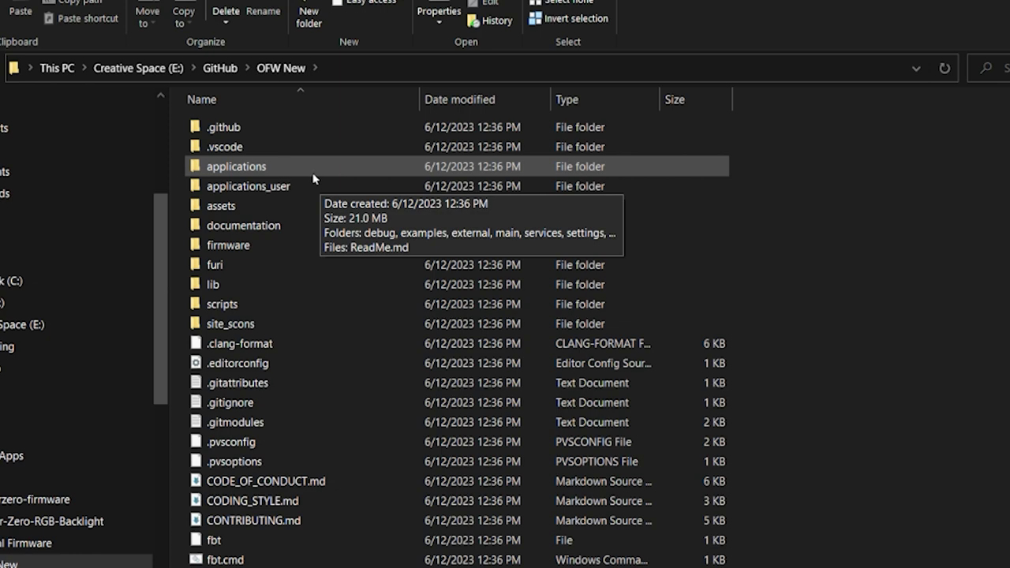
{"action": "double_click", "coordinate": [243, 204]}
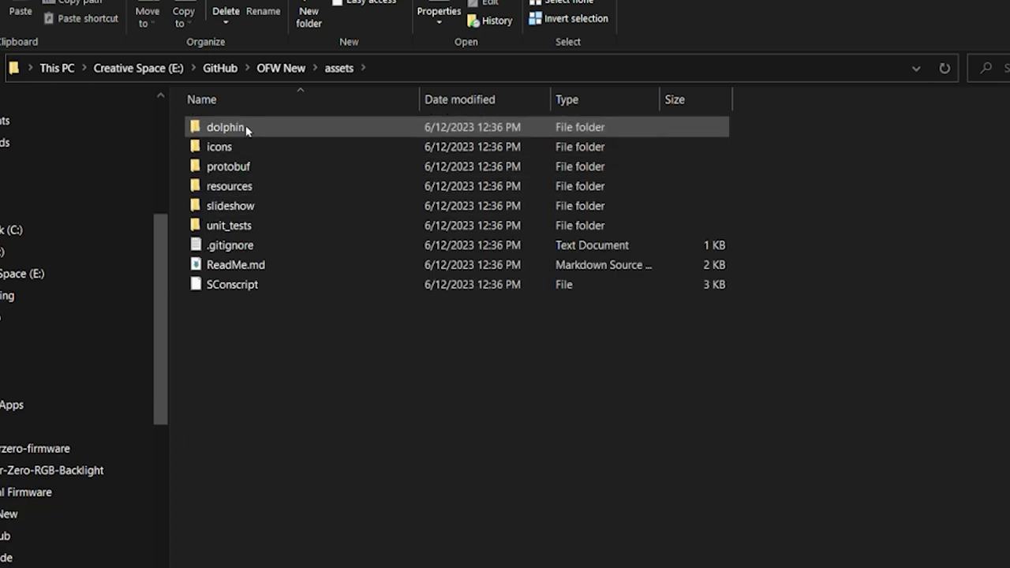
{"action": "double_click", "coordinate": [246, 131]}
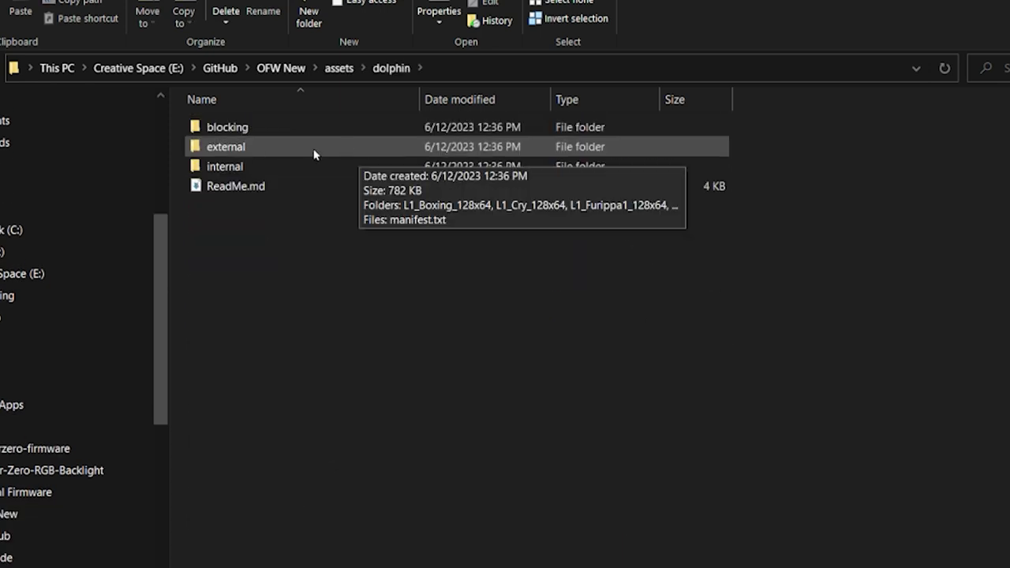
{"action": "double_click", "coordinate": [314, 154]}
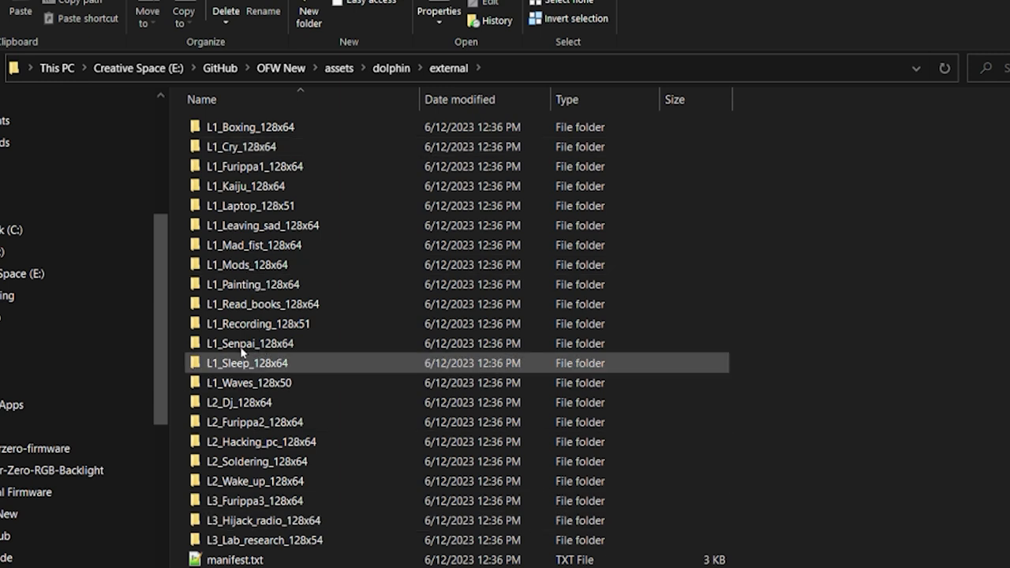
View the contents of the L1_Read_books_128x64 and L1_Leaving_sad_128x64 folders and return to the external folder.
{"action": "double_click", "coordinate": [283, 303]}
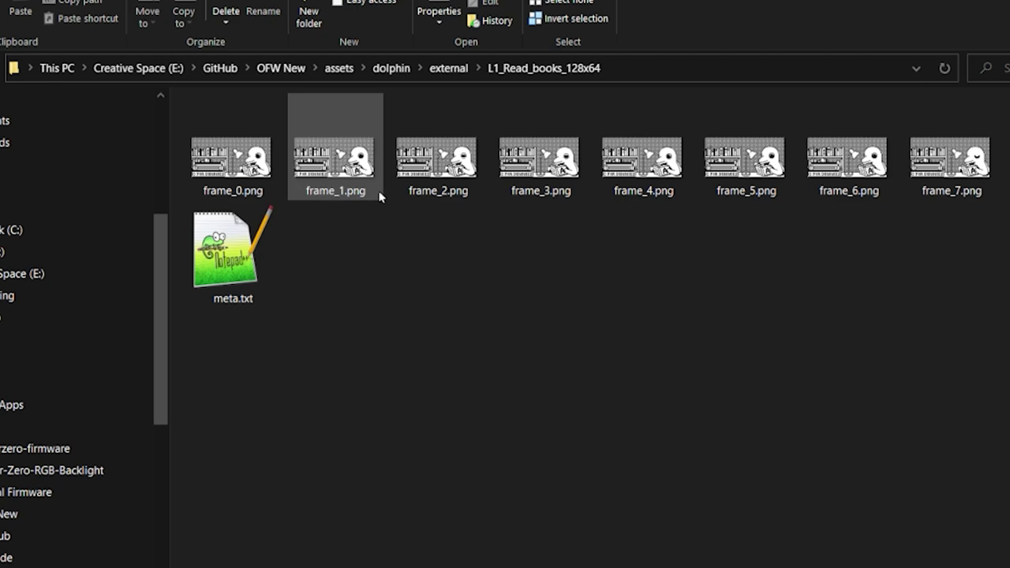
{"action": "key", "text": "alt+Up"}
{"action": "double_click", "coordinate": [268, 225]}
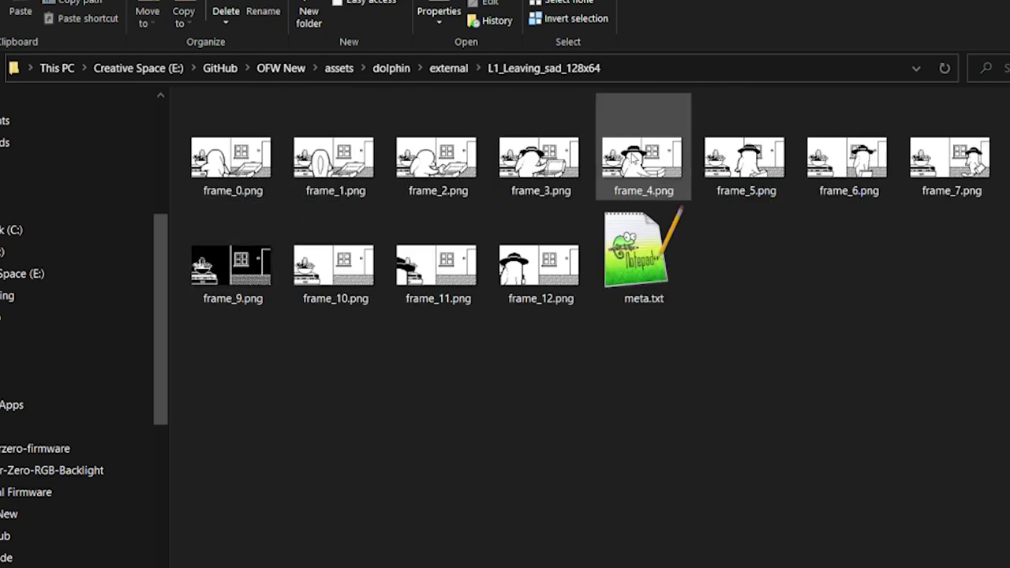
{"action": "key", "text": "alt+Up"}
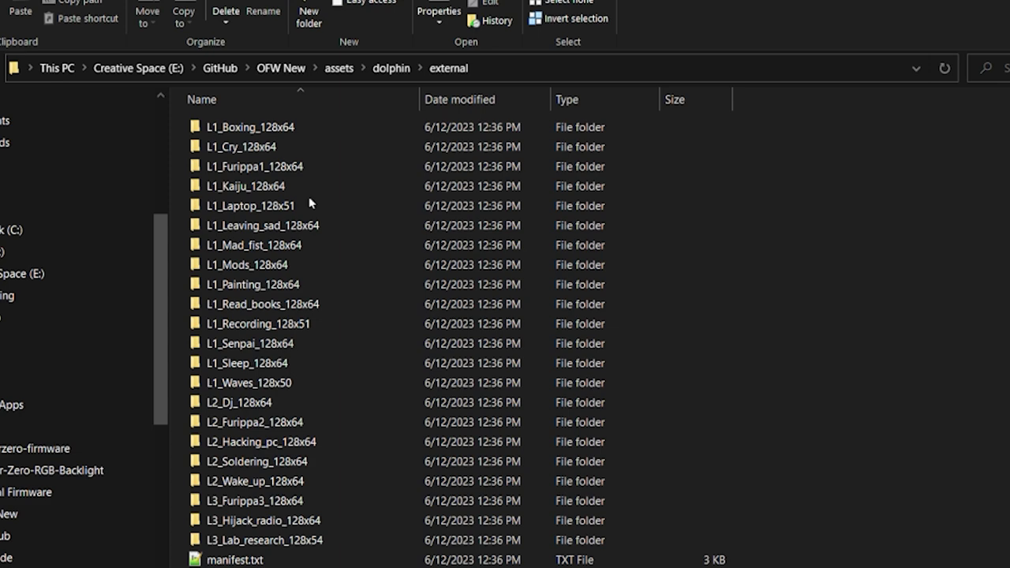
Put the Fallout animation folder into the external folder and check its frames and meta.txt.
{"action": "left_click_drag", "start_coordinate": [310, 204], "coordinate": [911, 237]}
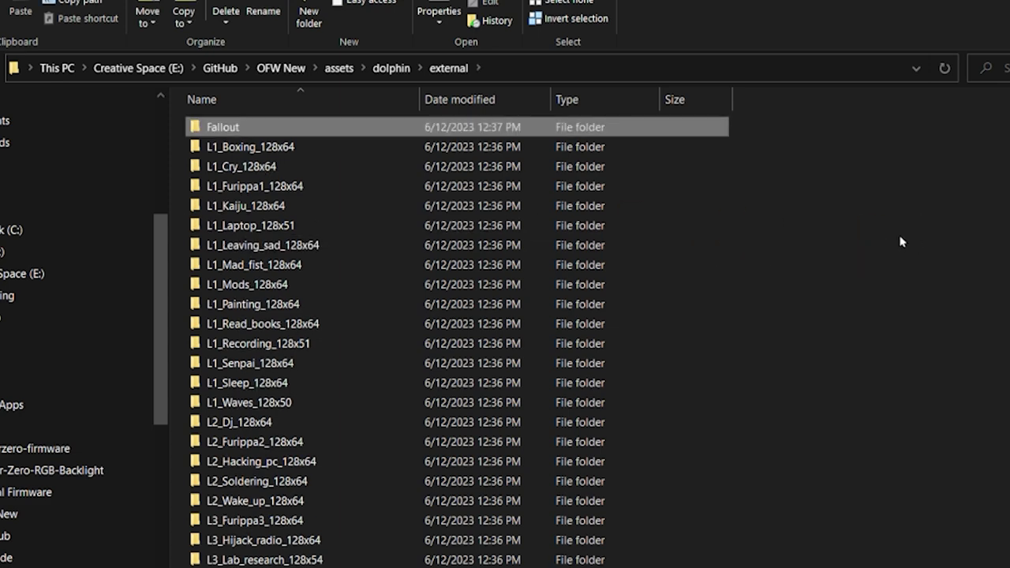
{"action": "double_click", "coordinate": [233, 132]}
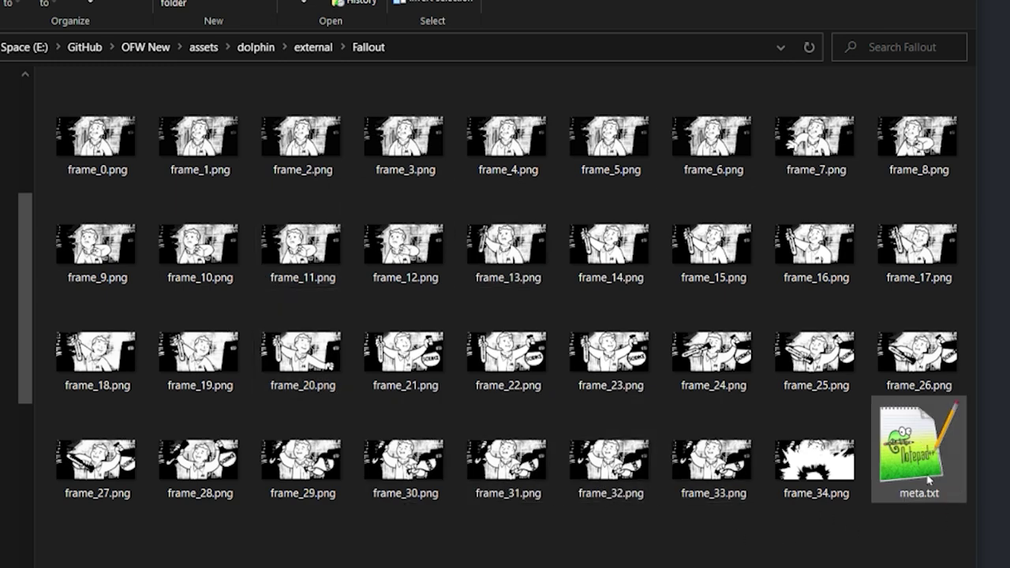
{"action": "key", "text": "alt+Left"}
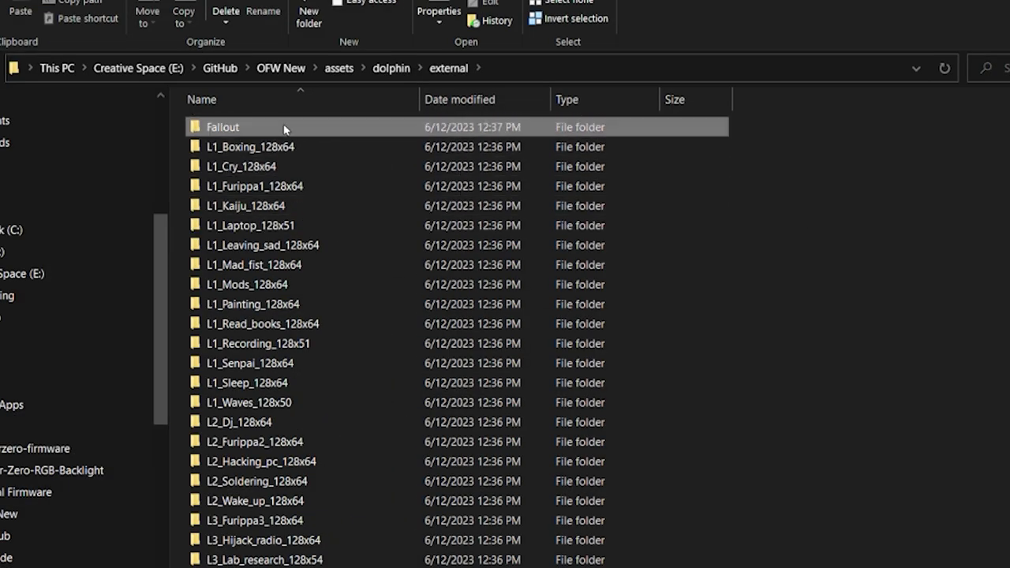
Copy the Fallout folder's name and open manifest.txt from the external folder.
{"action": "left_click", "coordinate": [264, 132]}
{"action": "key", "text": "ctrl+c"}
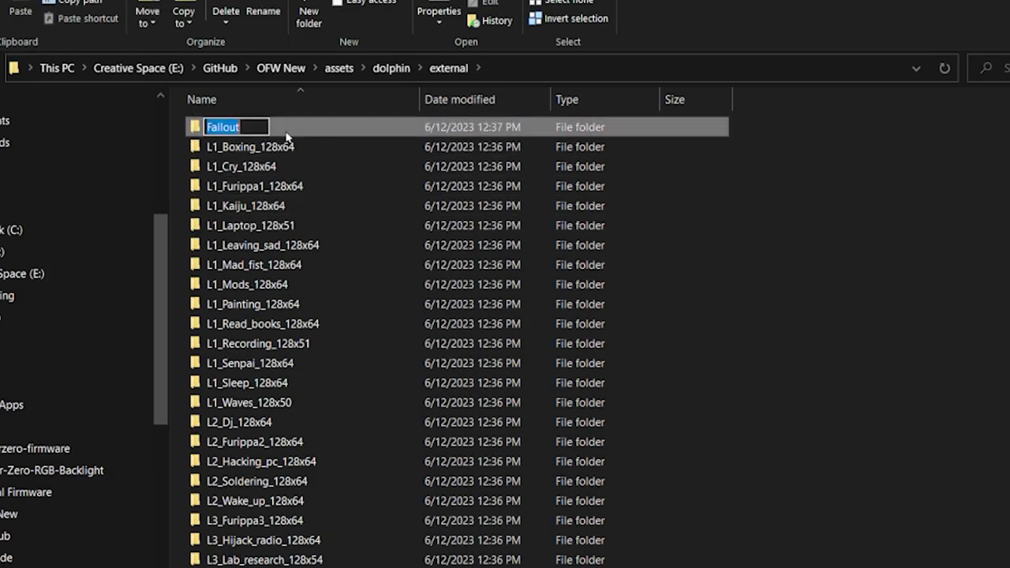
{"action": "left_click", "coordinate": [892, 298]}
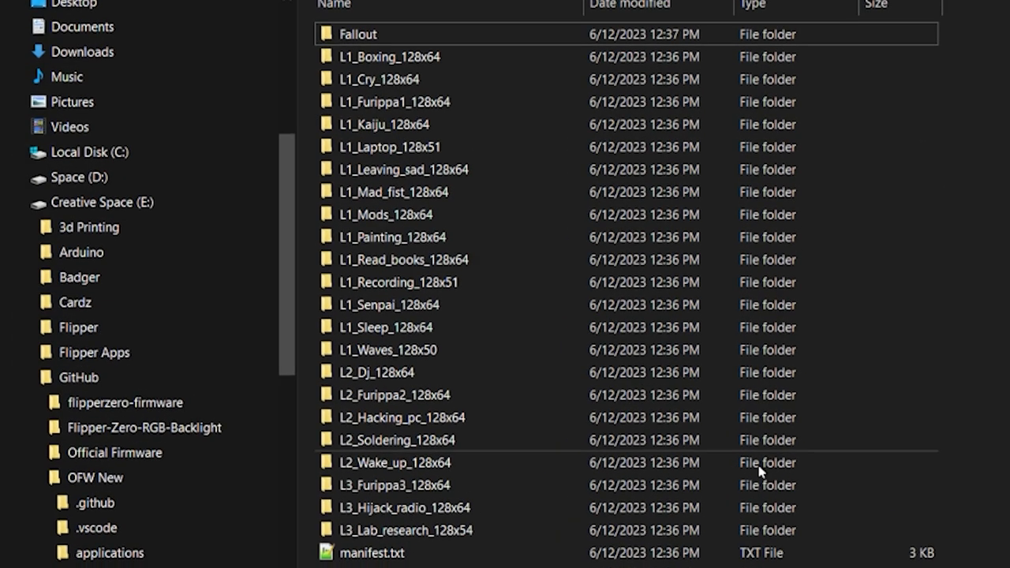
{"action": "double_click", "coordinate": [399, 553]}
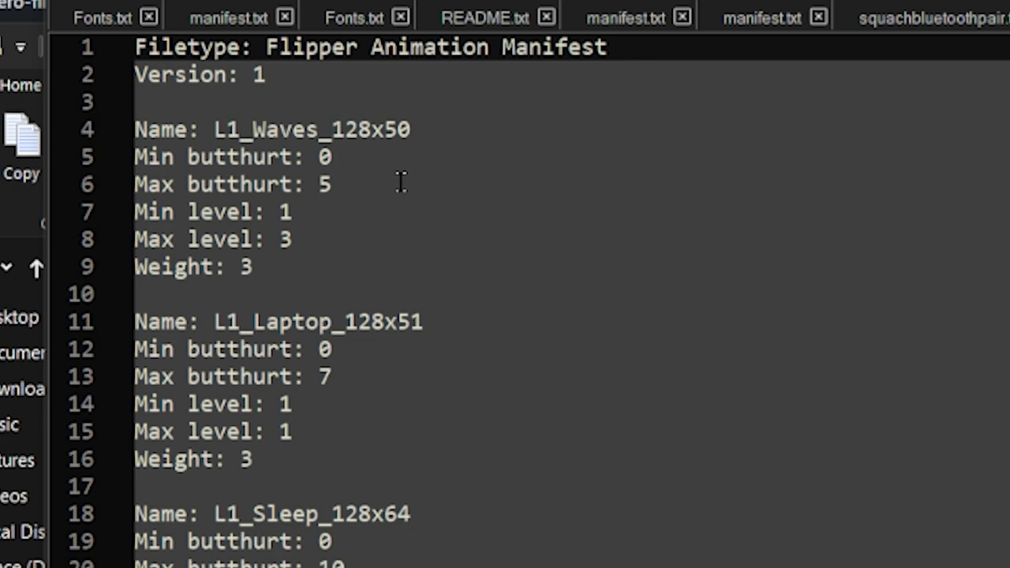
Examine the butthurt, level and weight lines of the L1_Cry_128x64 and neighbouring entries in manifest.txt.
{"action": "scroll", "coordinate": [631, 399], "scroll_direction": "down", "scroll_amount": 10}
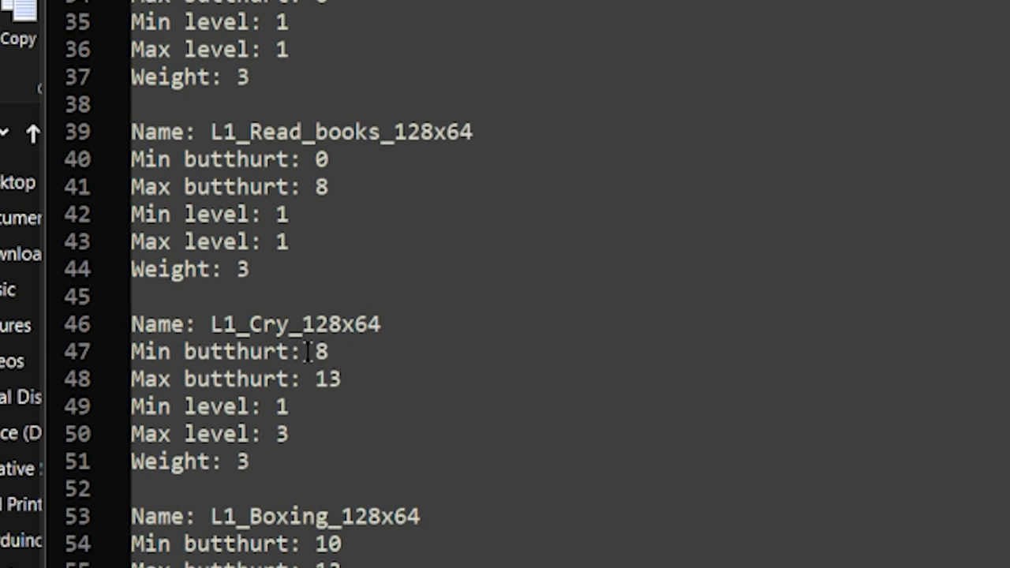
{"action": "left_click_drag", "start_coordinate": [308, 352], "coordinate": [354, 379]}
{"action": "left_click", "coordinate": [392, 373]}
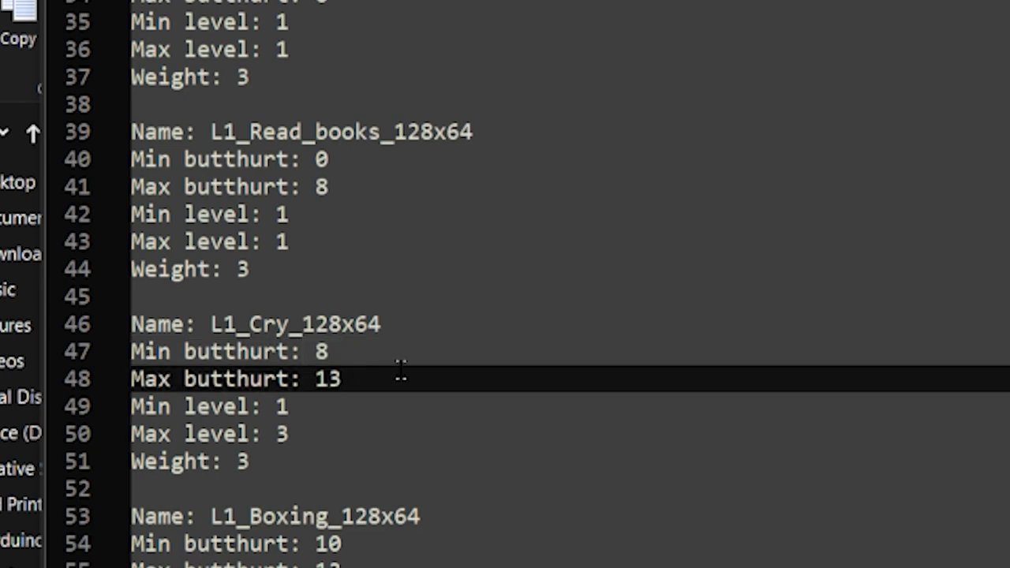
{"action": "scroll", "coordinate": [400, 375], "scroll_direction": "down", "scroll_amount": 3}
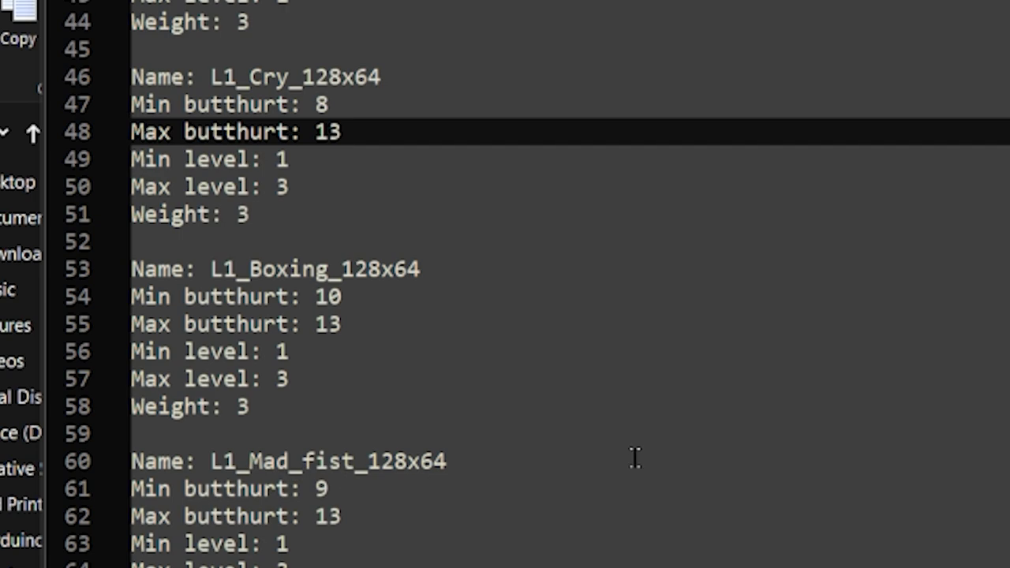
Delete every animation entry after L1_Waves_128x50 from manifest.txt, from L1_Laptop_128x51 to the end of the file.
{"action": "scroll", "coordinate": [635, 458], "scroll_direction": "down", "scroll_amount": 20}
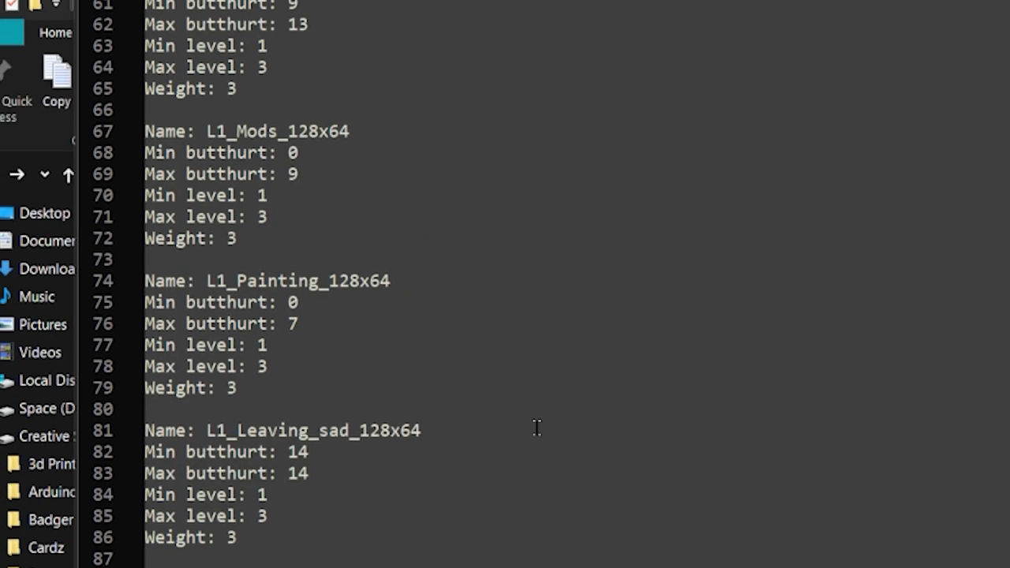
{"action": "left_click", "coordinate": [256, 262]}
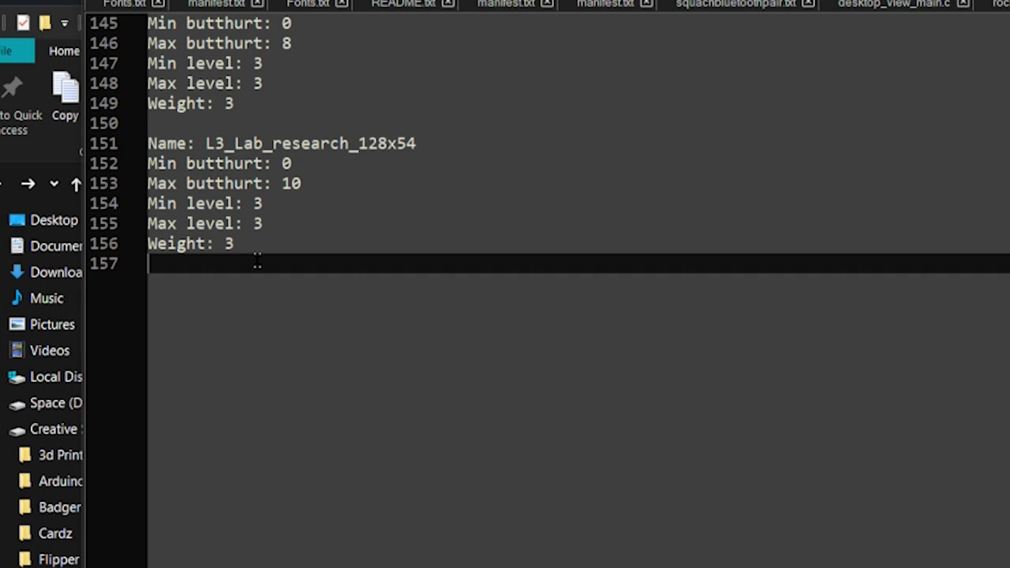
{"action": "scroll", "coordinate": [256, 262], "scroll_direction": "up", "scroll_amount": 20}
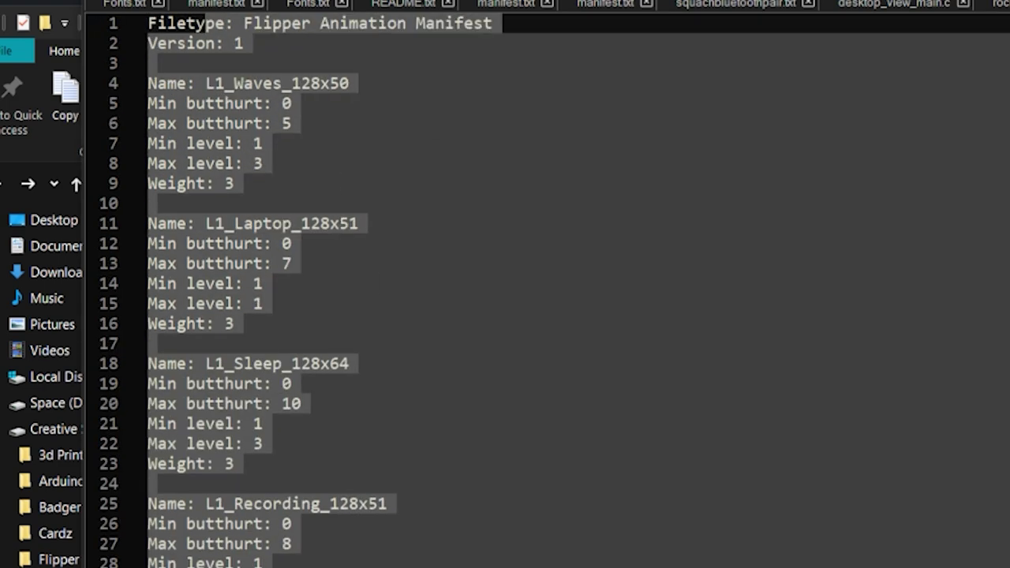
{"action": "left_click", "coordinate": [169, 198], "text": "shift"}
{"action": "left_click", "coordinate": [121, 227], "text": "shift"}
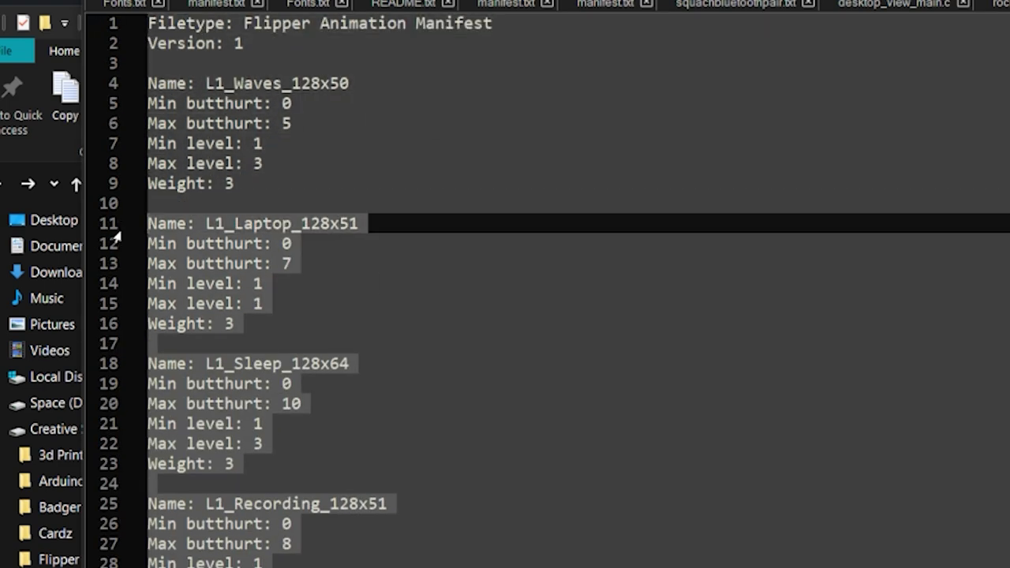
{"action": "key", "text": "Delete"}
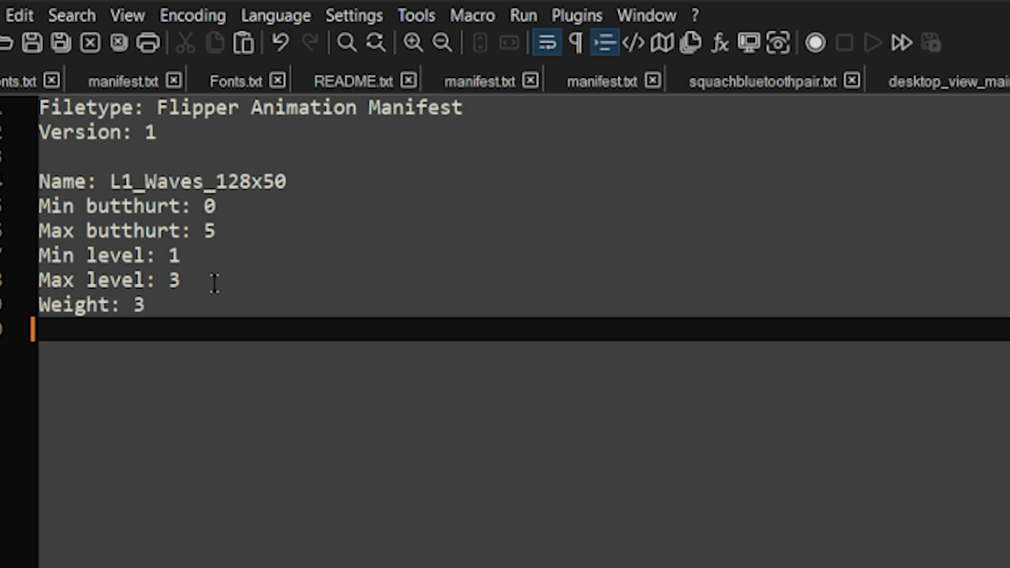
Set the Weight of the remaining L1_Waves_128x50 entry to 8.
{"action": "left_click", "coordinate": [205, 254]}
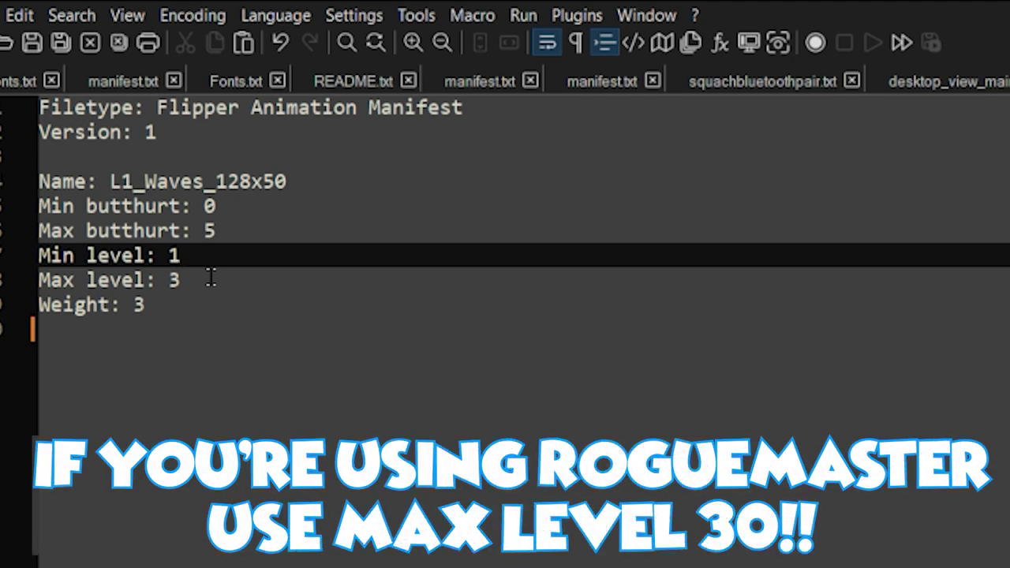
{"action": "left_click", "coordinate": [165, 306]}
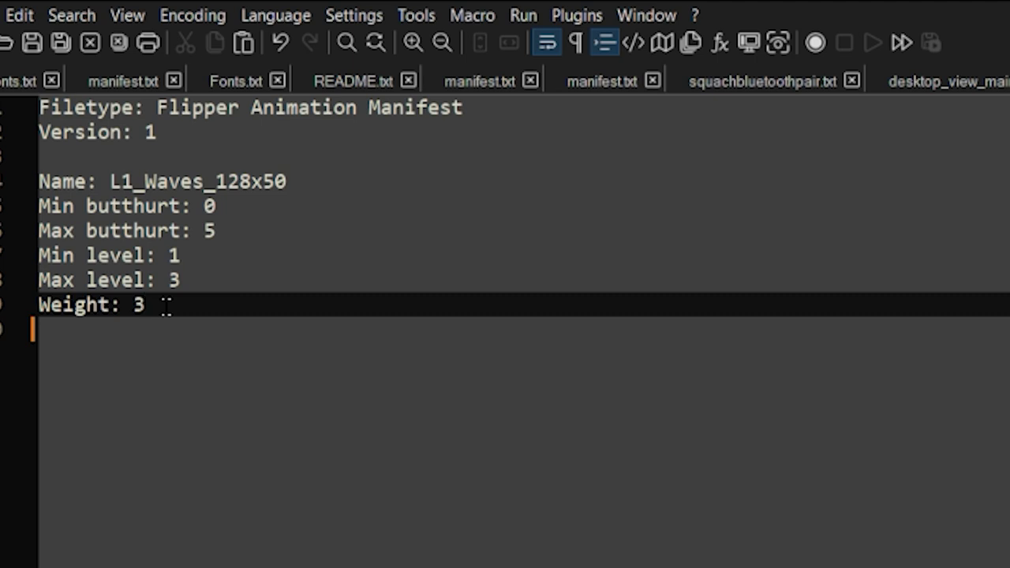
{"action": "key", "text": "BackSpace"}
{"action": "type", "text": "8"}
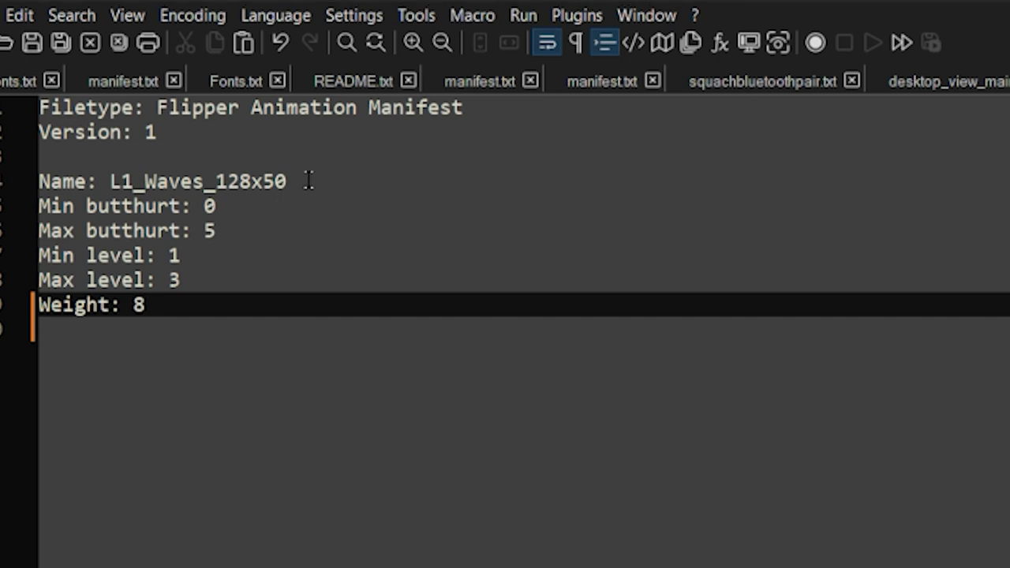
Replace the entry's name L1_Waves_128x50 with the copied name Fallout and save manifest.txt.
{"action": "left_click_drag", "start_coordinate": [308, 179], "coordinate": [110, 181]}
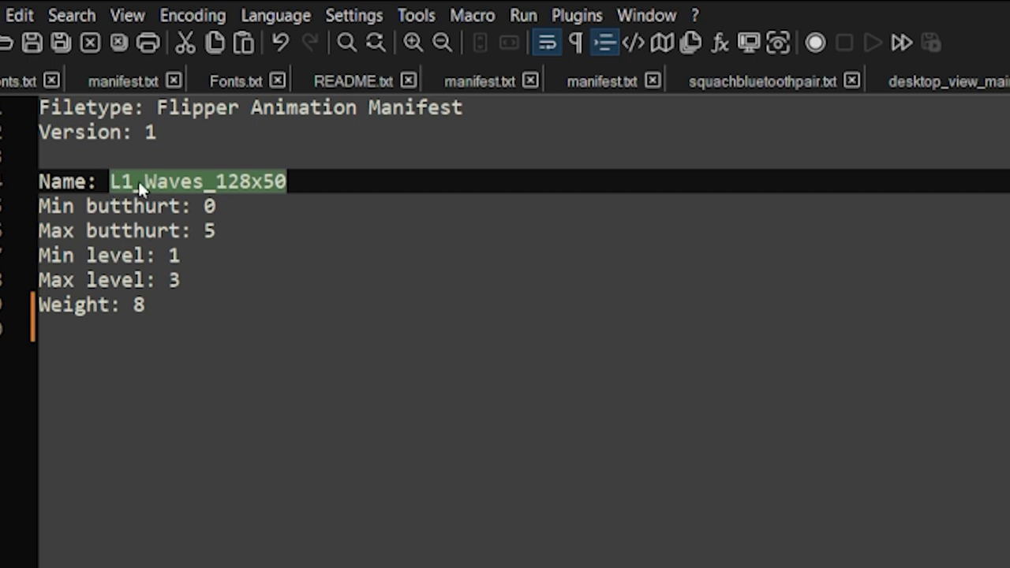
{"action": "key", "text": "ctrl+v"}
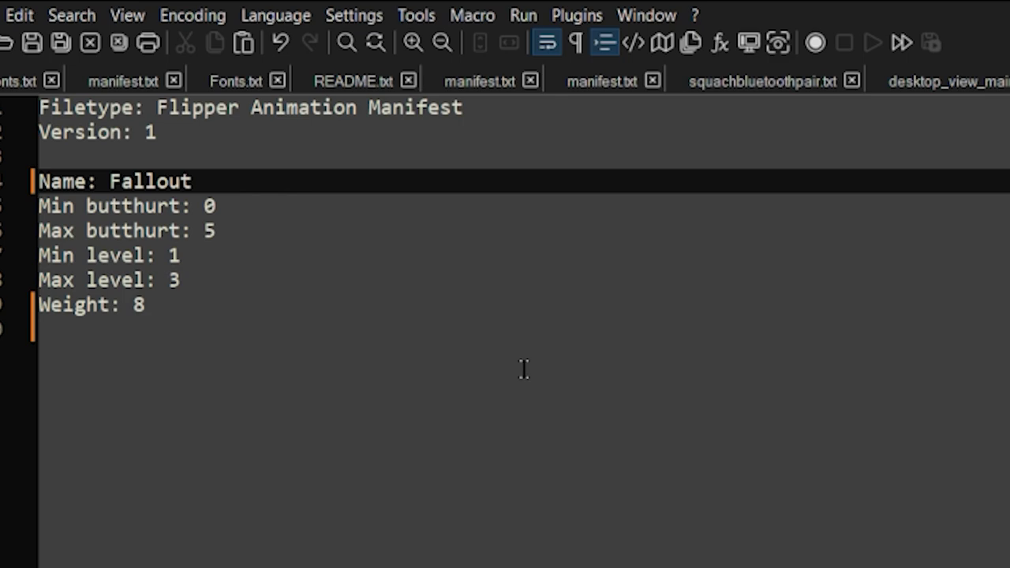
{"action": "key", "text": "ctrl+s"}
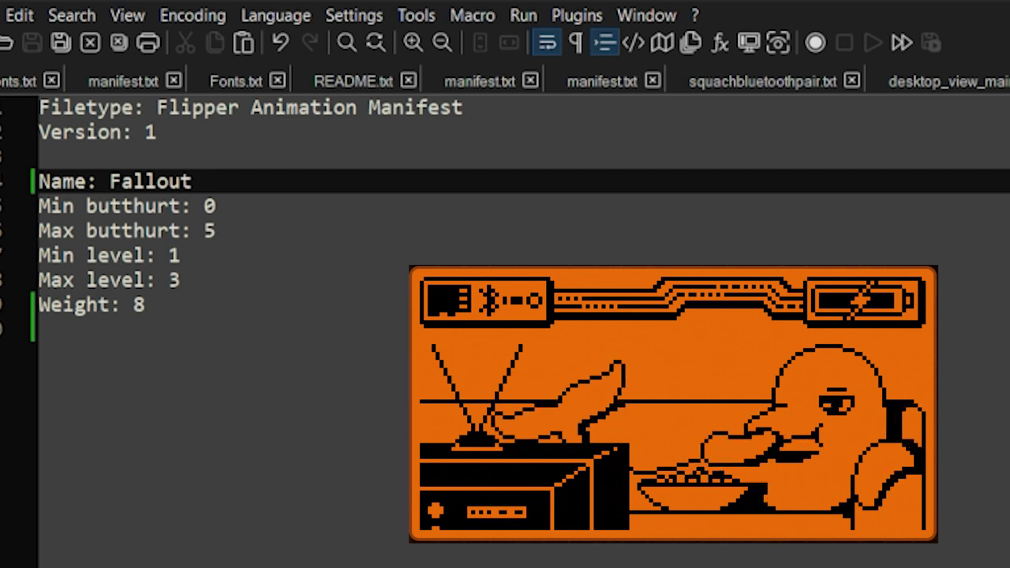
{"action": "type", "text": "s"}
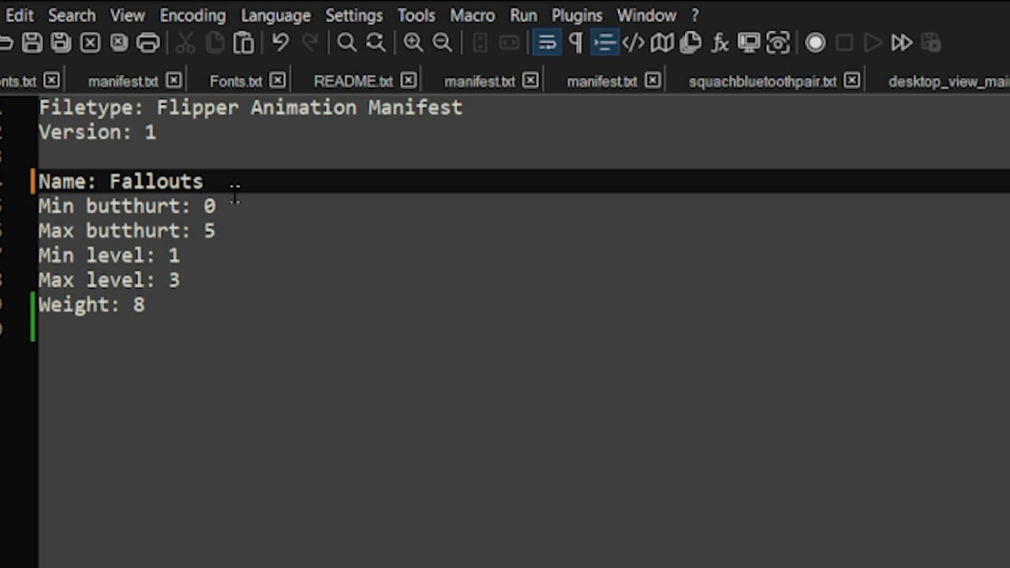
{"action": "key", "text": "BackSpace"}
{"action": "key", "text": "ctrl+s"}
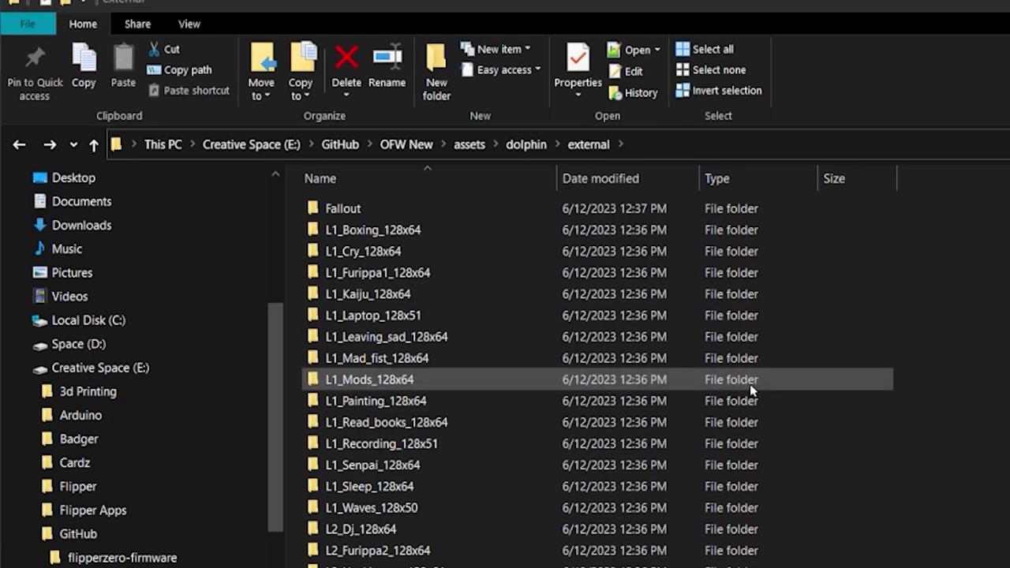
Delete all the L1, L2 and L3 animation folders from the external folder and go up to the GitHub folder.
{"action": "left_click", "coordinate": [363, 229], "text": "shift"}
{"action": "key", "text": "Delete"}
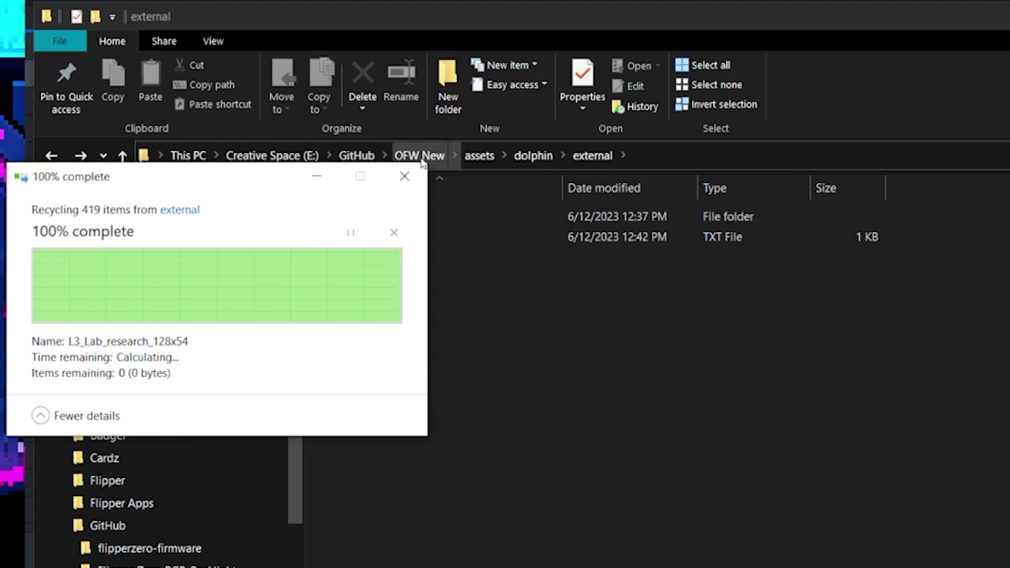
{"action": "left_click", "coordinate": [351, 155]}
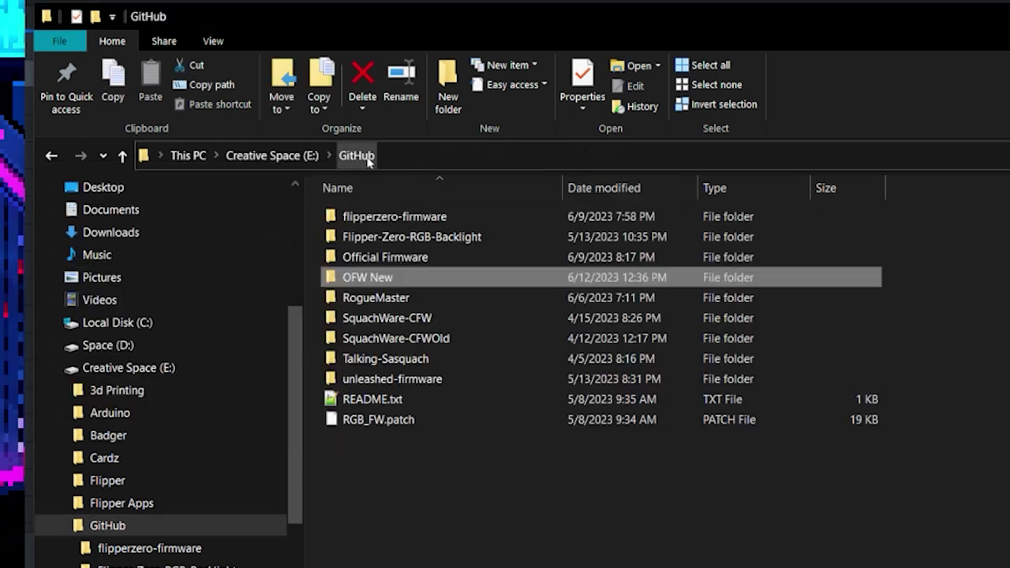
Open PowerShell in the OFW New folder and run ./fbt icons proto dolphin_internal dolphin_ext resources.
{"action": "right_click", "coordinate": [373, 285]}
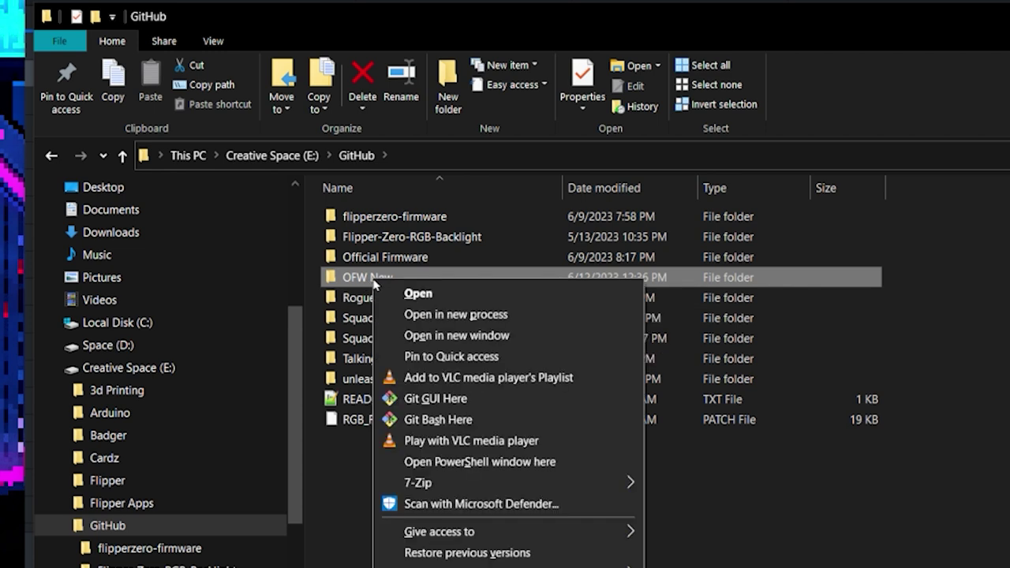
{"action": "left_click", "coordinate": [536, 471]}
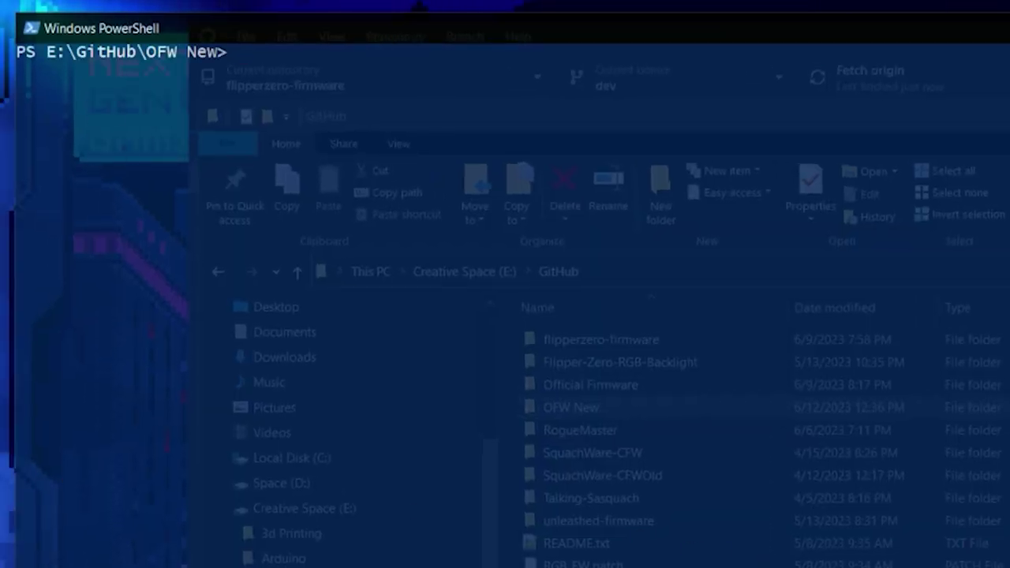
{"action": "left_click", "coordinate": [873, 292]}
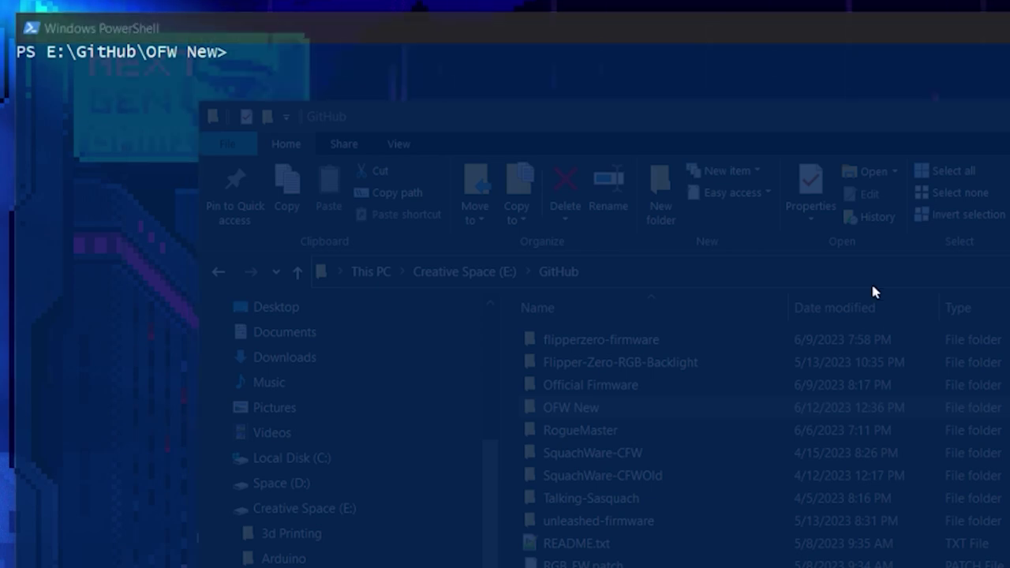
{"action": "left_click", "coordinate": [379, 57]}
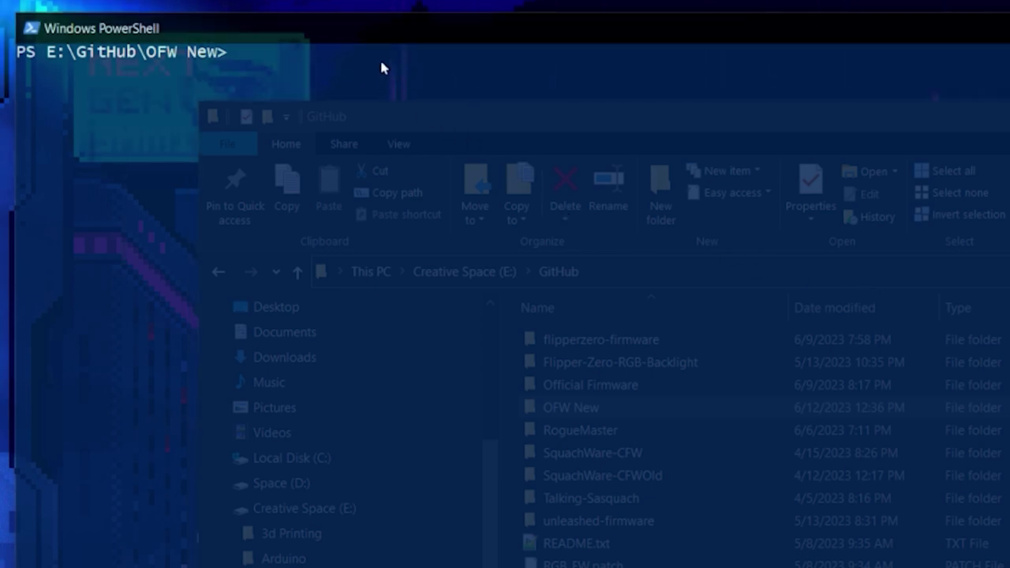
{"action": "type", "text": "./fbt icons proto dolphin_internal dolphin_ext resources"}
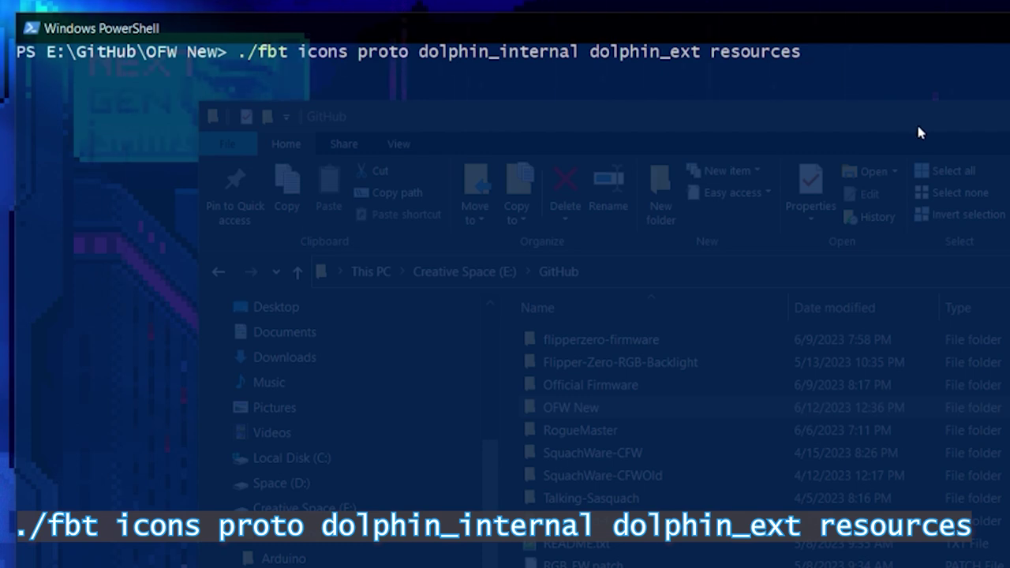
{"action": "key", "text": "Return"}
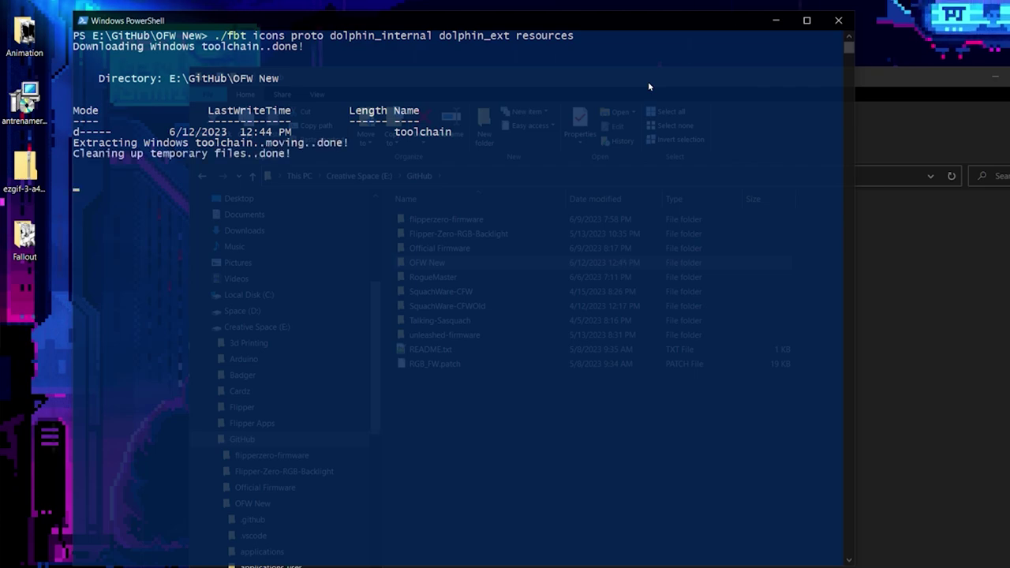
Read through the build output, including the traceback for the Fallout animation's meta.txt.
{"action": "left_click", "coordinate": [647, 81]}
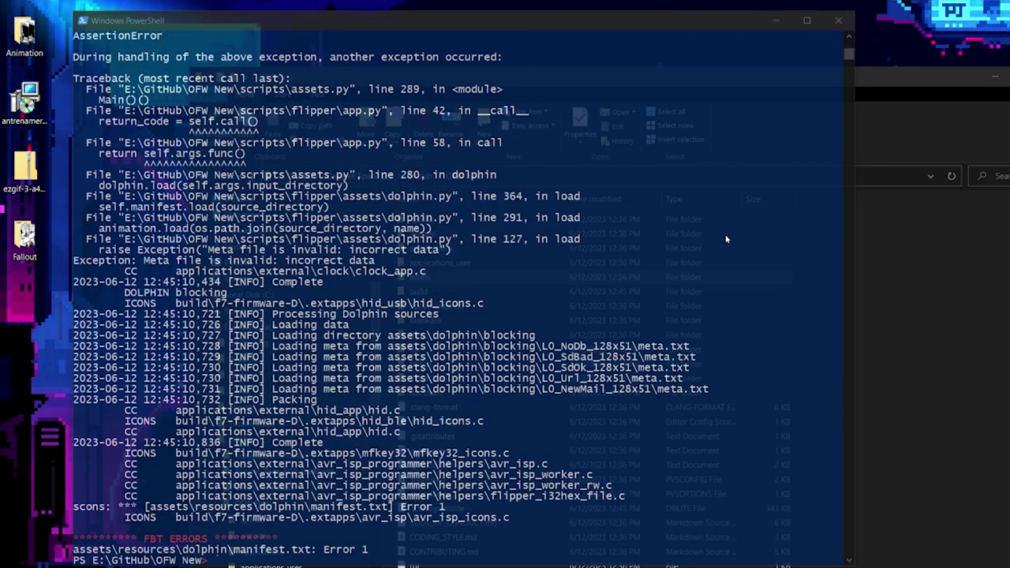
{"action": "double_click", "coordinate": [525, 249]}
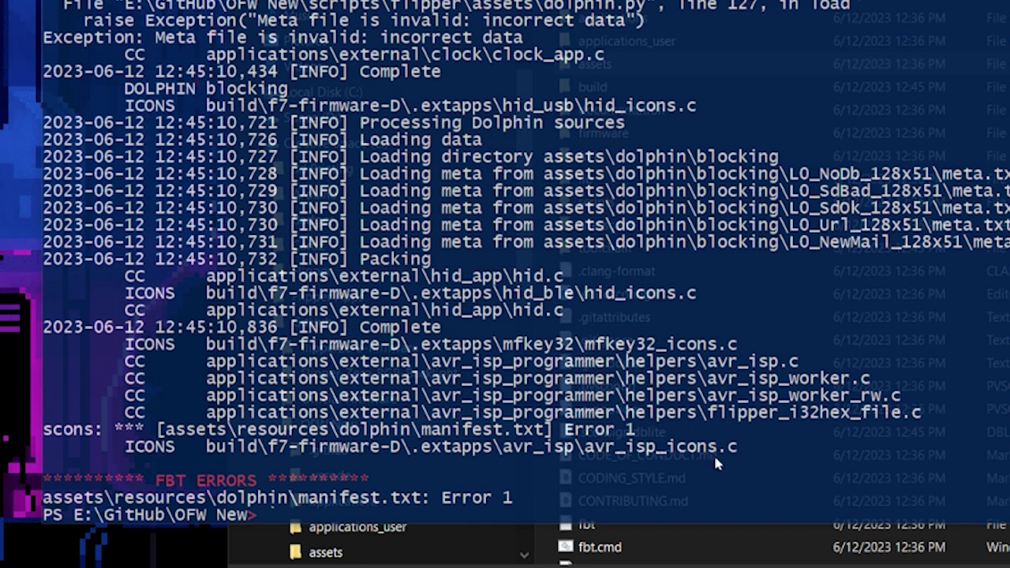
{"action": "scroll", "coordinate": [714, 452], "scroll_direction": "up", "scroll_amount": 7}
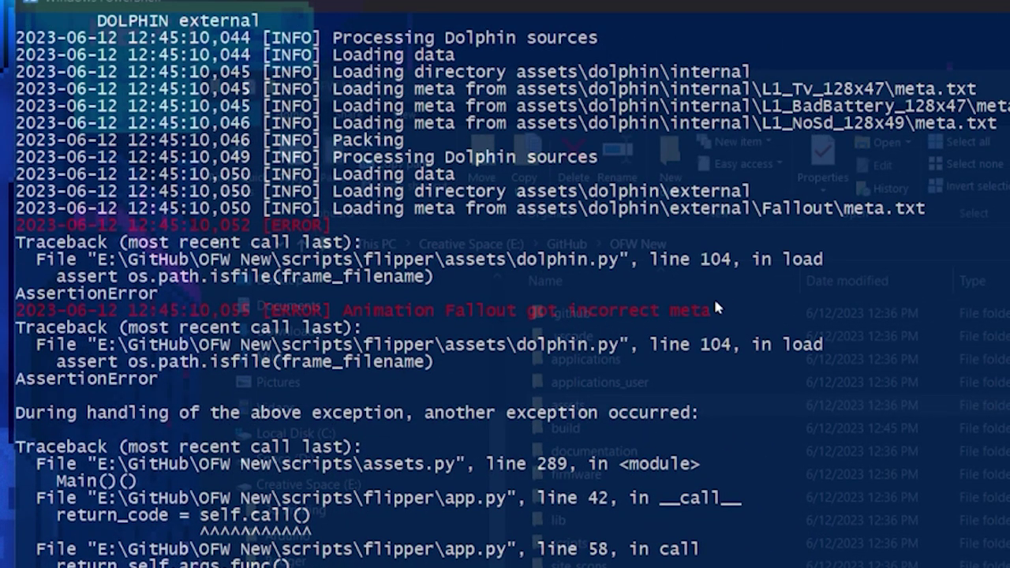
{"action": "scroll", "coordinate": [690, 305], "scroll_direction": "down", "scroll_amount": 6}
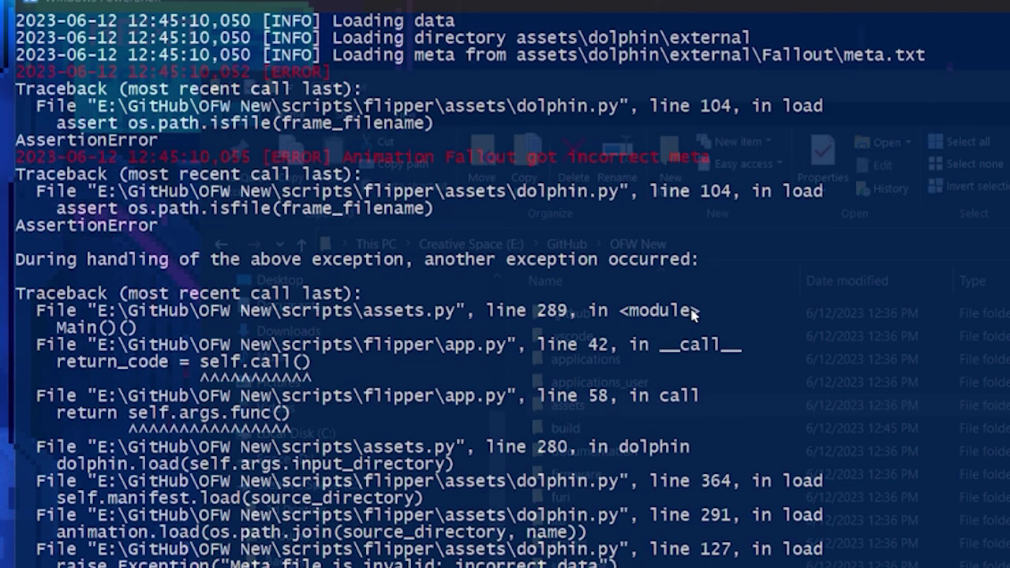
{"action": "scroll", "coordinate": [691, 314], "scroll_direction": "down", "scroll_amount": 1}
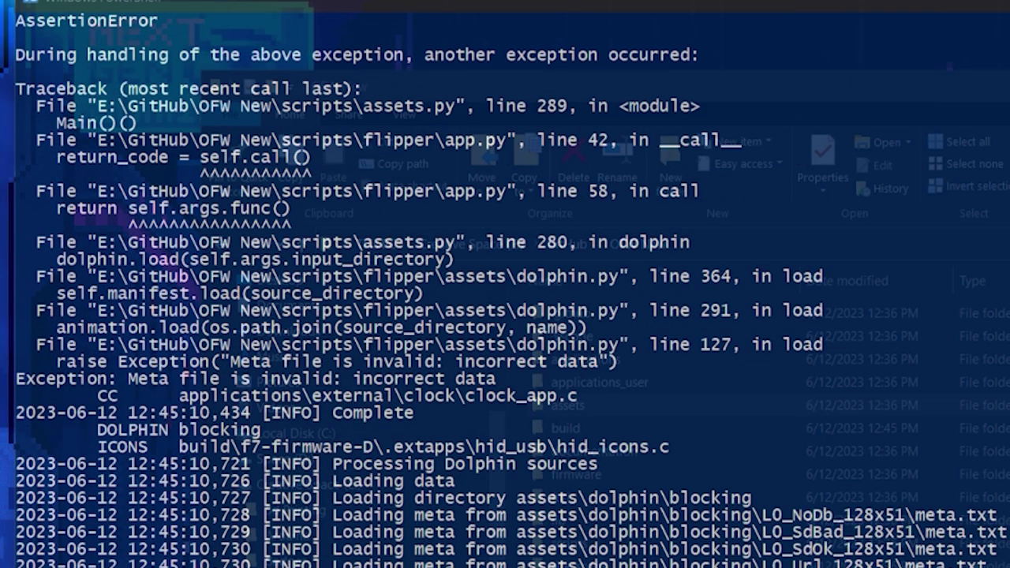
Open meta.txt from OFW New's assets/dolphin/external/Fallout folder and replace its entire content with the copied text.
{"action": "key", "text": "alt+Tab"}
{"action": "left_click", "coordinate": [587, 307]}
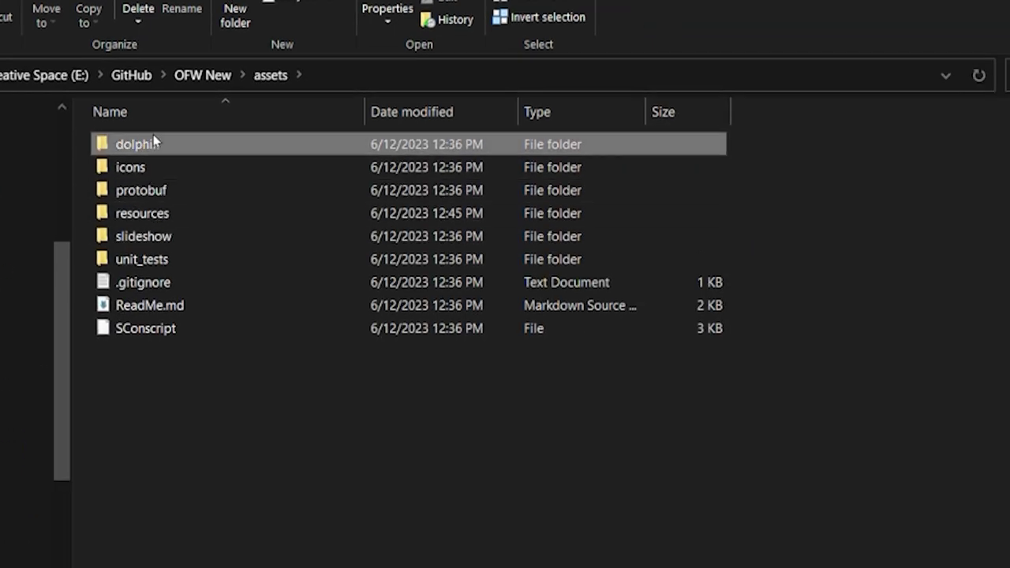
{"action": "double_click", "coordinate": [153, 142]}
{"action": "double_click", "coordinate": [155, 164]}
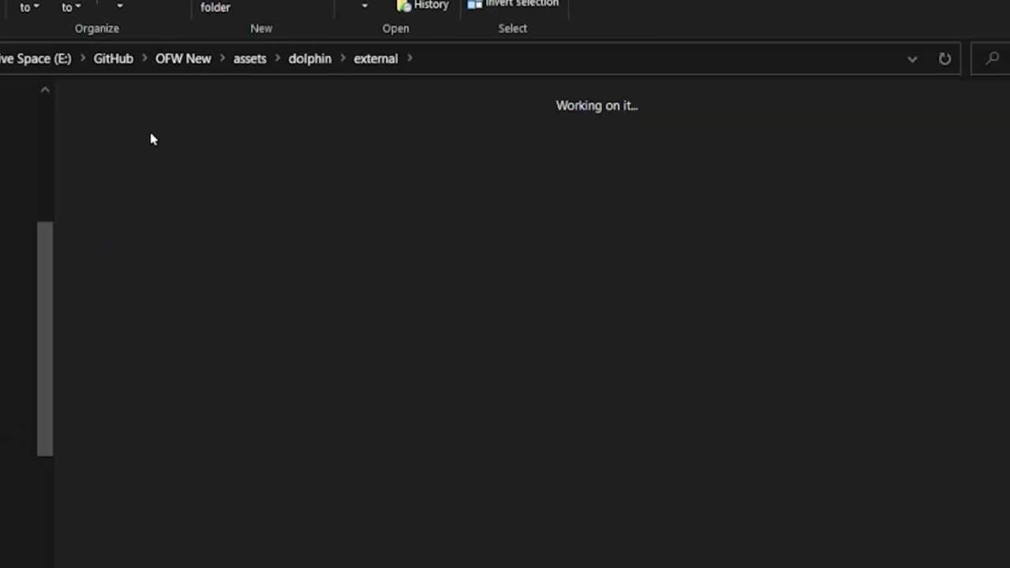
{"action": "double_click", "coordinate": [153, 140]}
{"action": "double_click", "coordinate": [916, 451]}
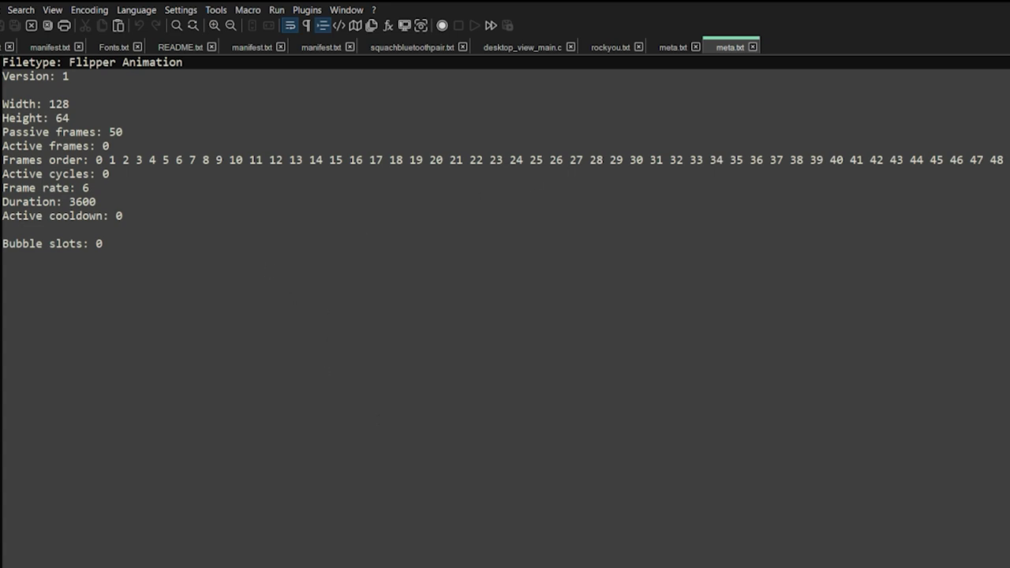
{"action": "left_click", "coordinate": [249, 331]}
{"action": "key", "text": "ctrl+a"}
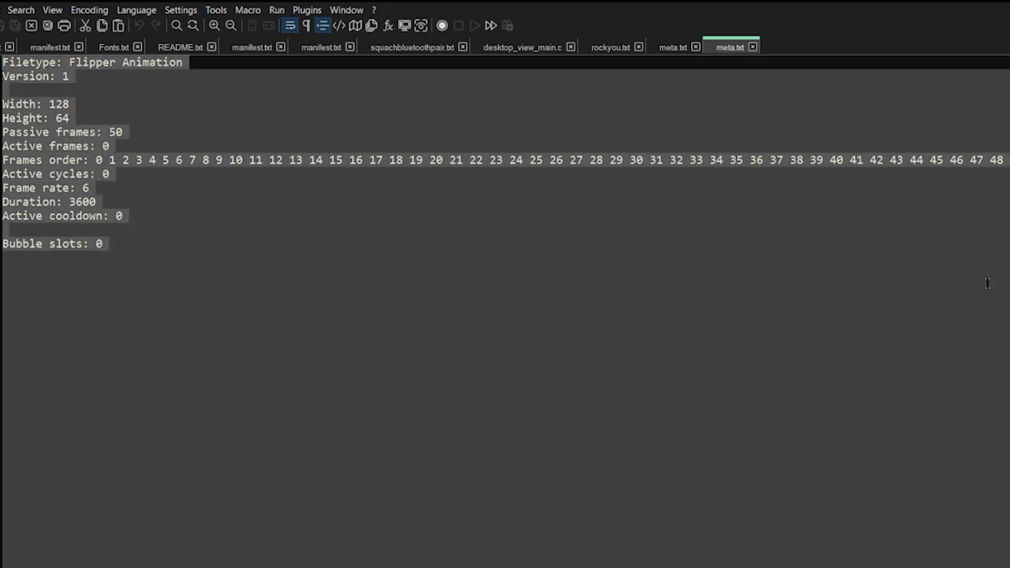
{"action": "key", "text": "ctrl+v"}
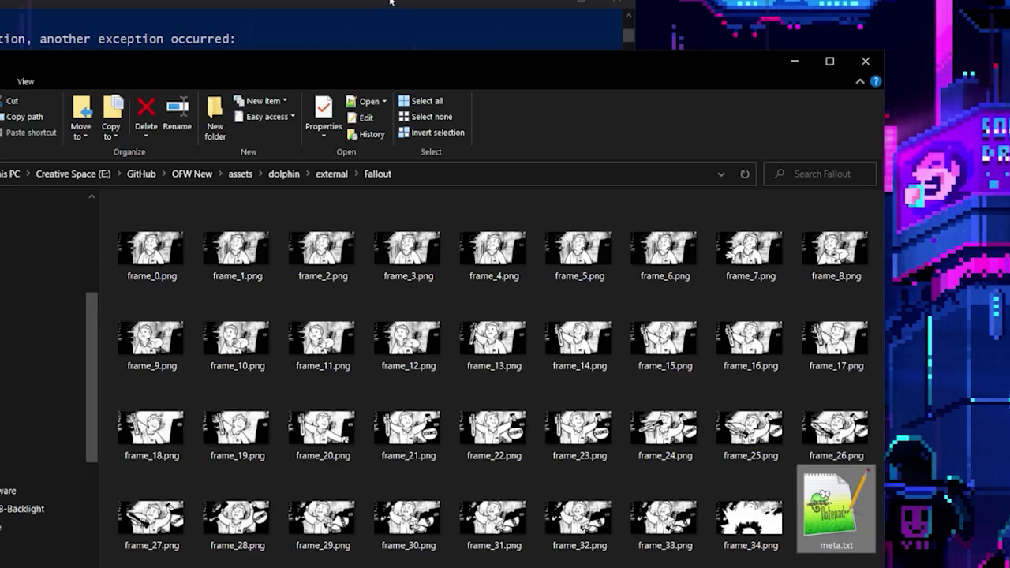
Return to PowerShell and rerun the previous ./fbt resource build command.
{"action": "left_click", "coordinate": [388, 3]}
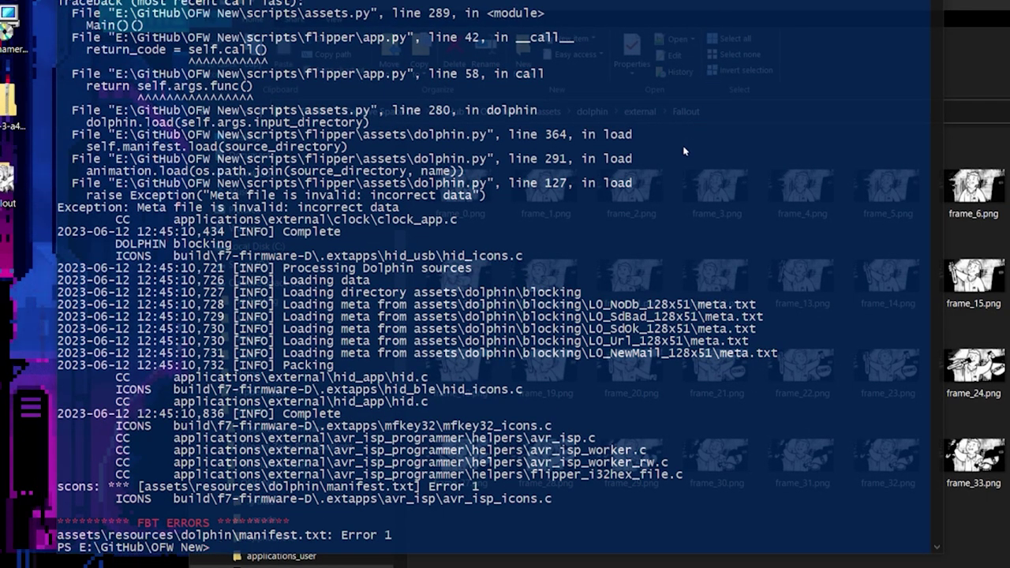
{"action": "key", "text": "Up"}
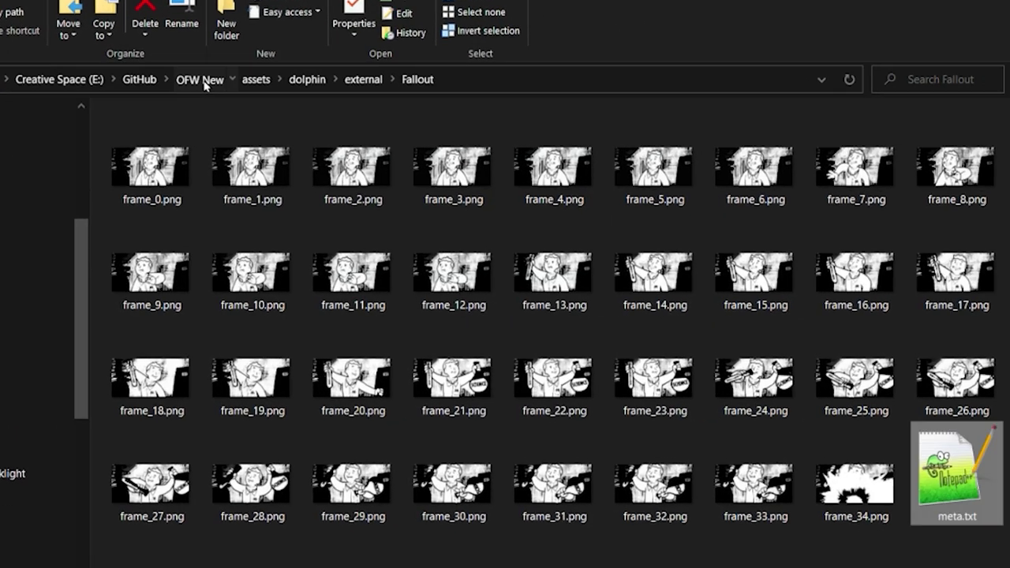
Inspect the built Fallout frame files and manifest.txt in OFW New's assets/resources/dolphin folder.
{"action": "left_click", "coordinate": [203, 81]}
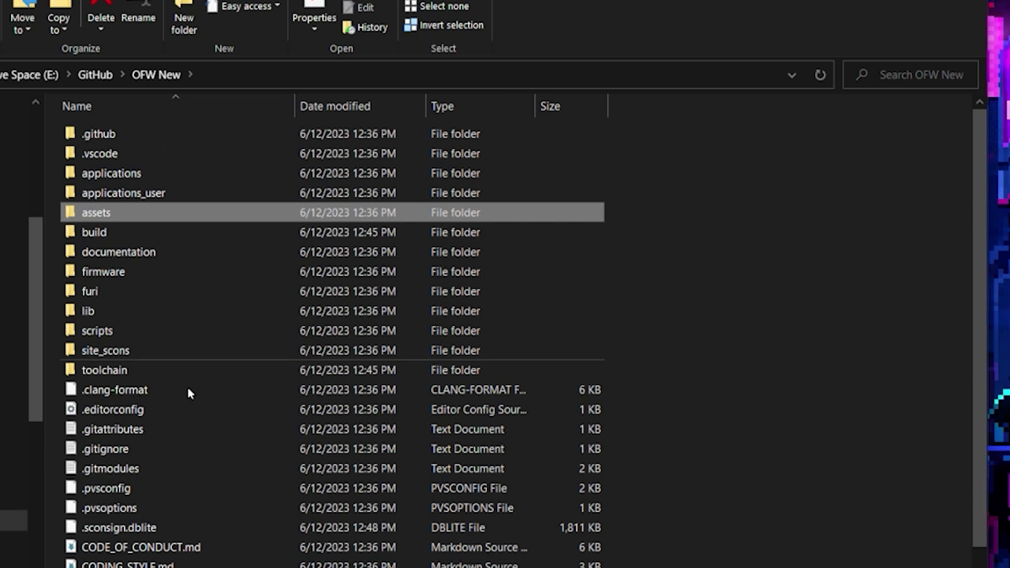
{"action": "double_click", "coordinate": [124, 219]}
{"action": "double_click", "coordinate": [126, 199]}
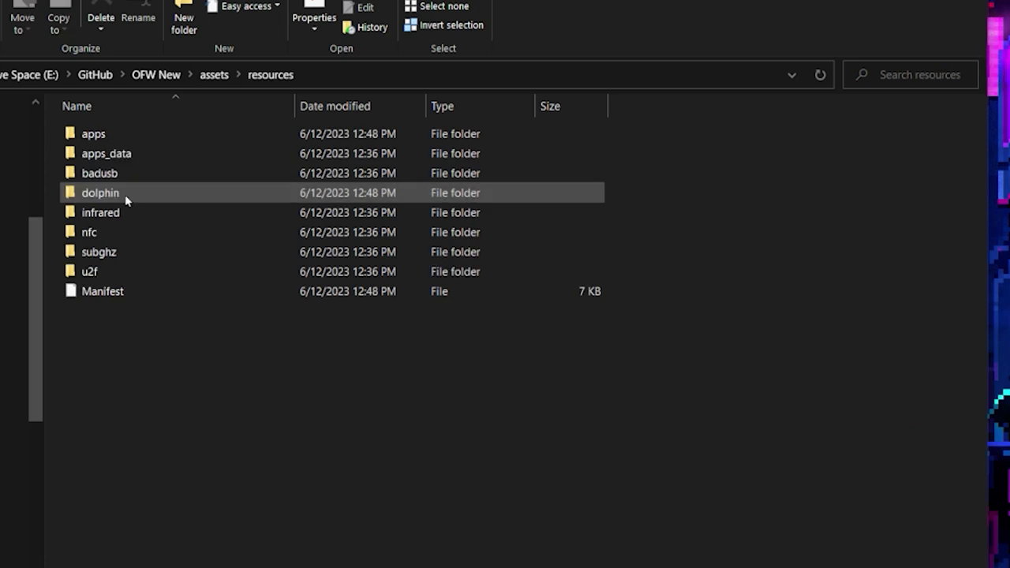
{"action": "double_click", "coordinate": [125, 197]}
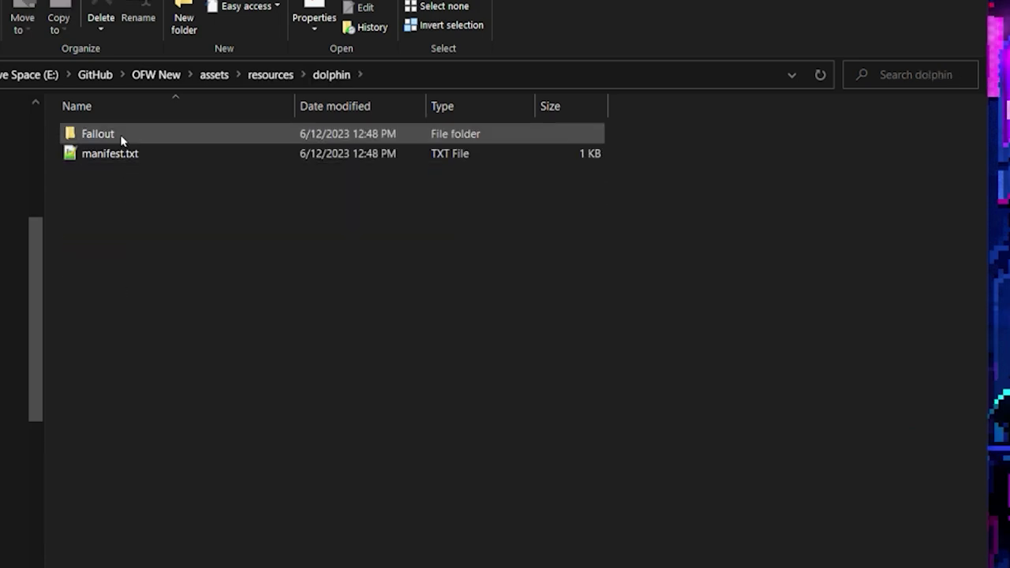
{"action": "double_click", "coordinate": [120, 134]}
{"action": "scroll", "coordinate": [147, 158], "scroll_direction": "down", "scroll_amount": 3}
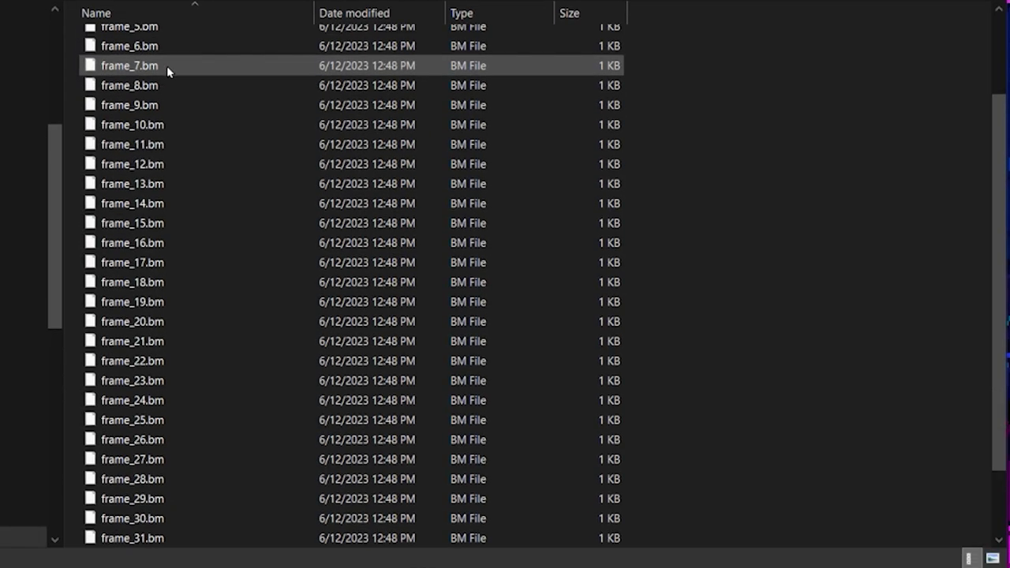
{"action": "scroll", "coordinate": [244, 175], "scroll_direction": "up", "scroll_amount": 3}
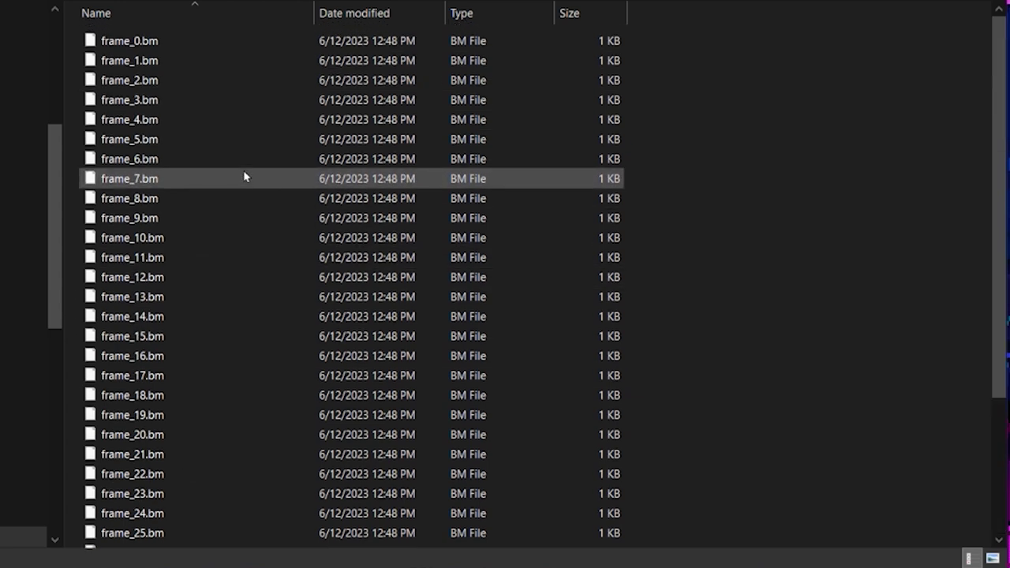
{"action": "key", "text": "alt+Left"}
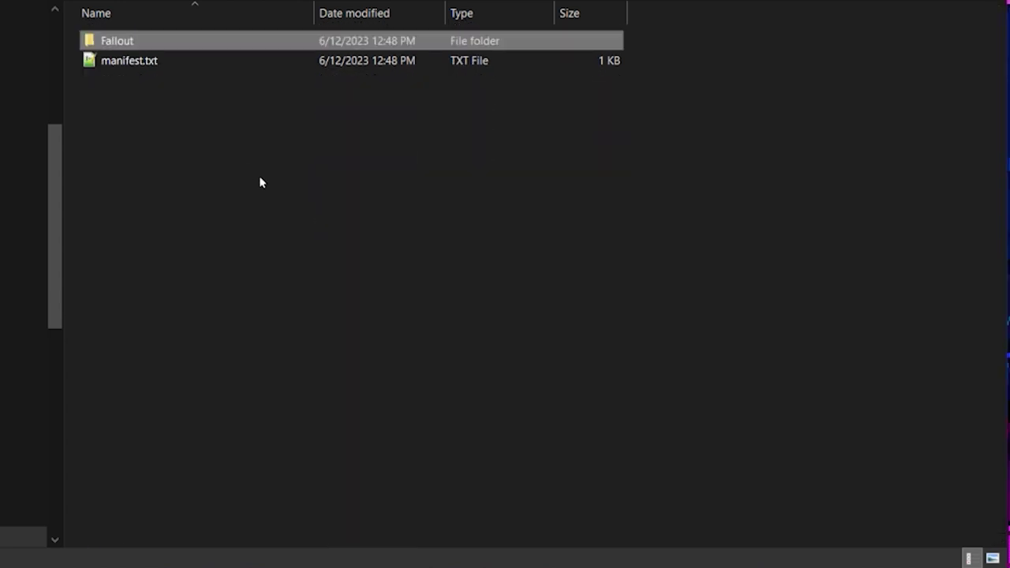
{"action": "double_click", "coordinate": [135, 61]}
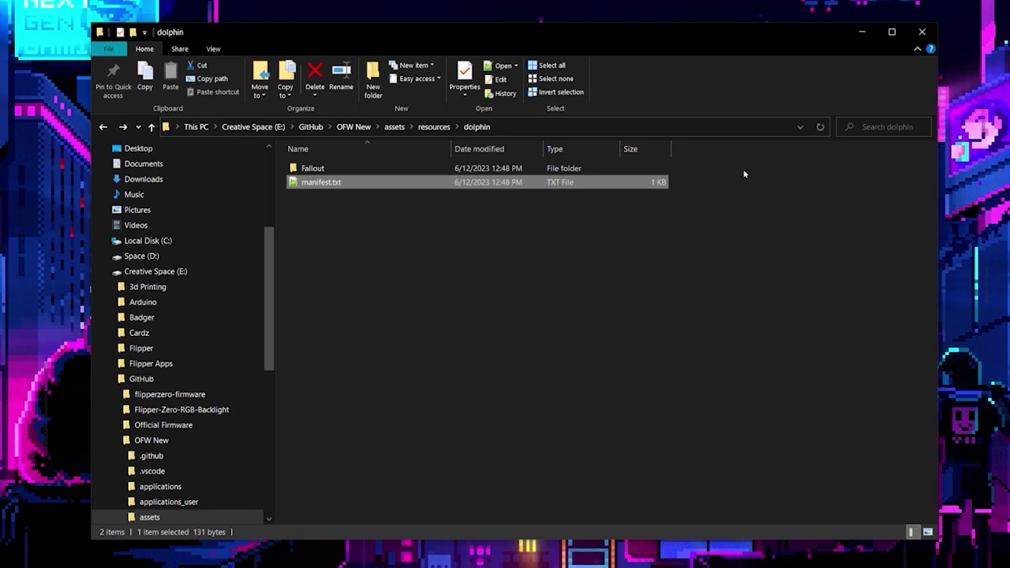
{"action": "left_click", "coordinate": [596, 301]}
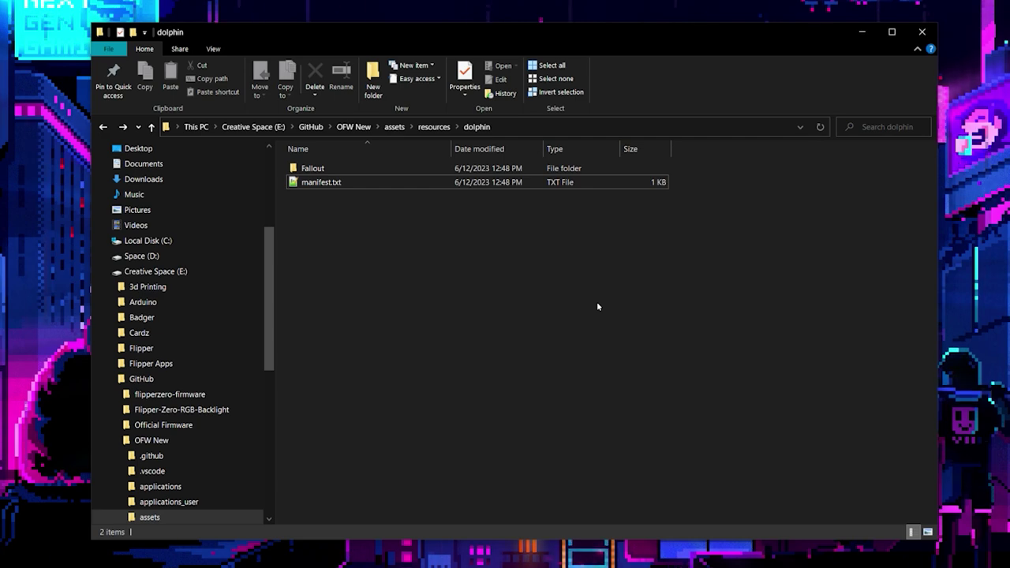
Launch qFlipper and browse the connected Flipper's files to the SD Card/dolphin folder.
{"action": "key", "text": "super"}
{"action": "type", "text": "q"}
{"action": "key", "text": "Return"}
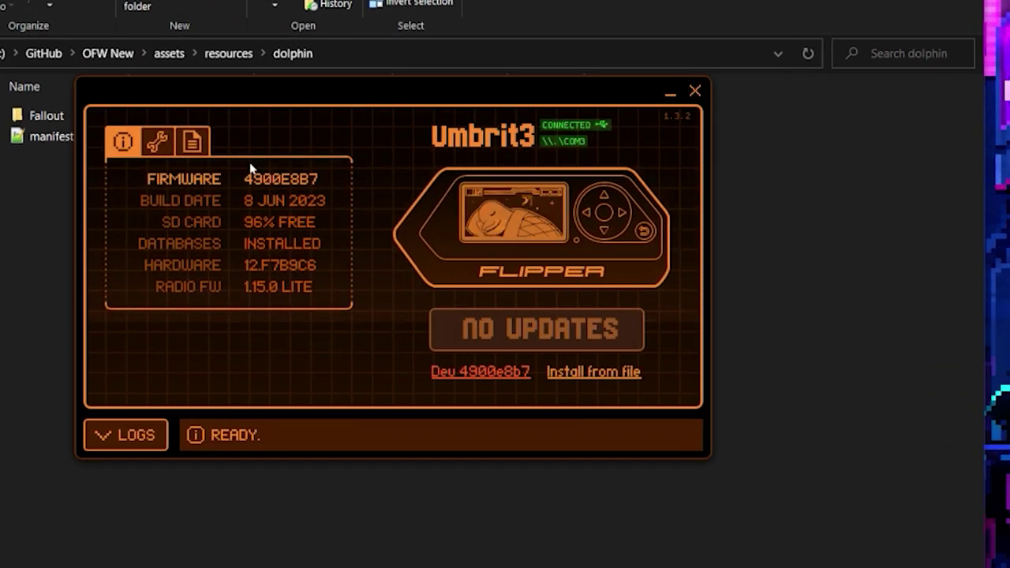
{"action": "left_click", "coordinate": [190, 141]}
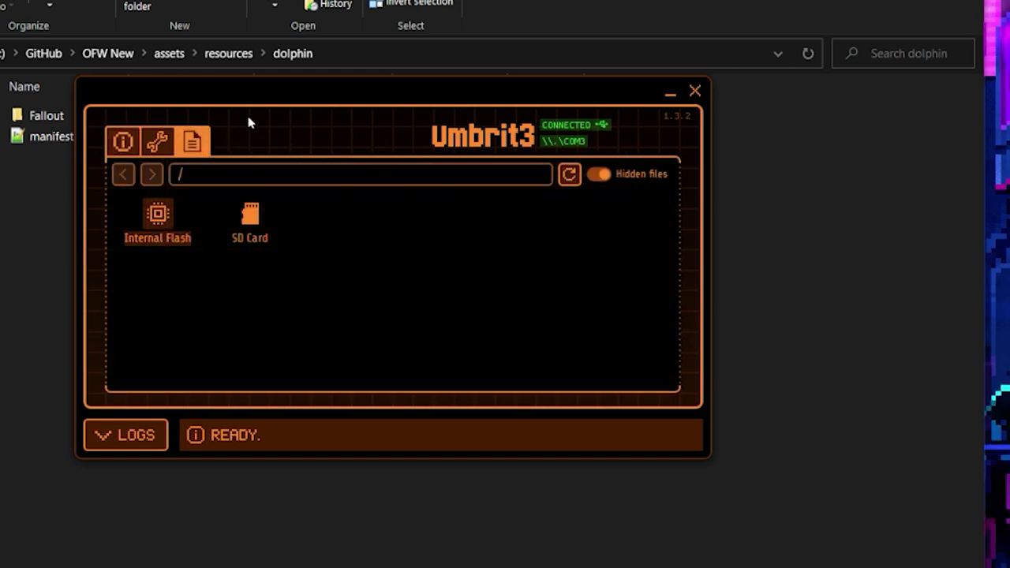
{"action": "double_click", "coordinate": [260, 227]}
{"action": "left_click_drag", "start_coordinate": [298, 93], "coordinate": [512, 55]}
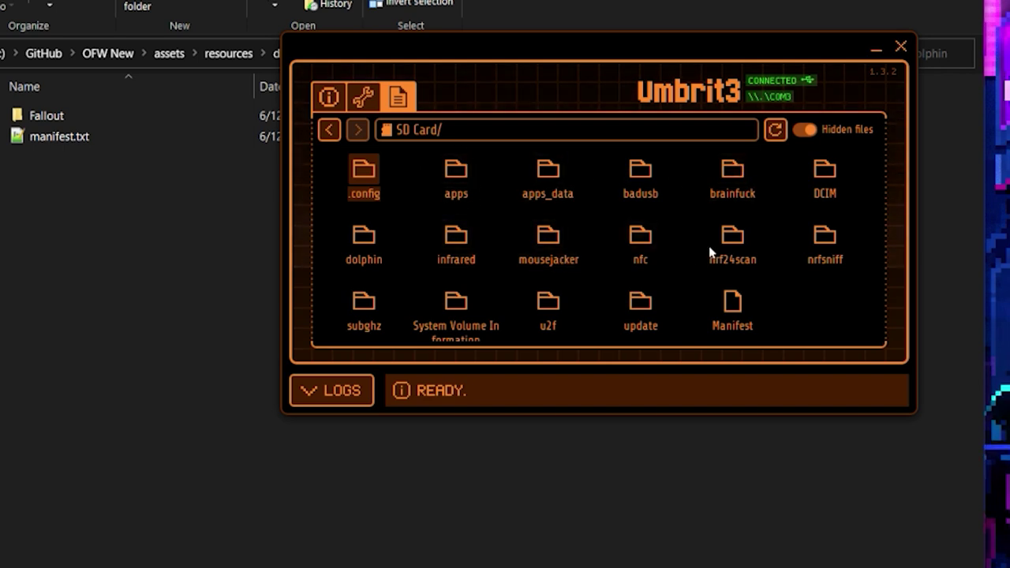
{"action": "double_click", "coordinate": [361, 252]}
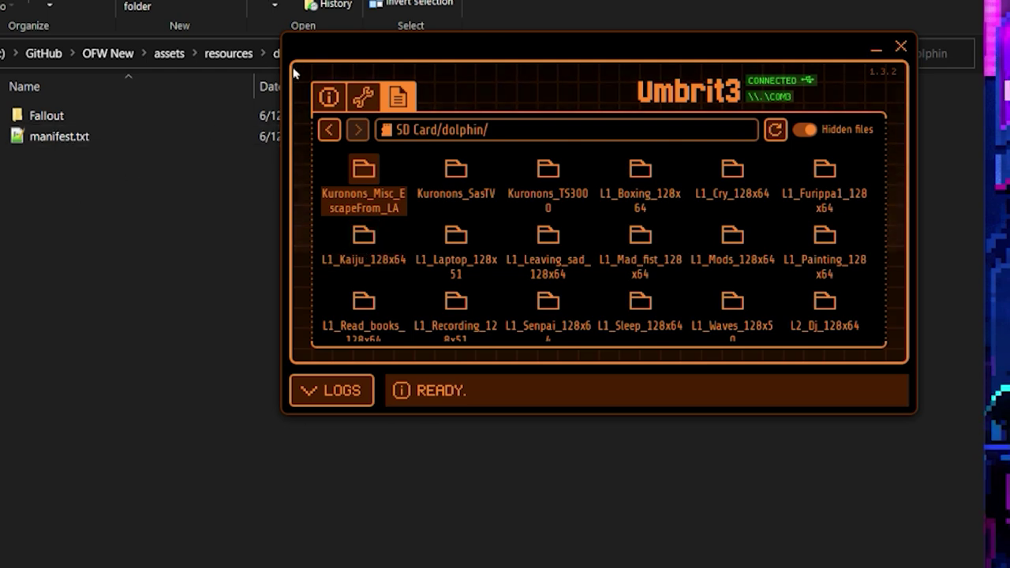
Copy the built Fallout folder and manifest.txt from assets/resources/dolphin into the Flipper's SD Card/dolphin folder.
{"action": "left_click_drag", "start_coordinate": [500, 66], "coordinate": [754, 50]}
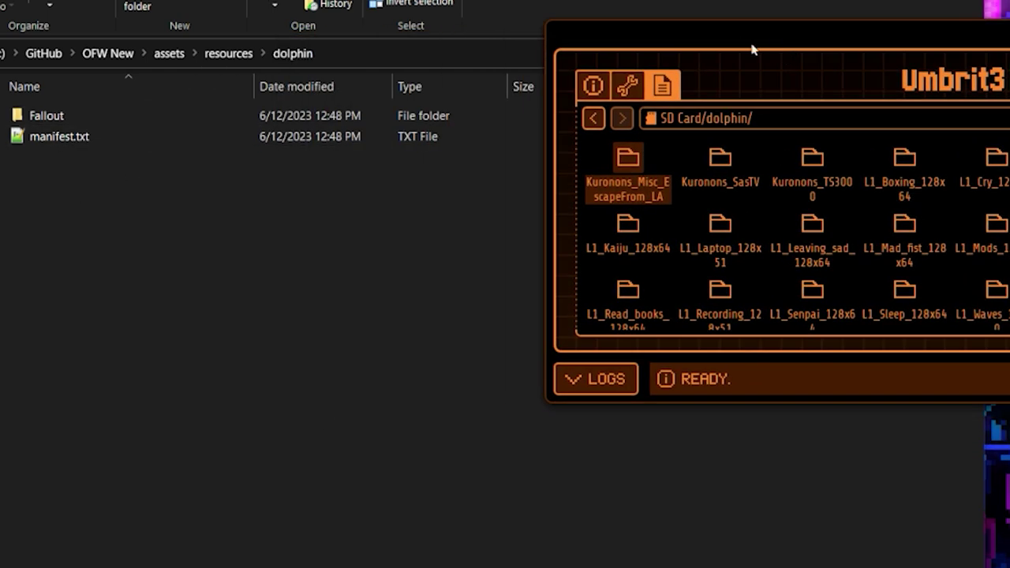
{"action": "left_click_drag", "start_coordinate": [74, 266], "coordinate": [996, 197]}
View the Flipper's live screen, restart the device and reopen the view to check the Fallout animation.
{"action": "left_click", "coordinate": [470, 97]}
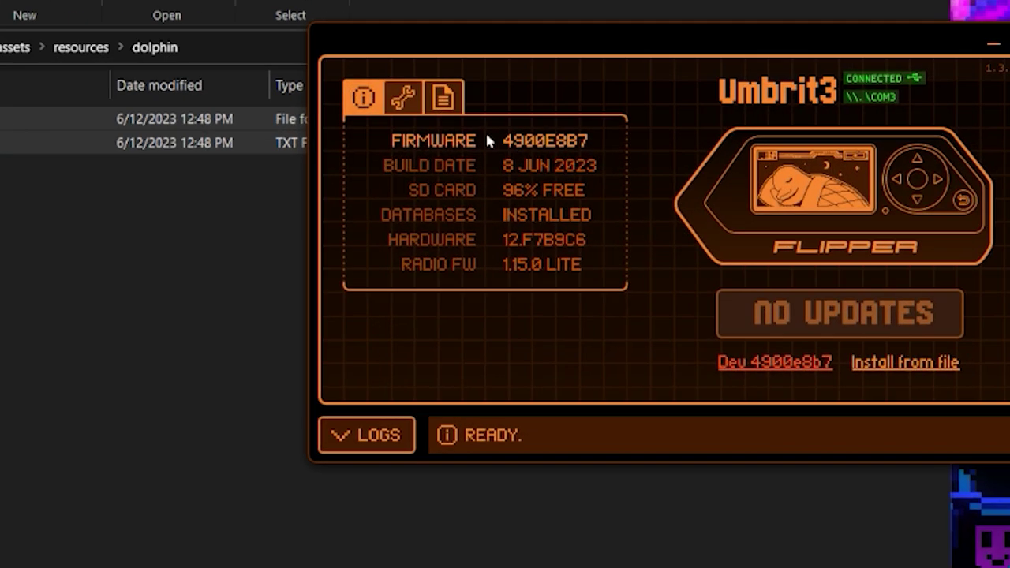
{"action": "left_click", "coordinate": [786, 189]}
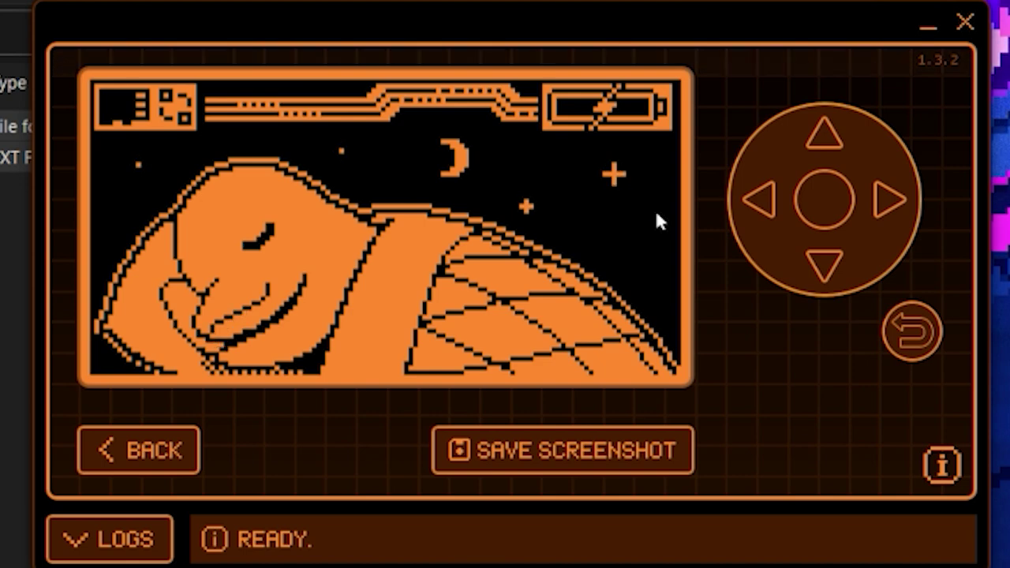
{"action": "key", "text": "Down"}
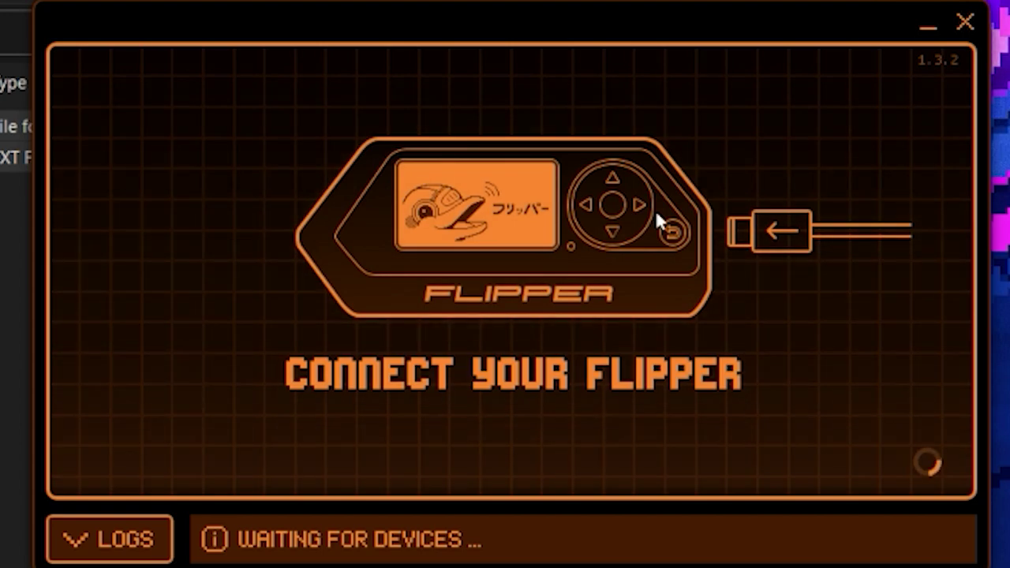
{"action": "left_click", "coordinate": [655, 211]}
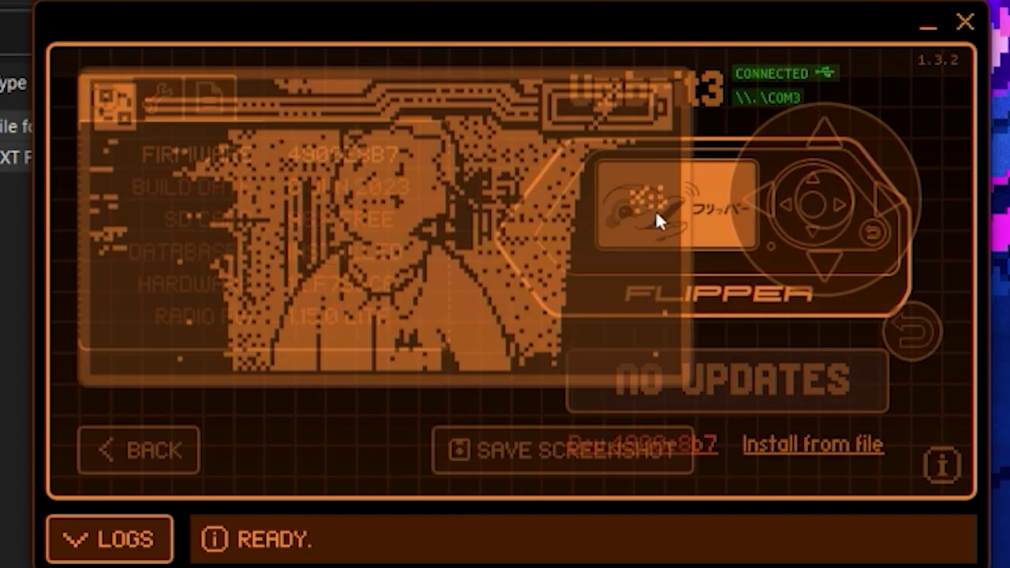